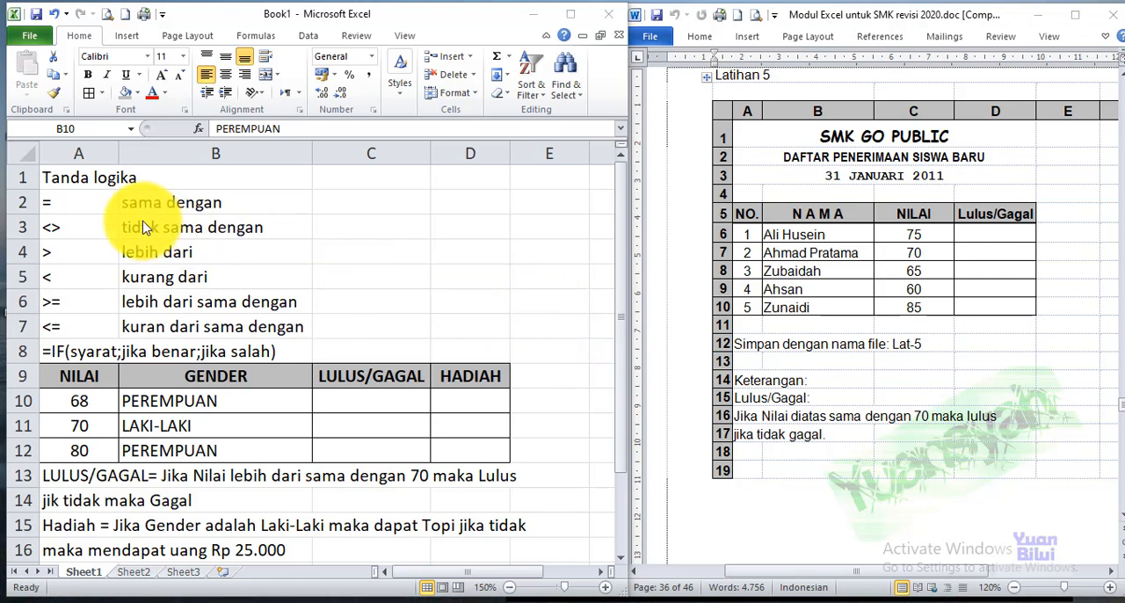
Re-enter the equals sign in cell A2 as text with a leading apostrophe
click(355, 203)
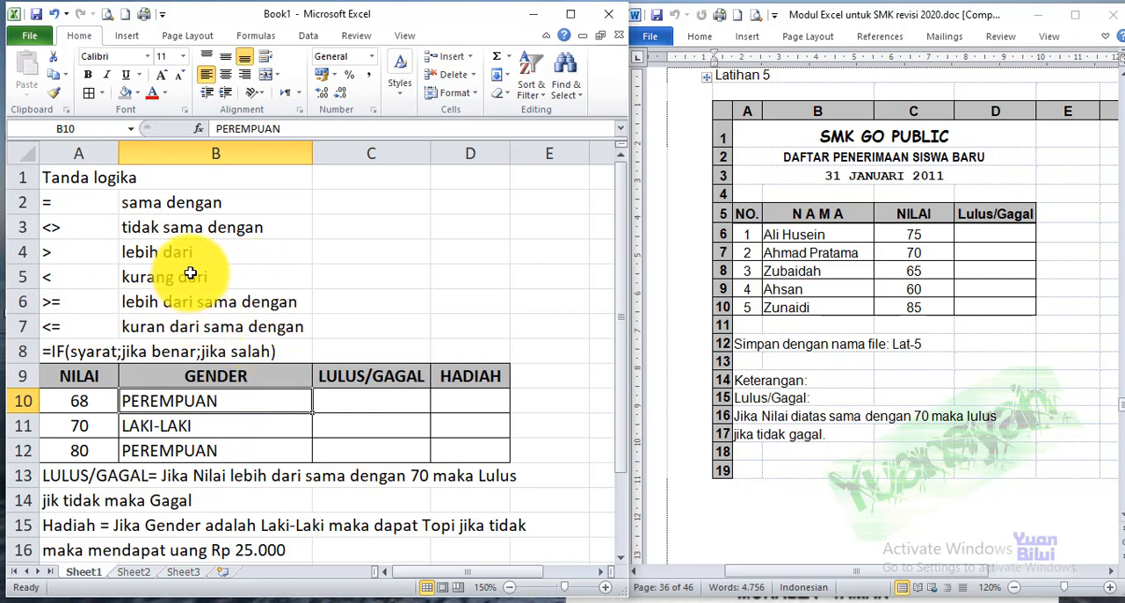
click(77, 204)
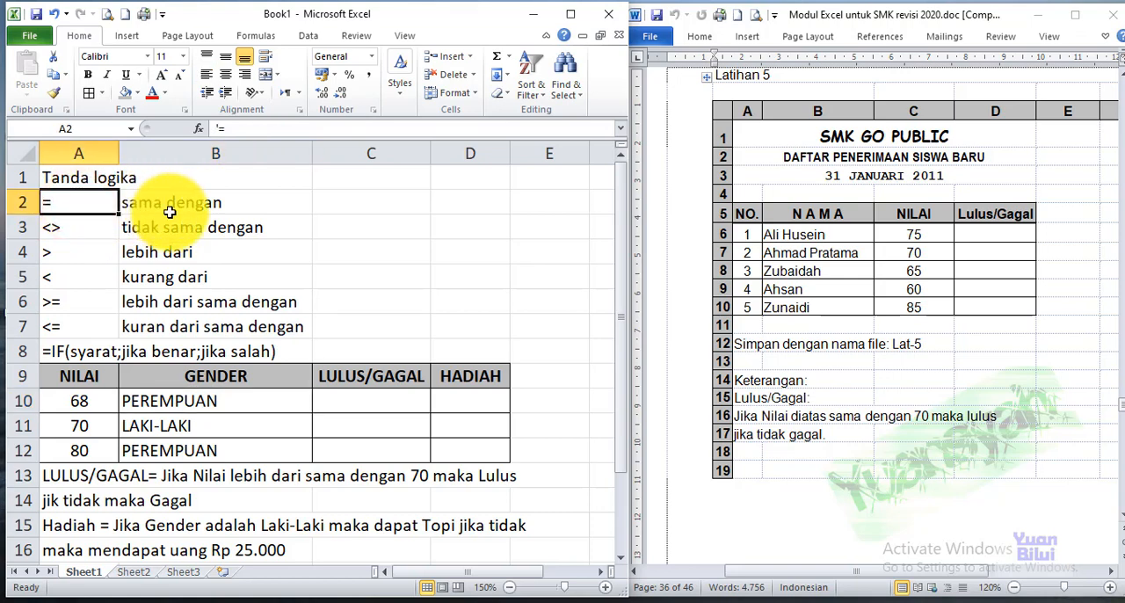
text(')
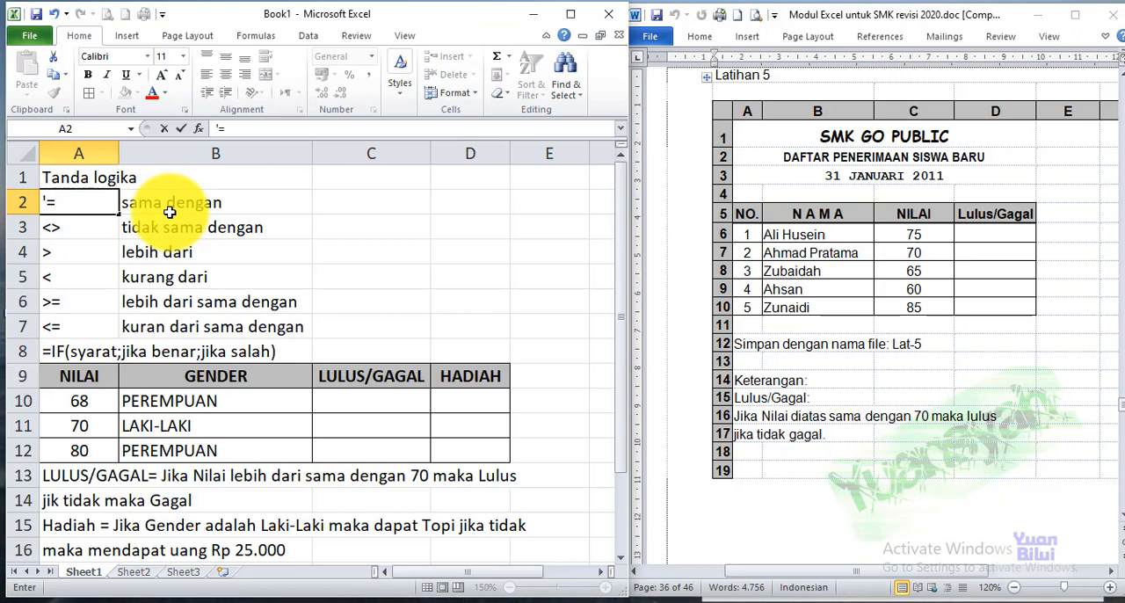
key(Return)
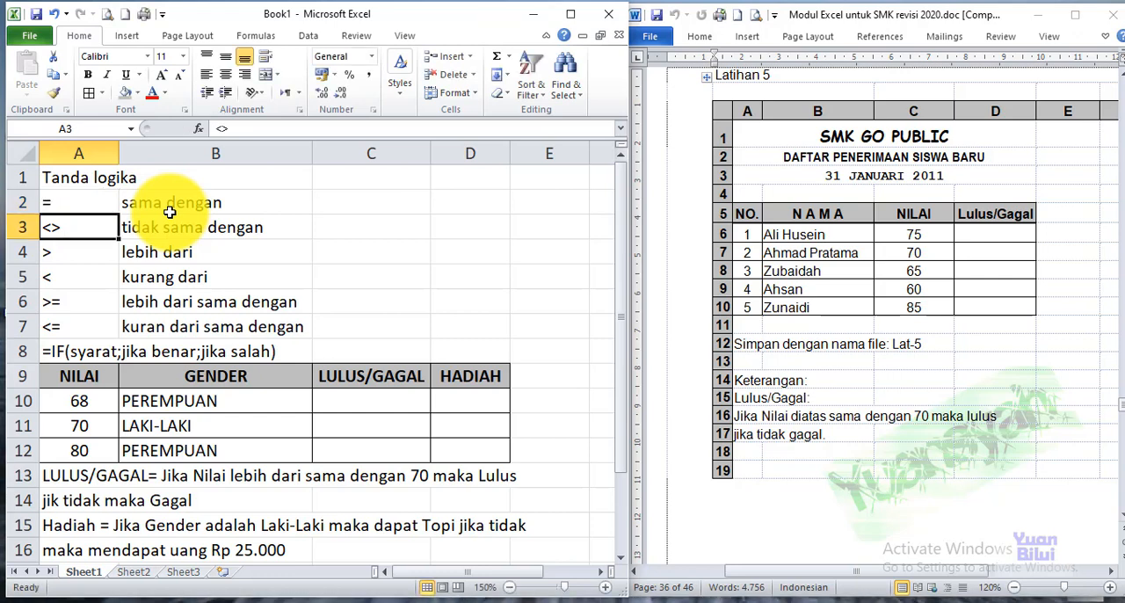
Examine the logical operators listed in A2:A7 alongside their meanings
click(80, 205)
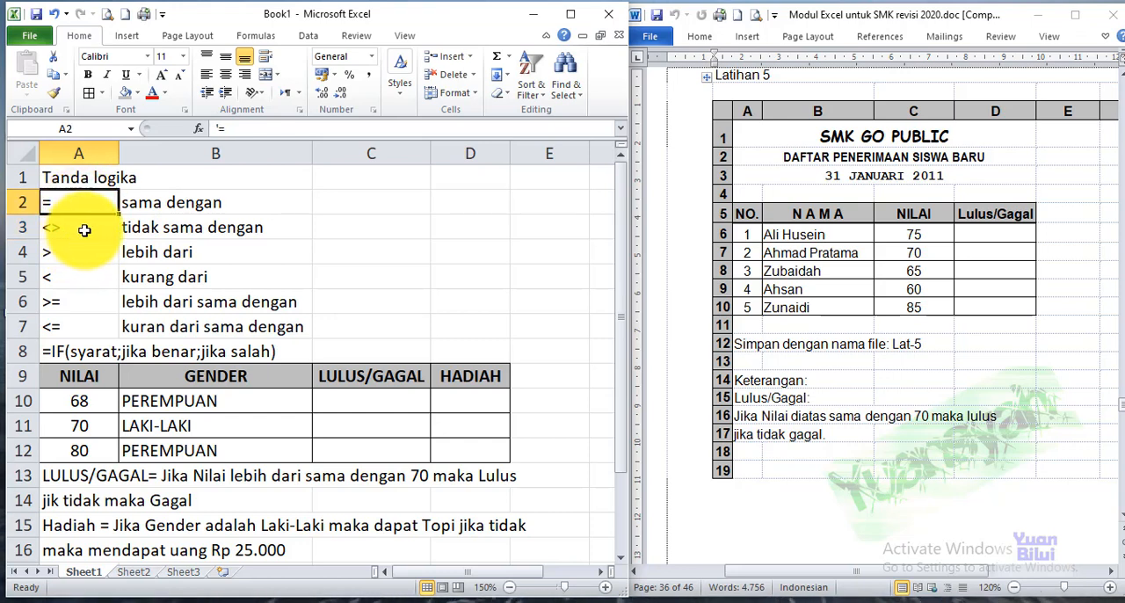
click(77, 230)
click(78, 250)
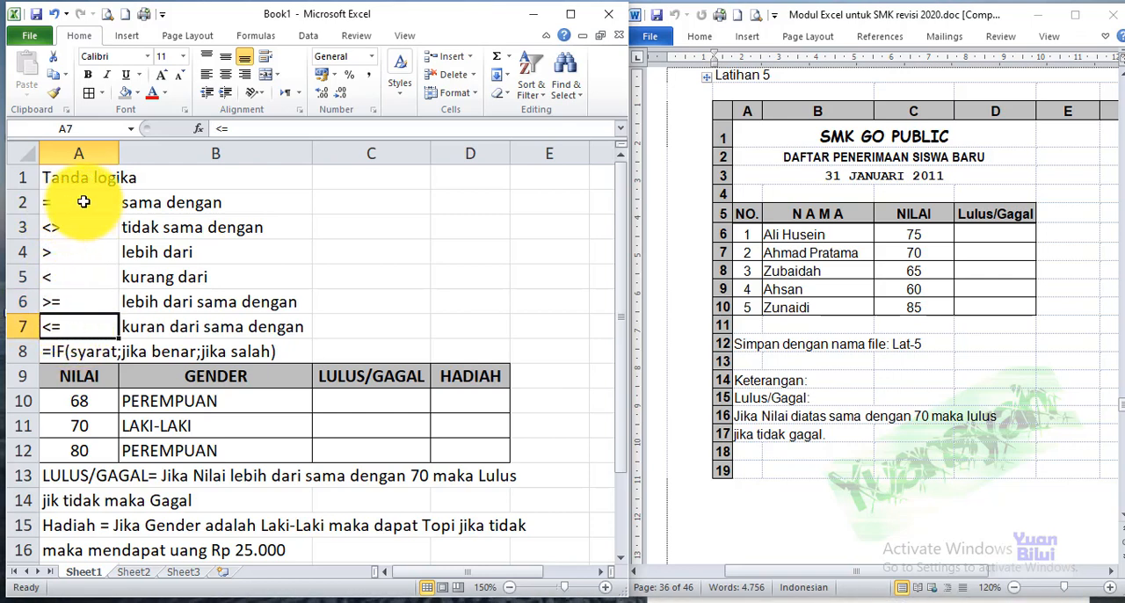
drag(70, 201, 64, 327)
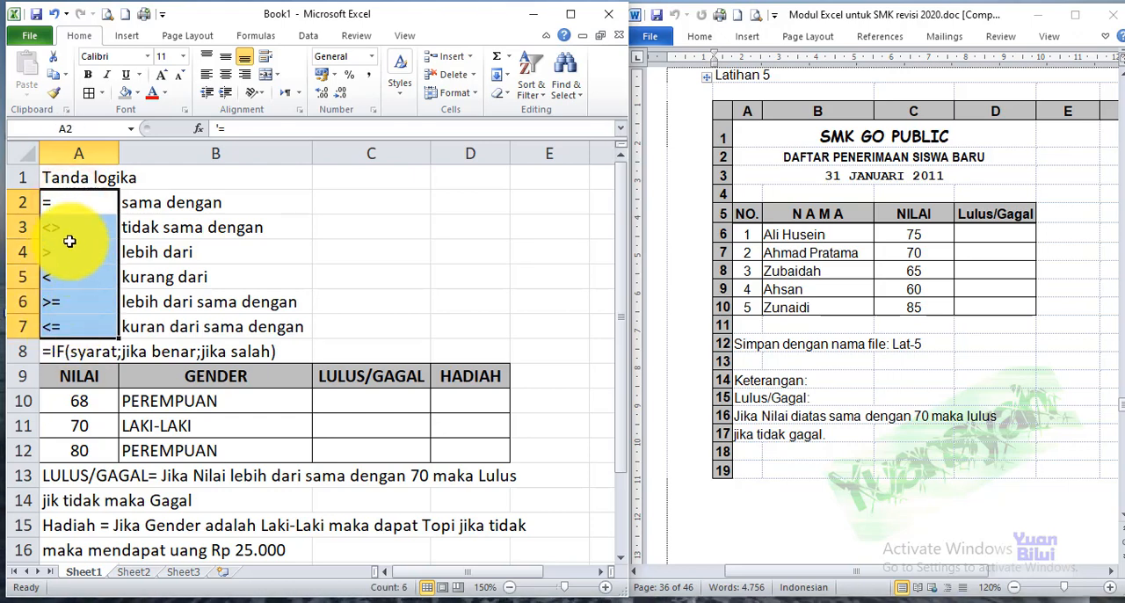
click(72, 203)
click(72, 228)
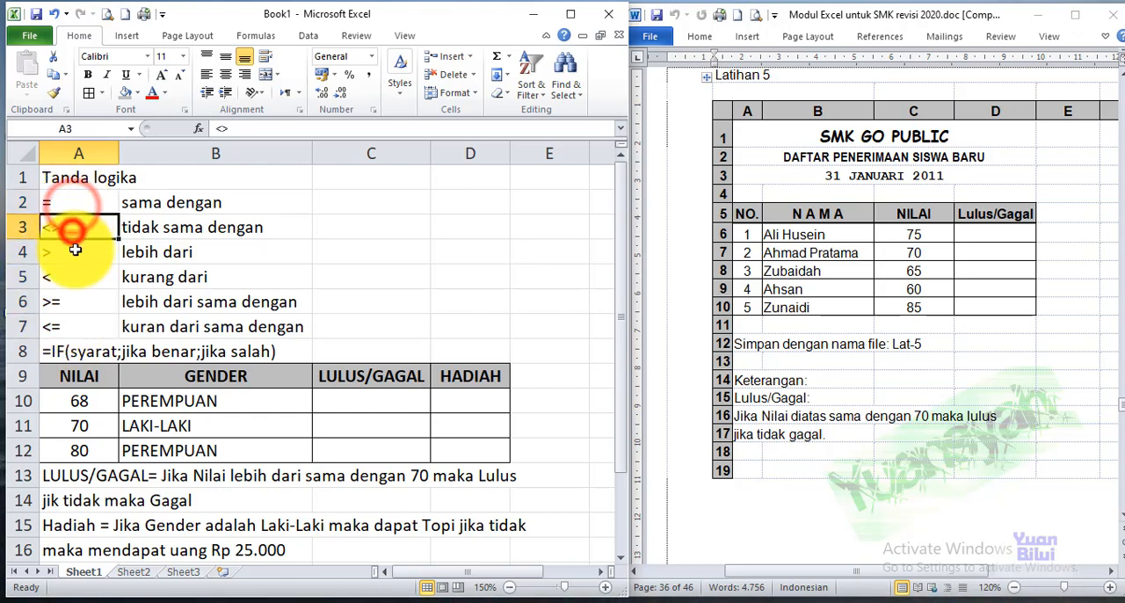
click(72, 252)
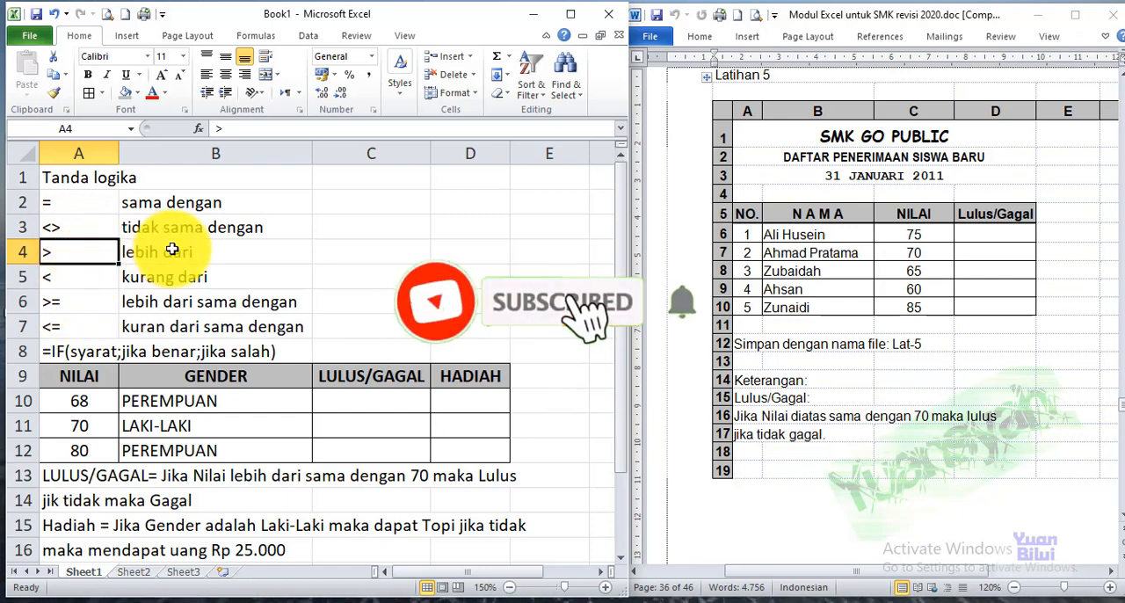
Examine the NILAI, GENDER, LULUS/GAGAL and HADIAH headers and the result cells C10:D12 that need formulas
click(88, 378)
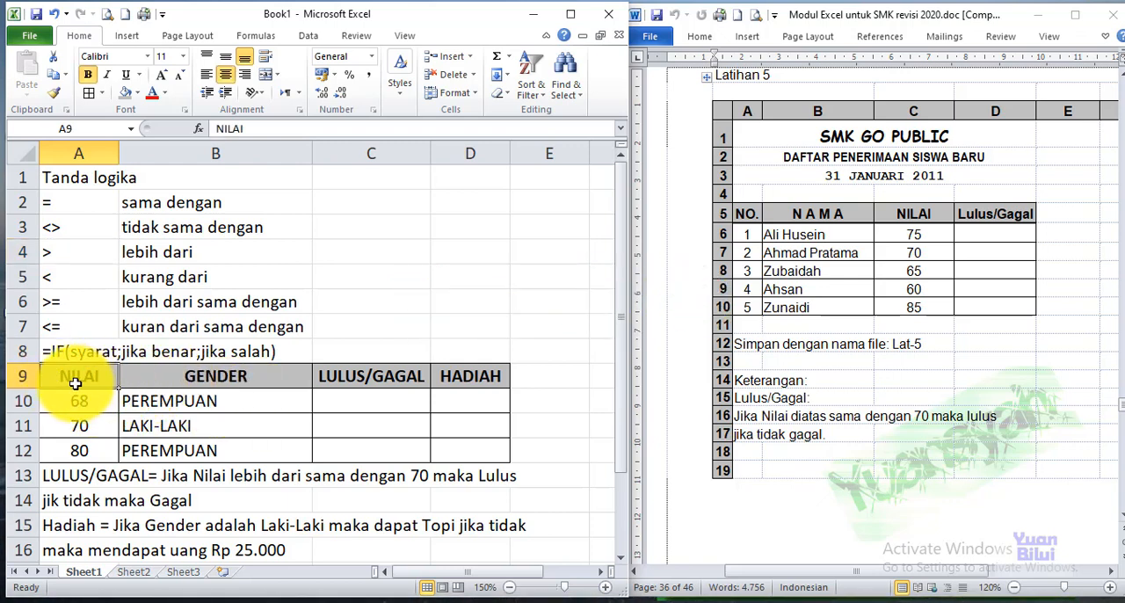
click(180, 378)
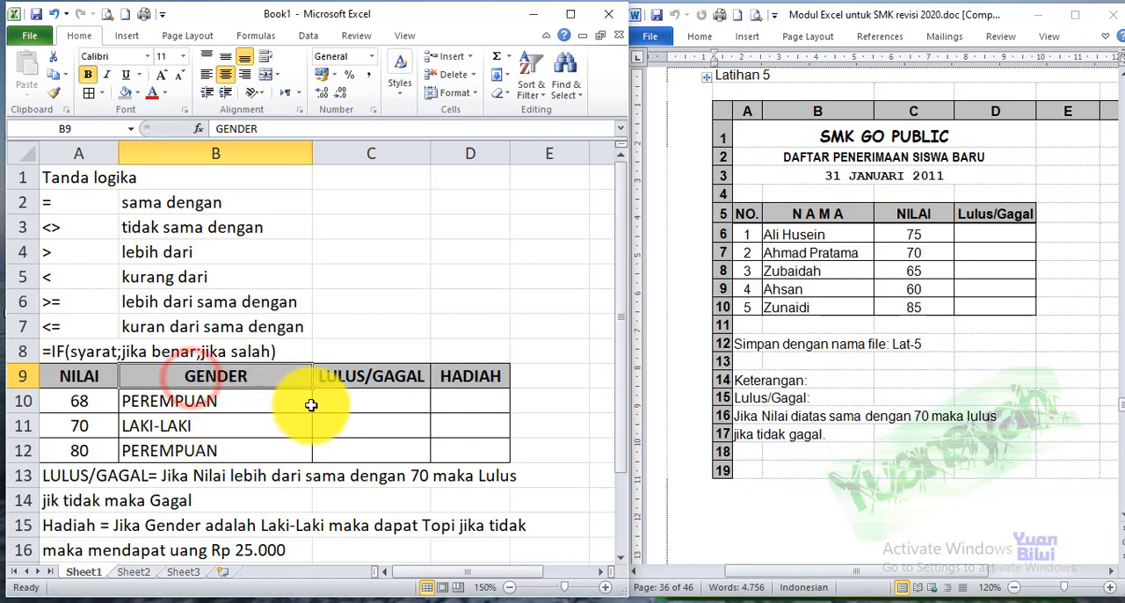
click(345, 378)
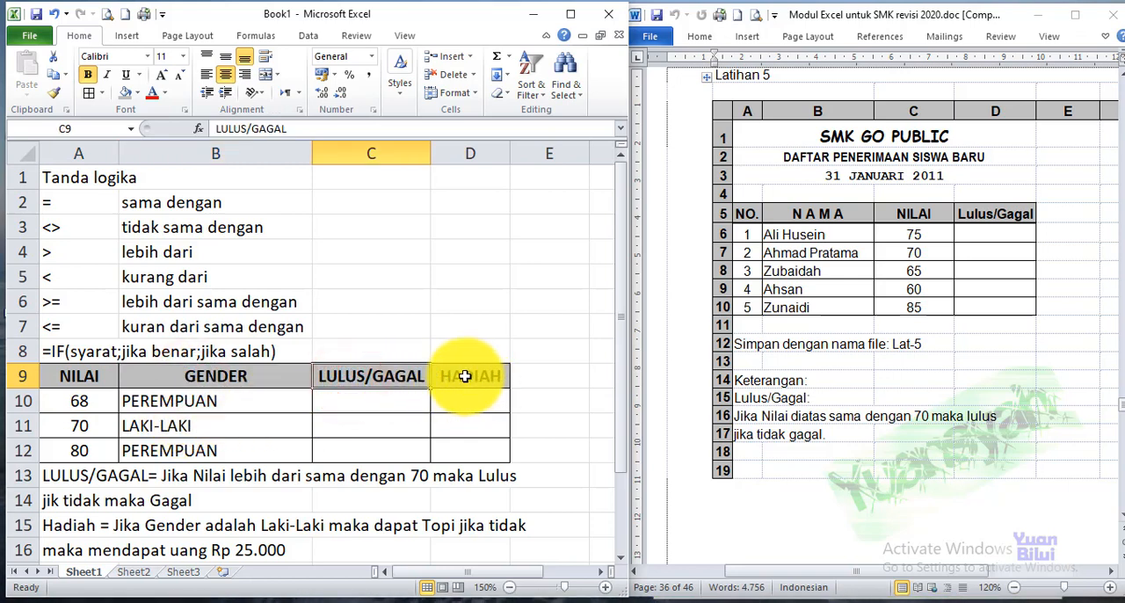
click(465, 376)
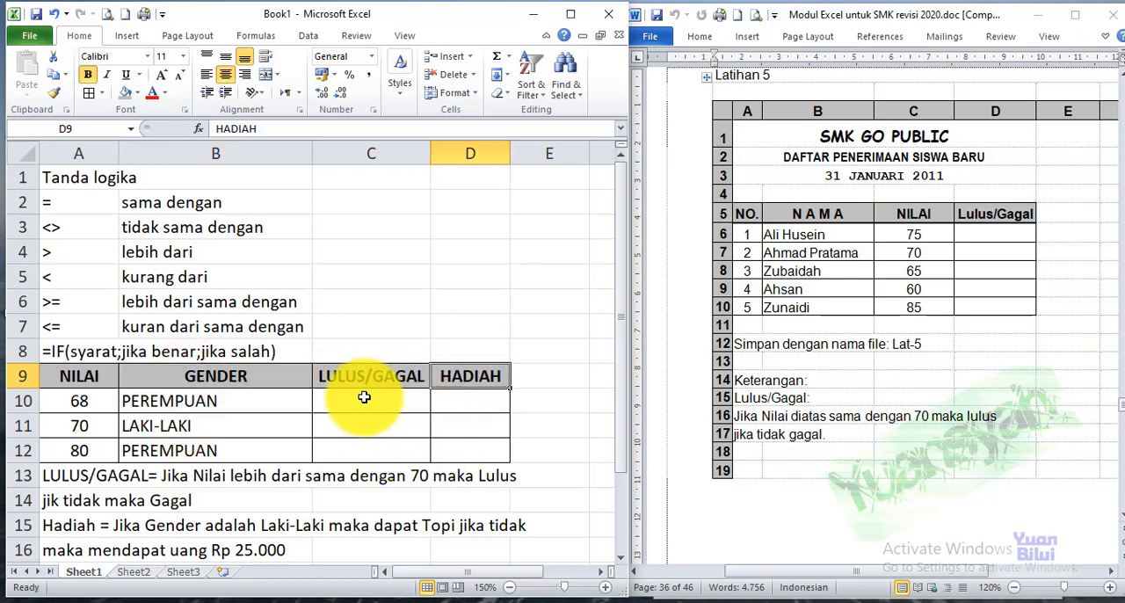
drag(364, 397, 355, 449)
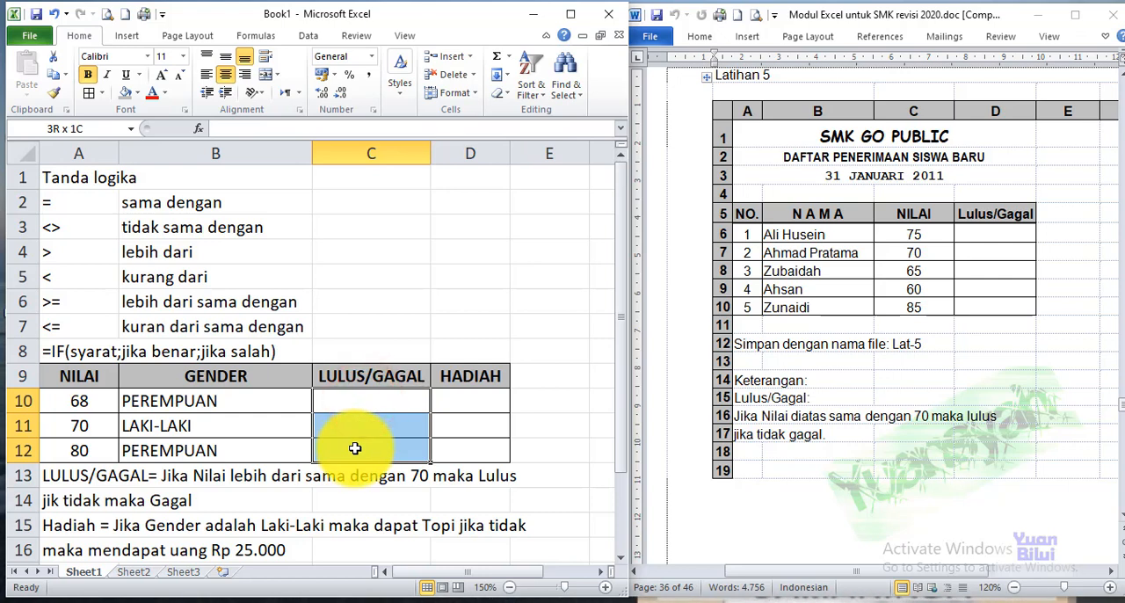
drag(462, 397, 460, 435)
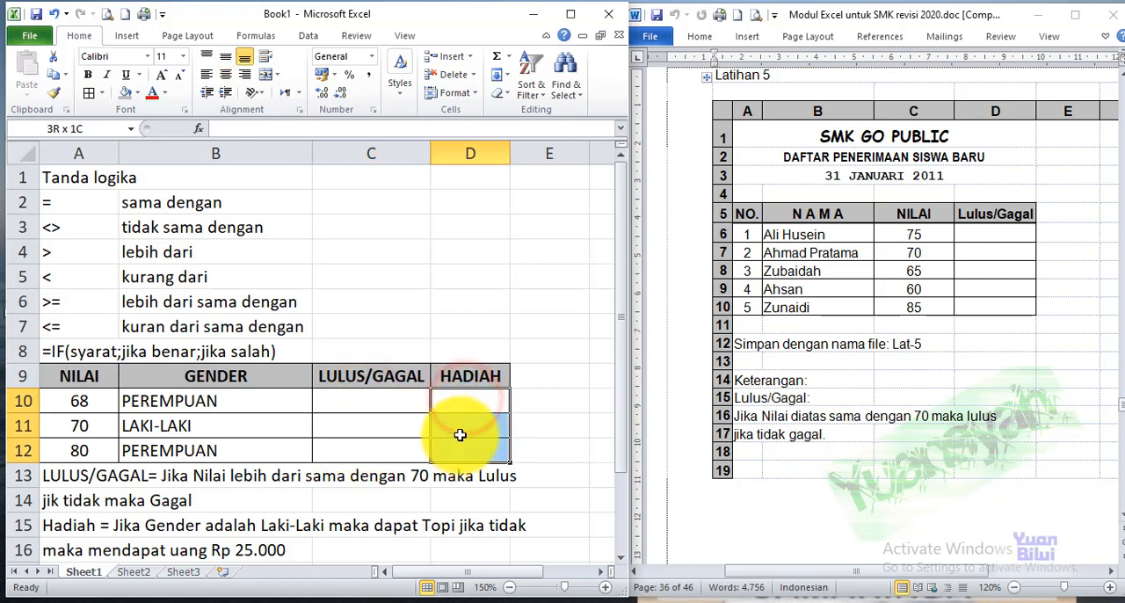
click(372, 393)
click(366, 376)
click(360, 397)
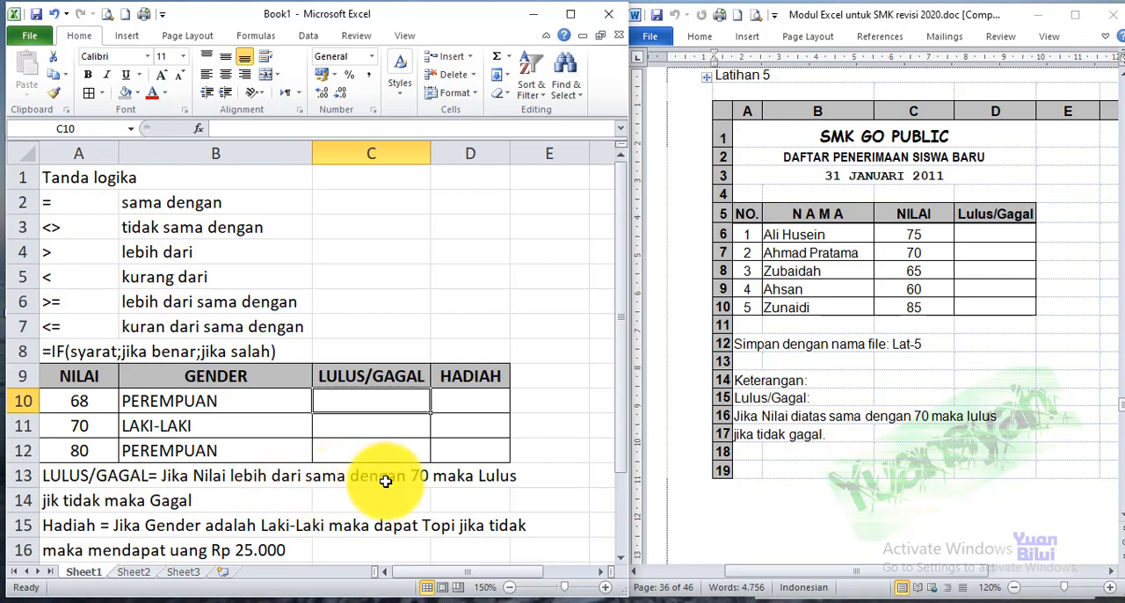
Compare the scores in A10:A12 and their LULUS/GAGAL cells with the pass rule in row 13
click(67, 379)
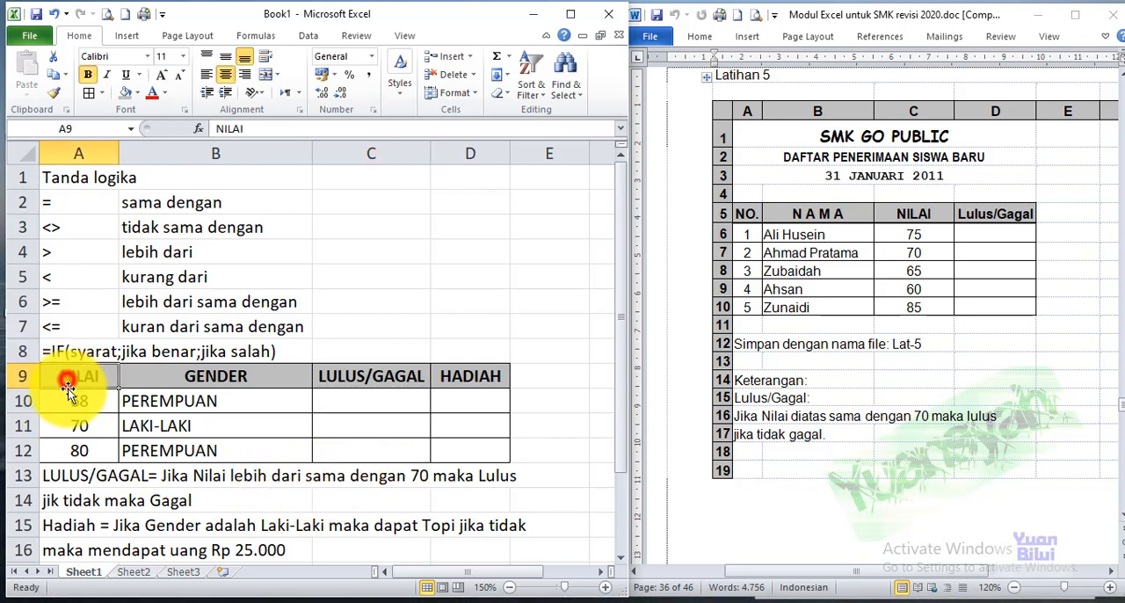
click(76, 402)
click(71, 422)
click(69, 451)
click(78, 404)
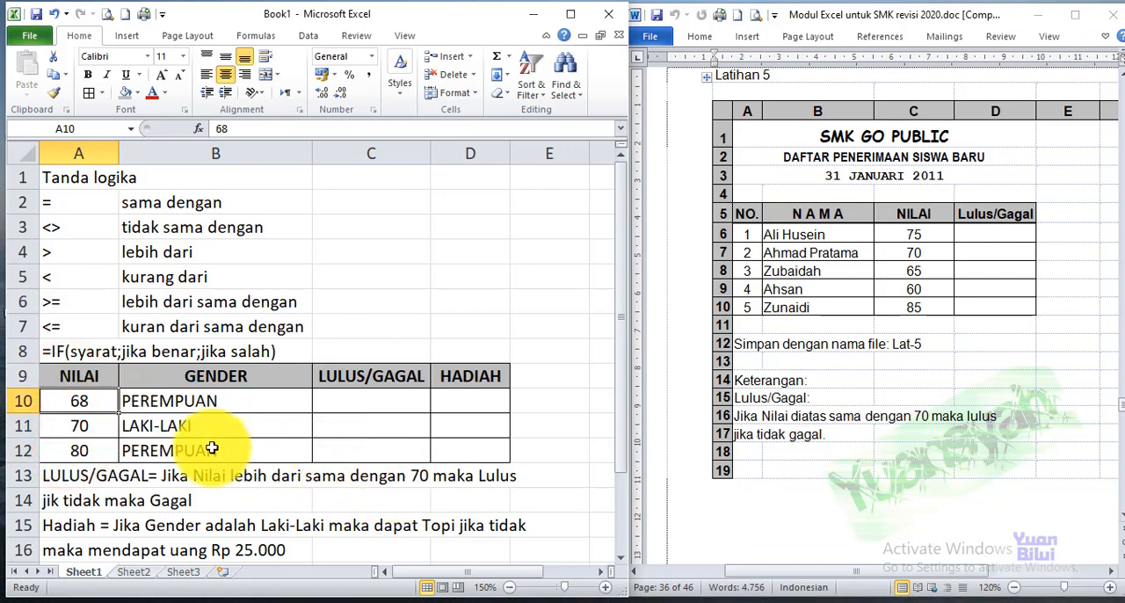
click(351, 403)
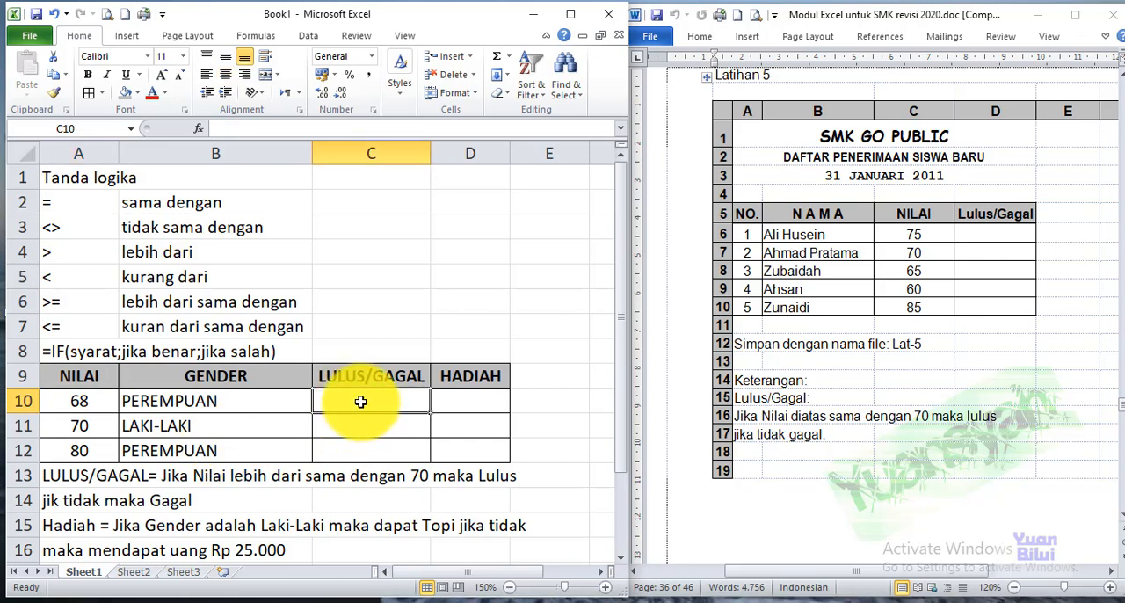
click(85, 401)
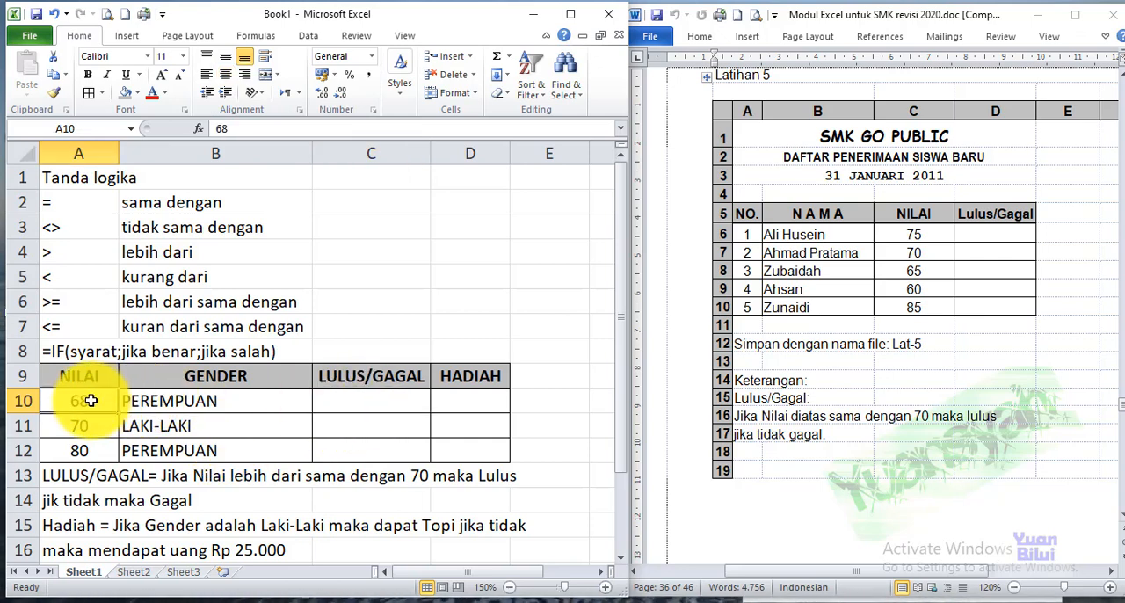
click(371, 404)
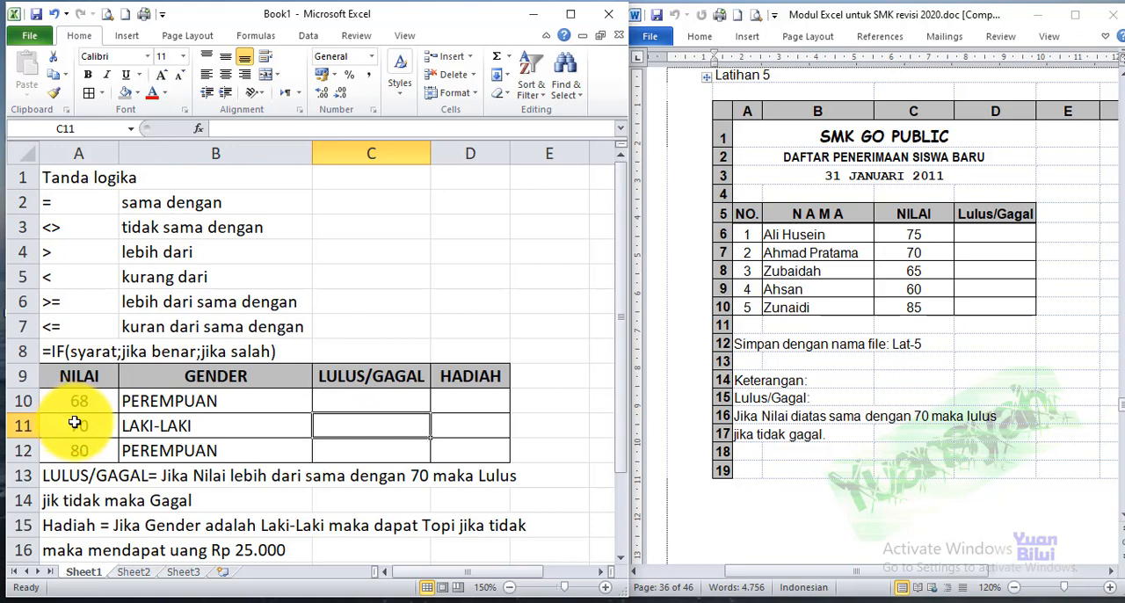
click(350, 403)
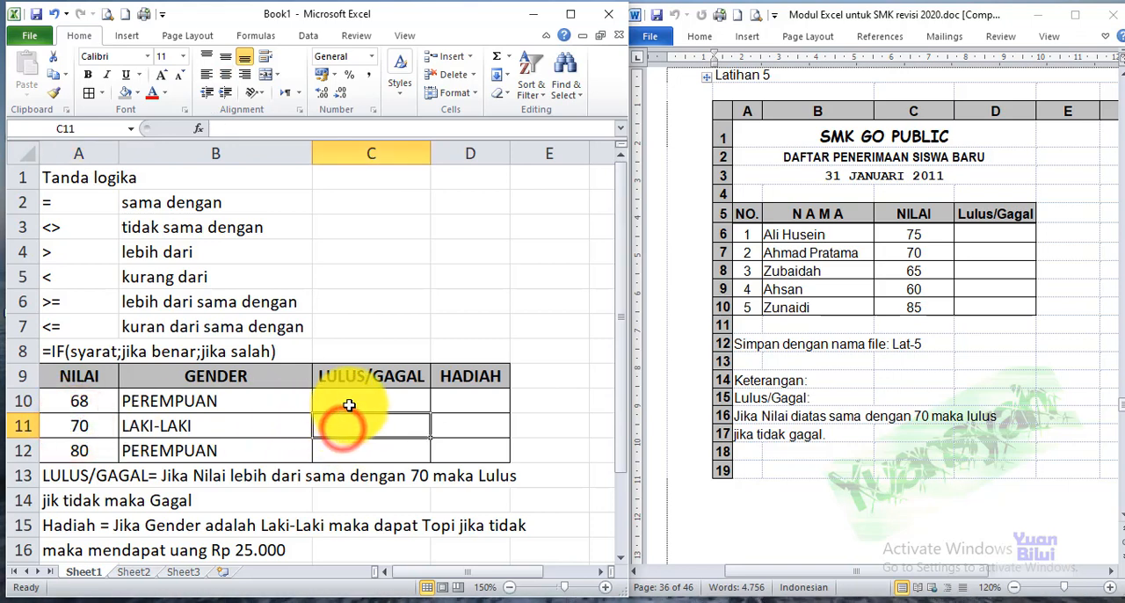
click(364, 450)
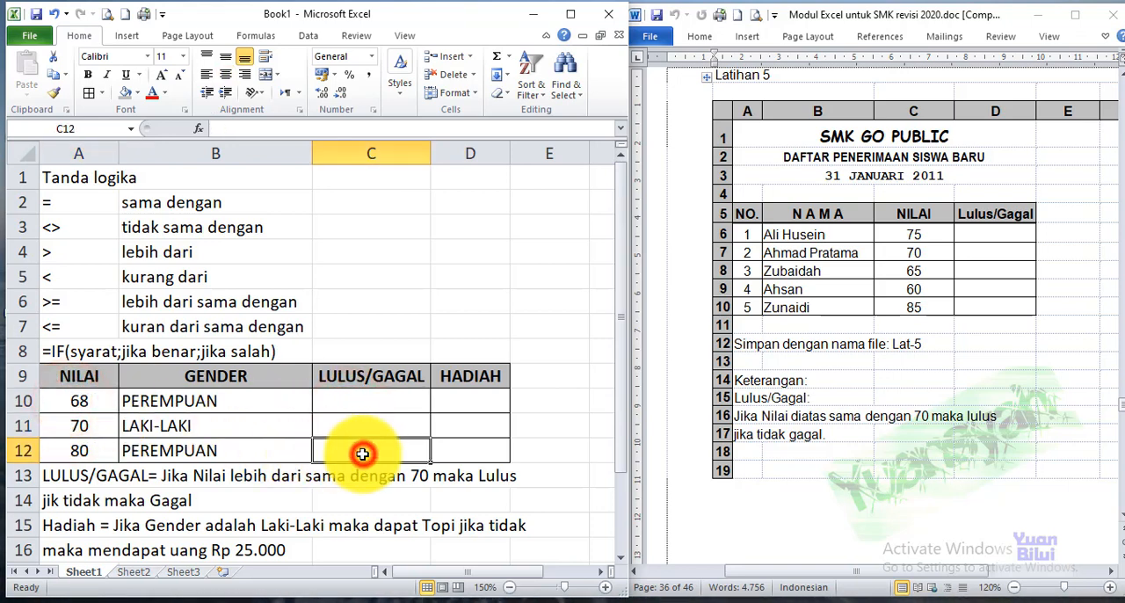
click(66, 448)
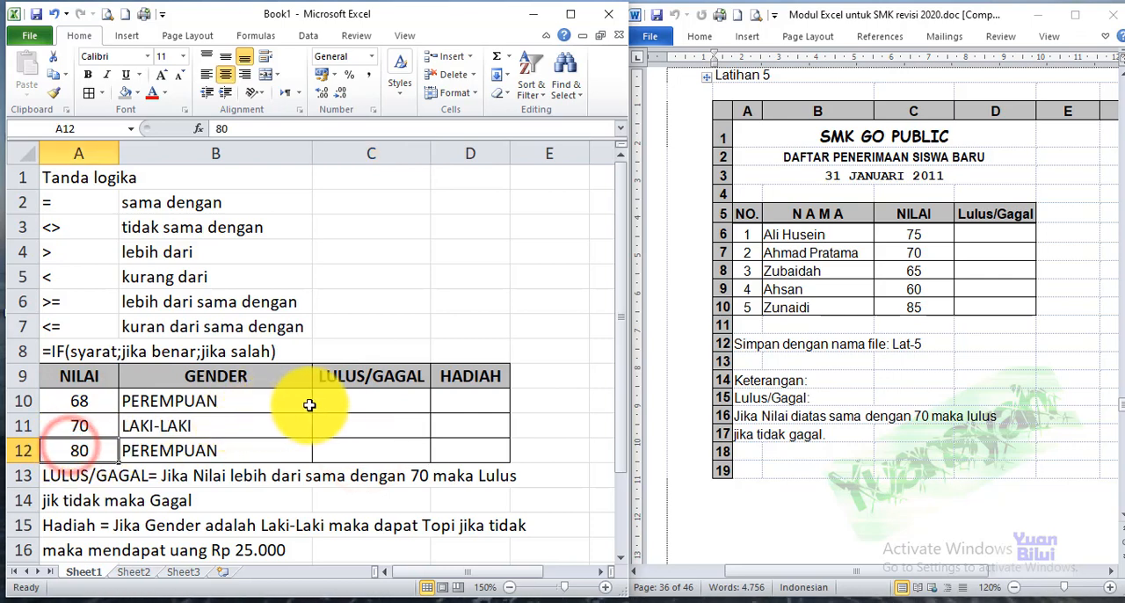
click(363, 402)
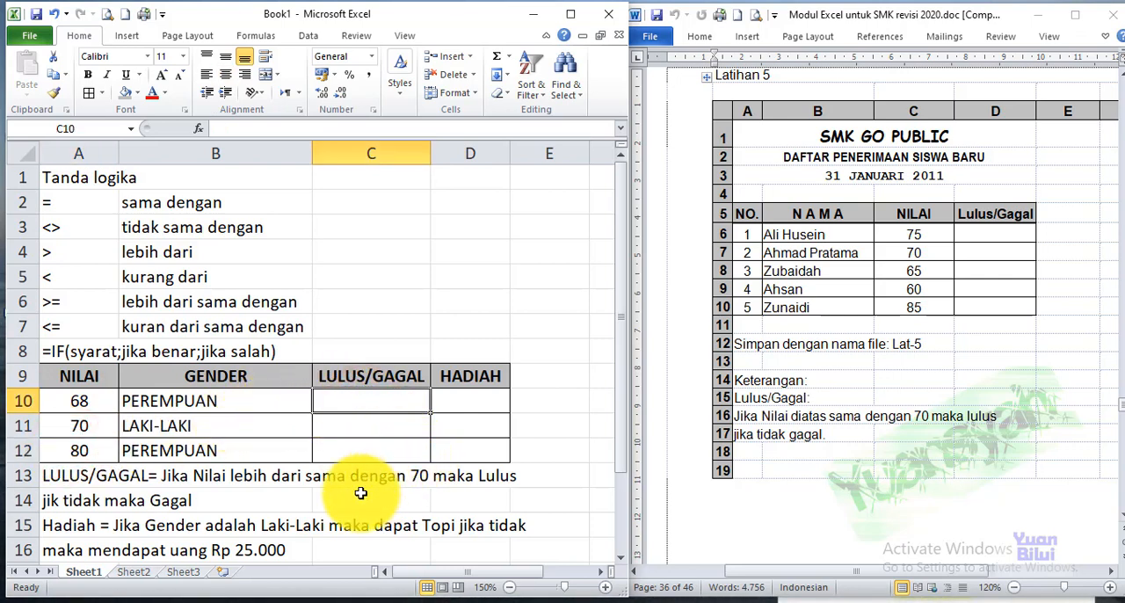
Review the HADIAH cells against the gender rule and check the IF syntax in A8
click(458, 398)
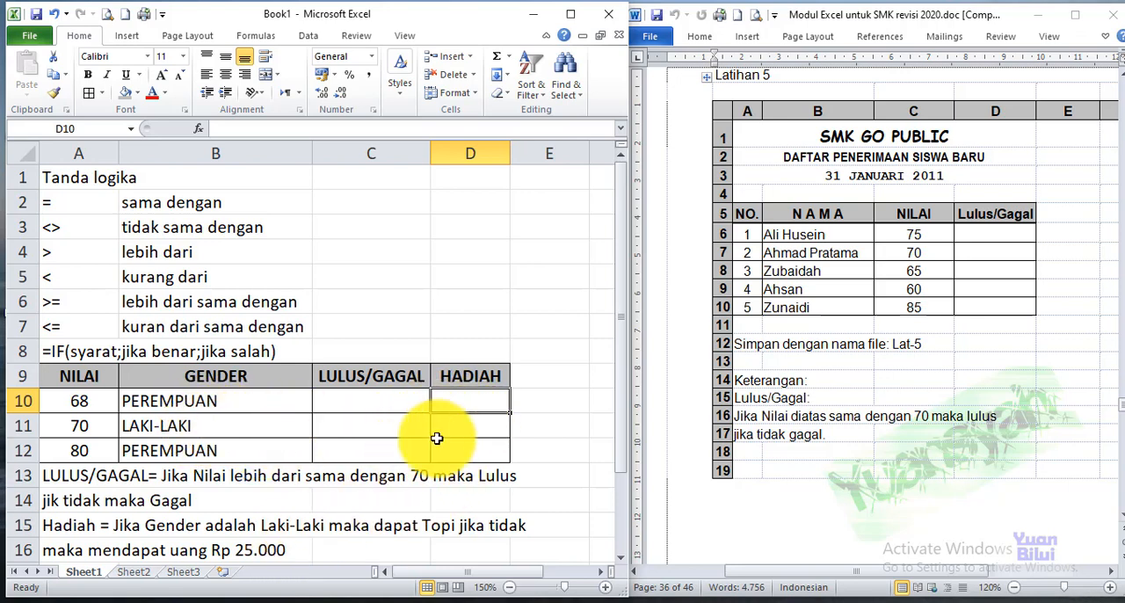
click(475, 424)
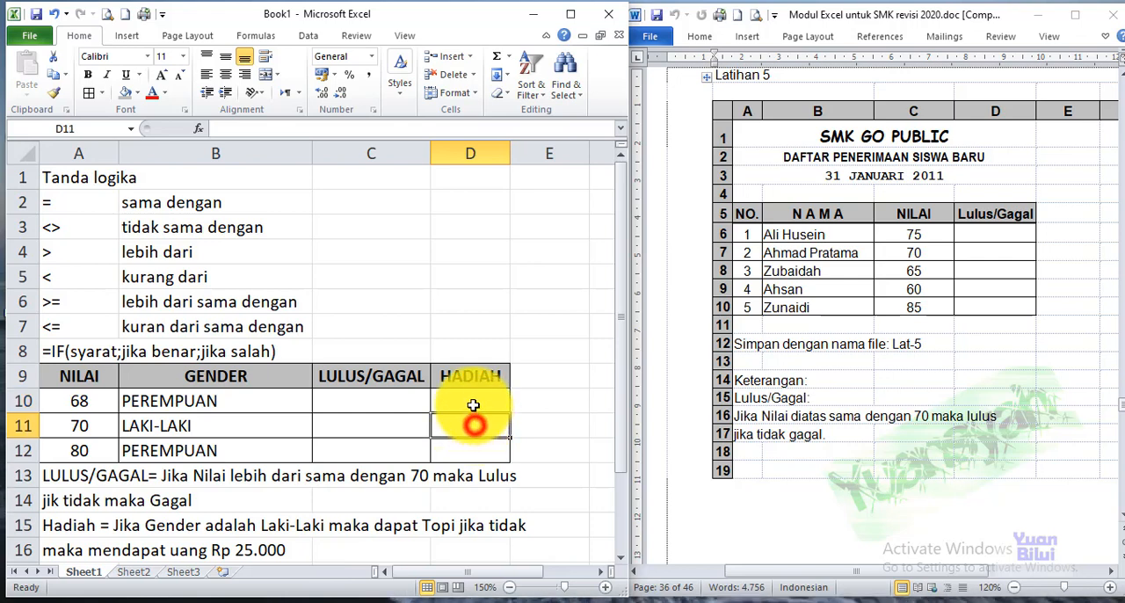
click(467, 400)
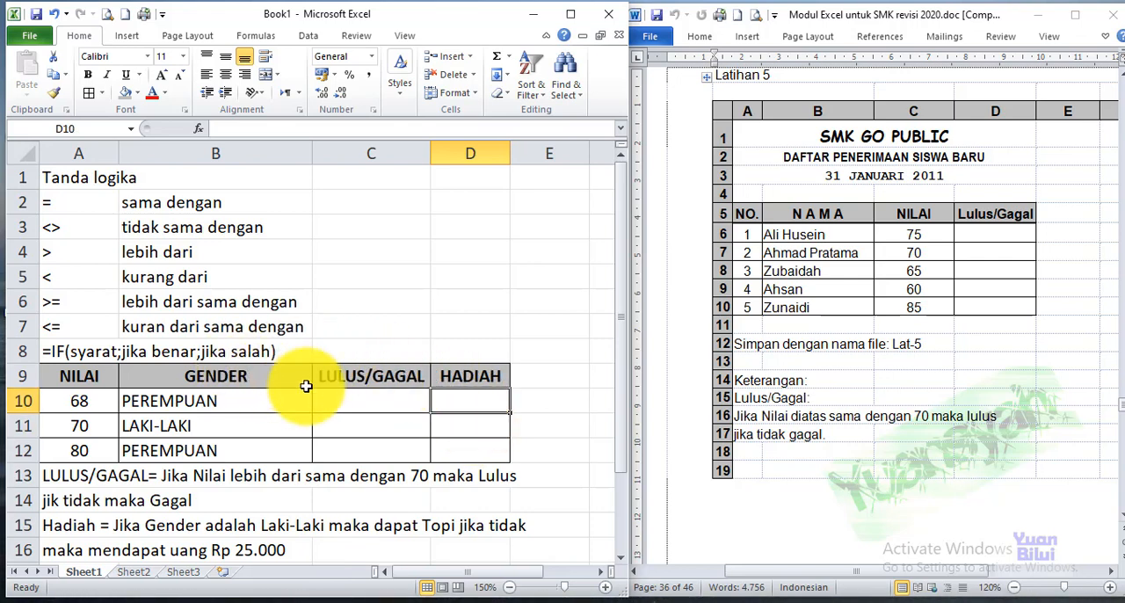
click(51, 355)
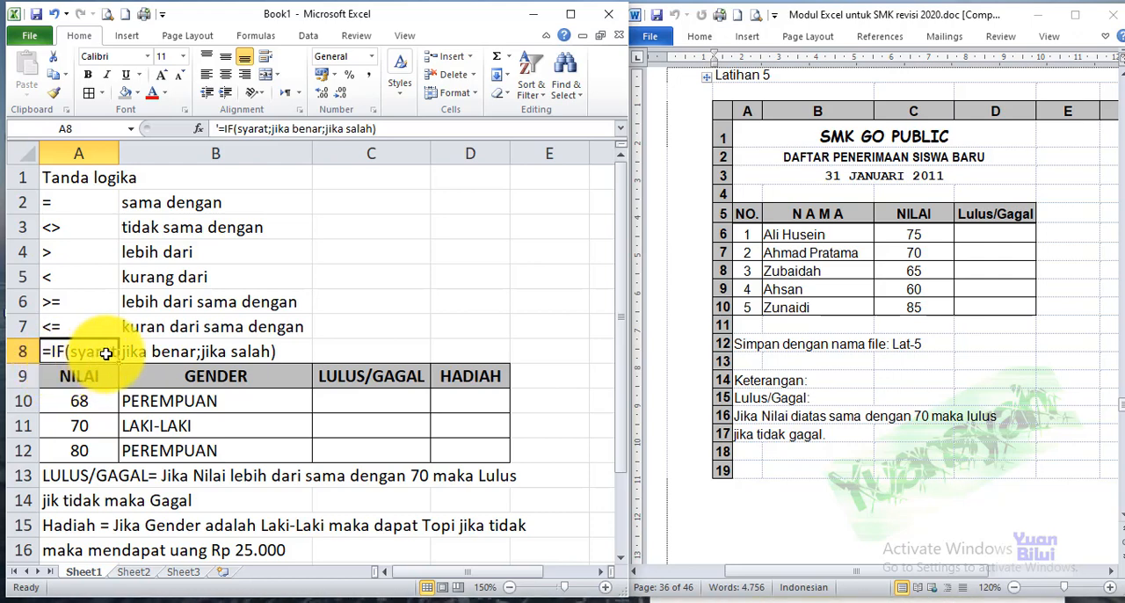
click(411, 397)
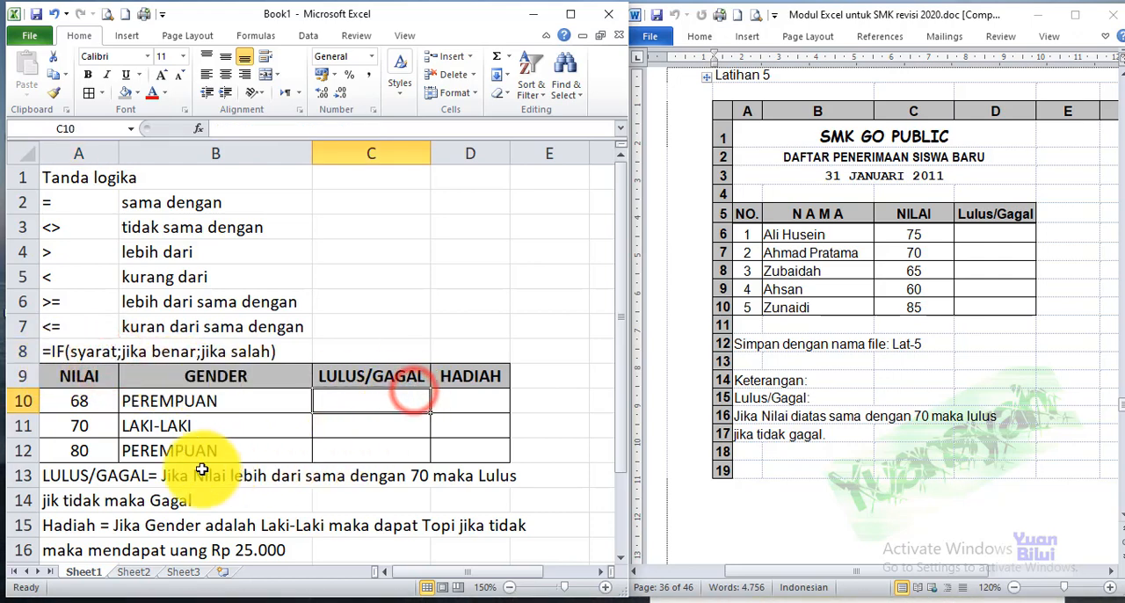
click(437, 397)
Write the condition and true result in C10 as A10>=70;"Lulus"; without the IF function
click(347, 404)
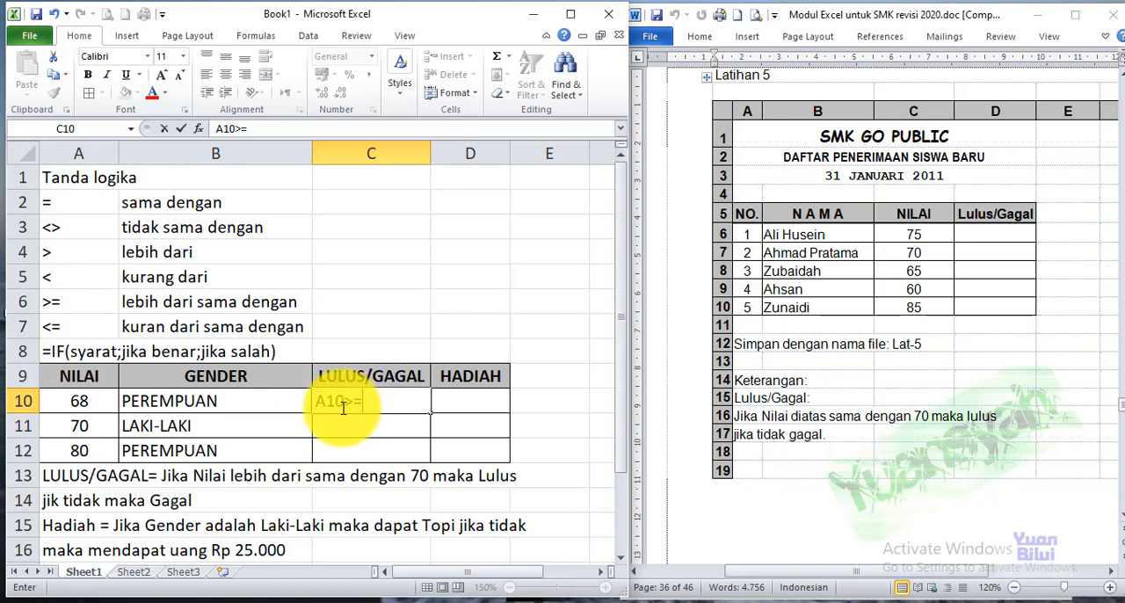
text(=)
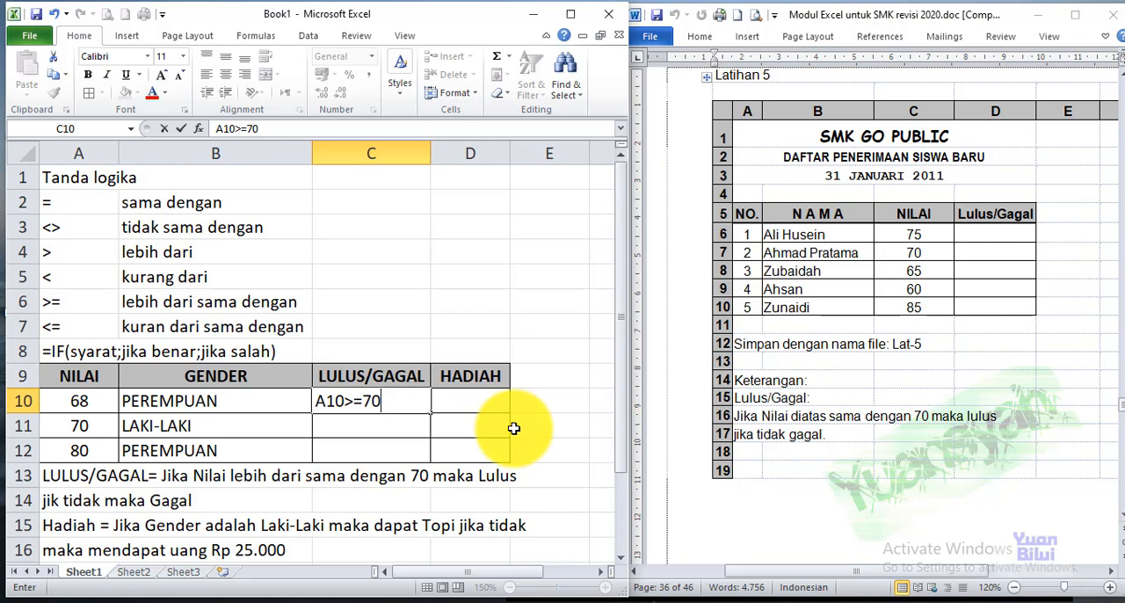
key(Return)
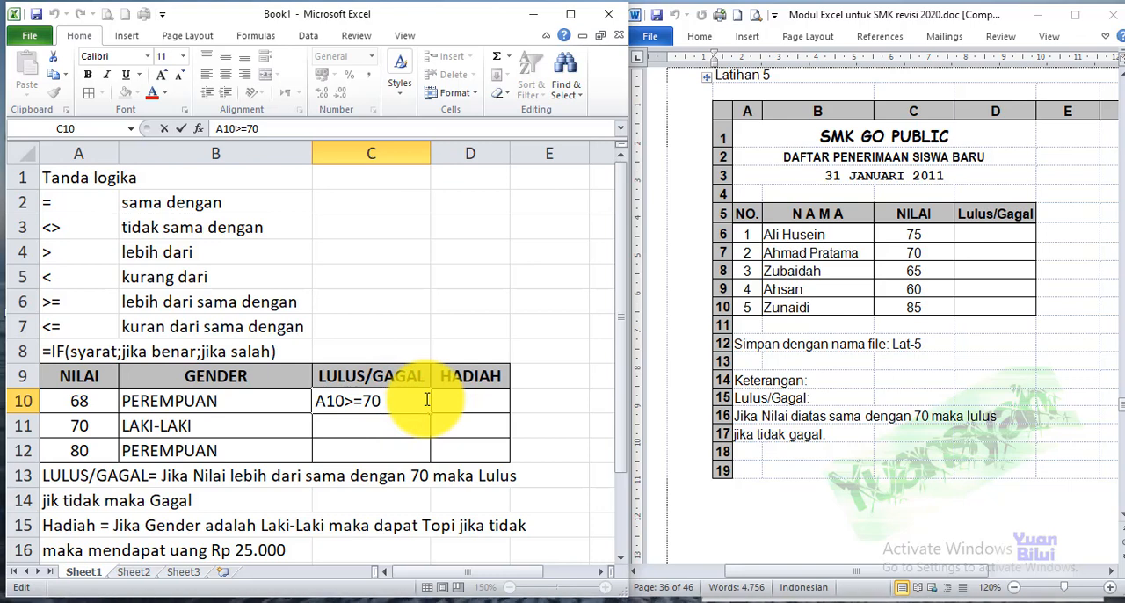
text(;)
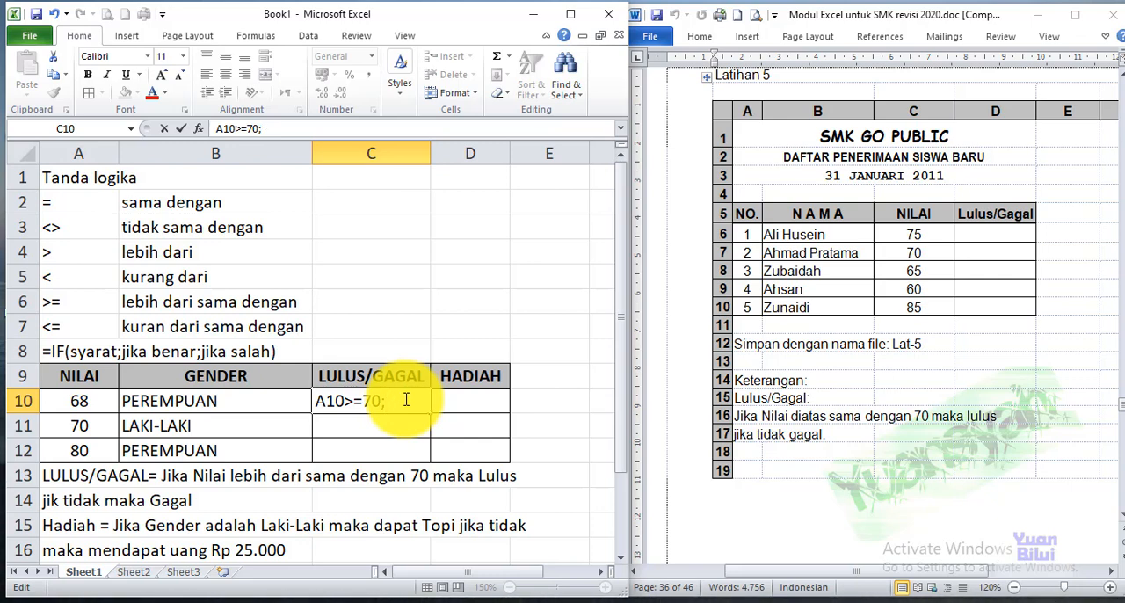
text("Lulus";)
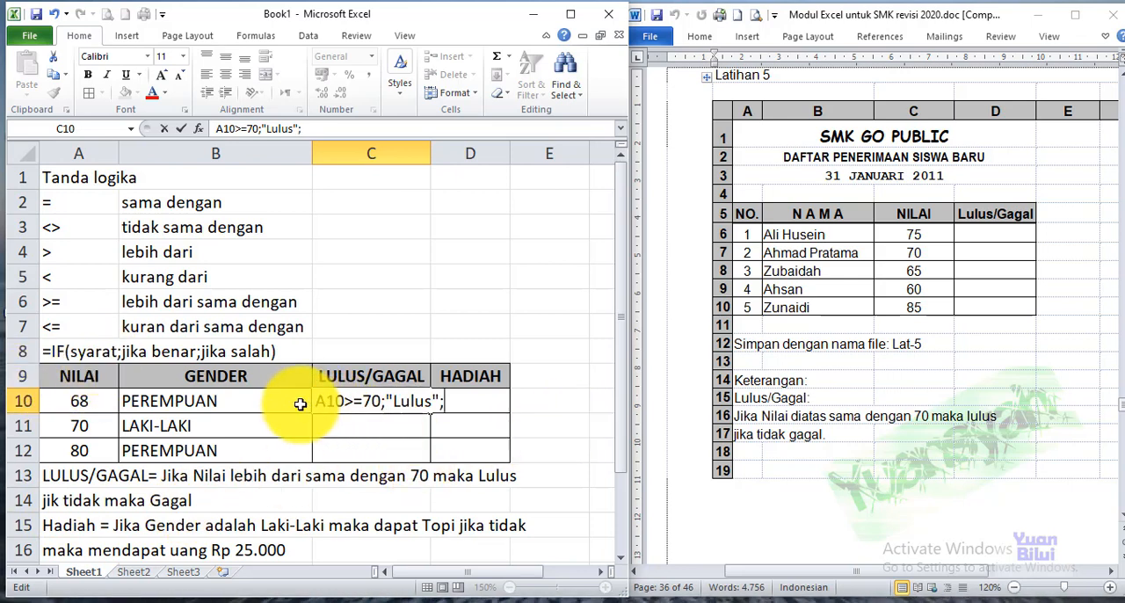
Check the C10 arguments against the IF syntax in row 8 and append "Gagal" as the false result
drag(313, 401, 383, 401)
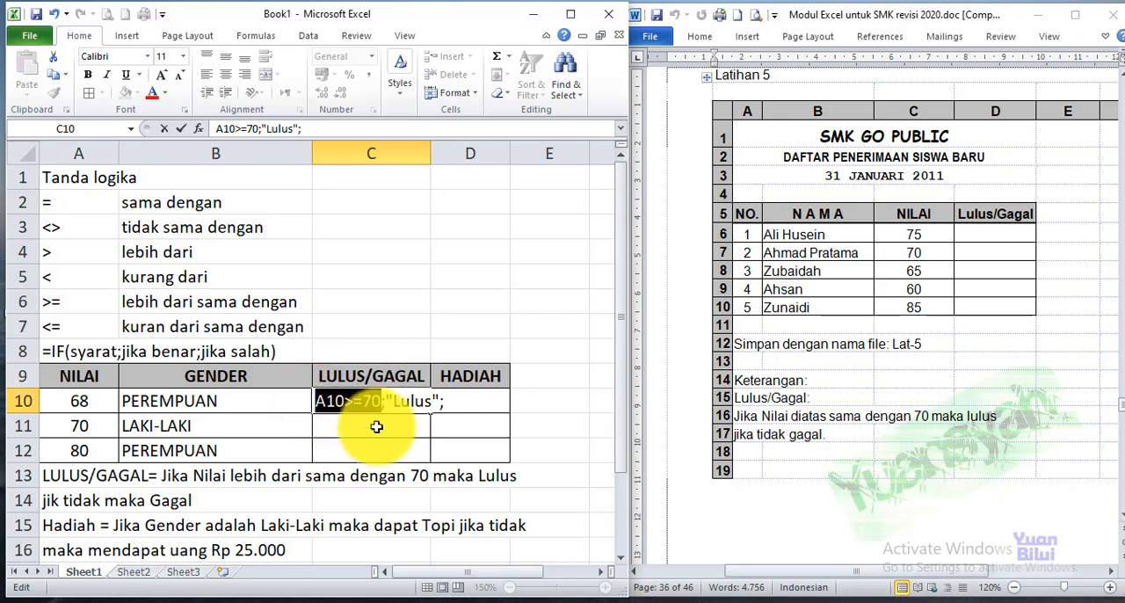
click(134, 351)
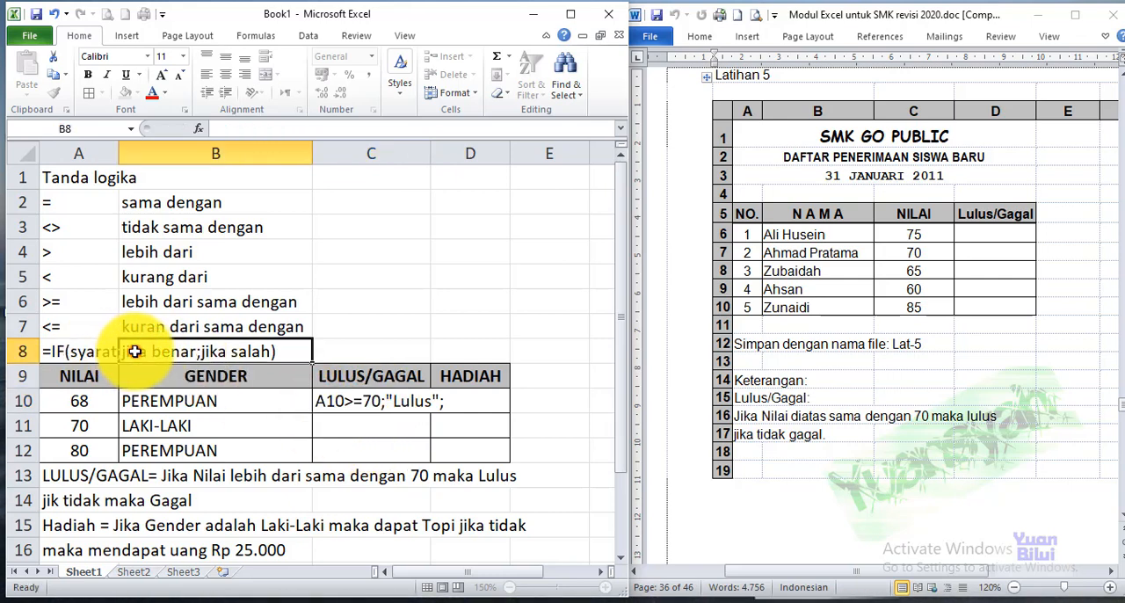
double_click(452, 400)
drag(387, 402, 423, 399)
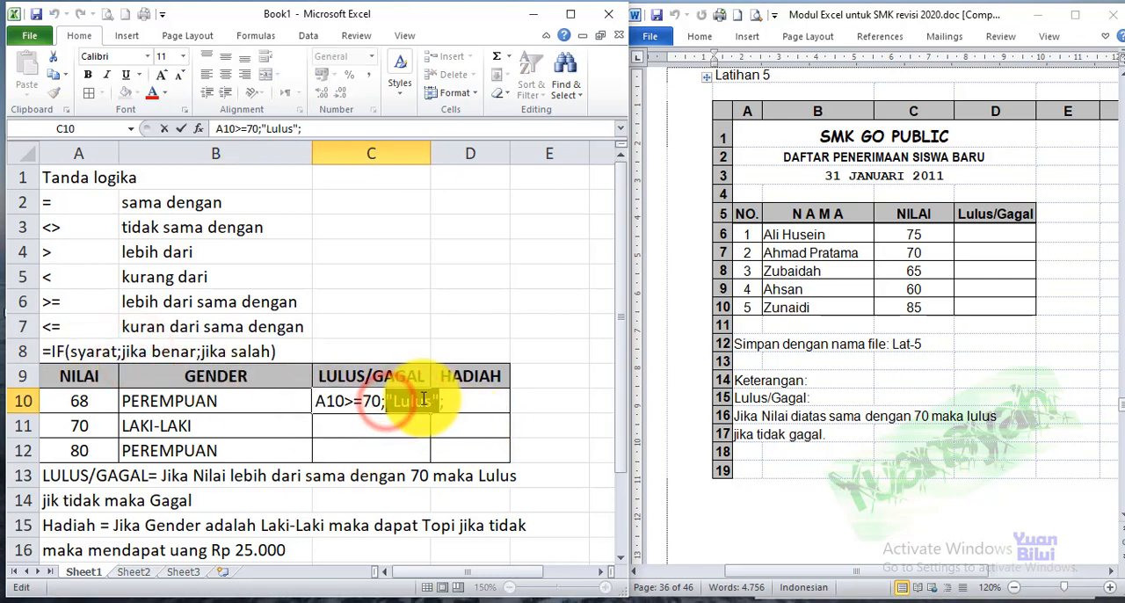
double_click(447, 400)
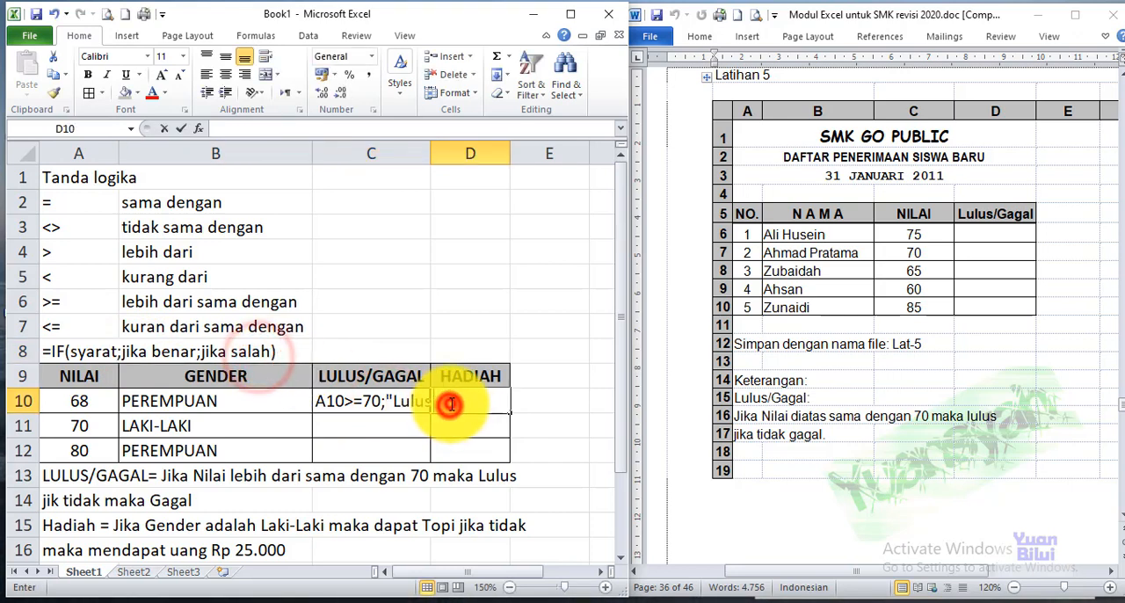
double_click(343, 400)
click(441, 401)
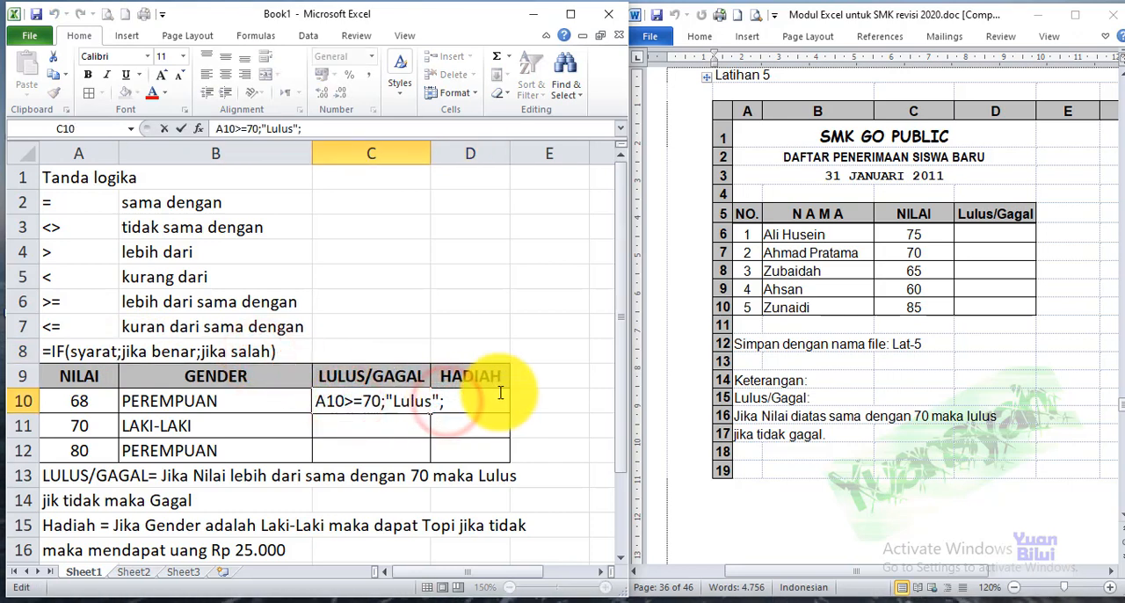
text("Gag)
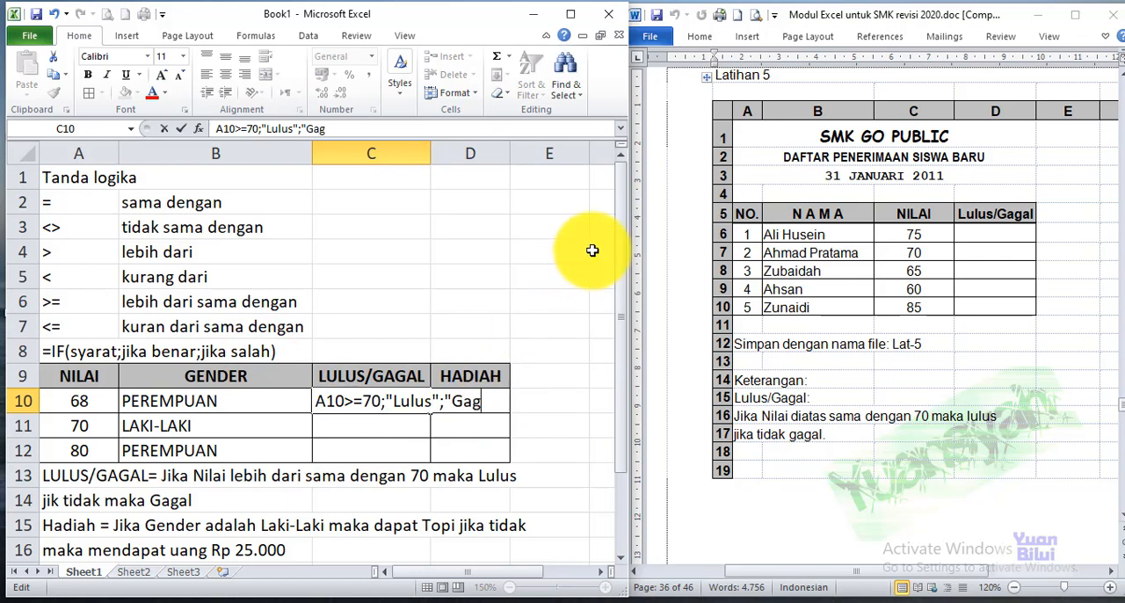
text(al")
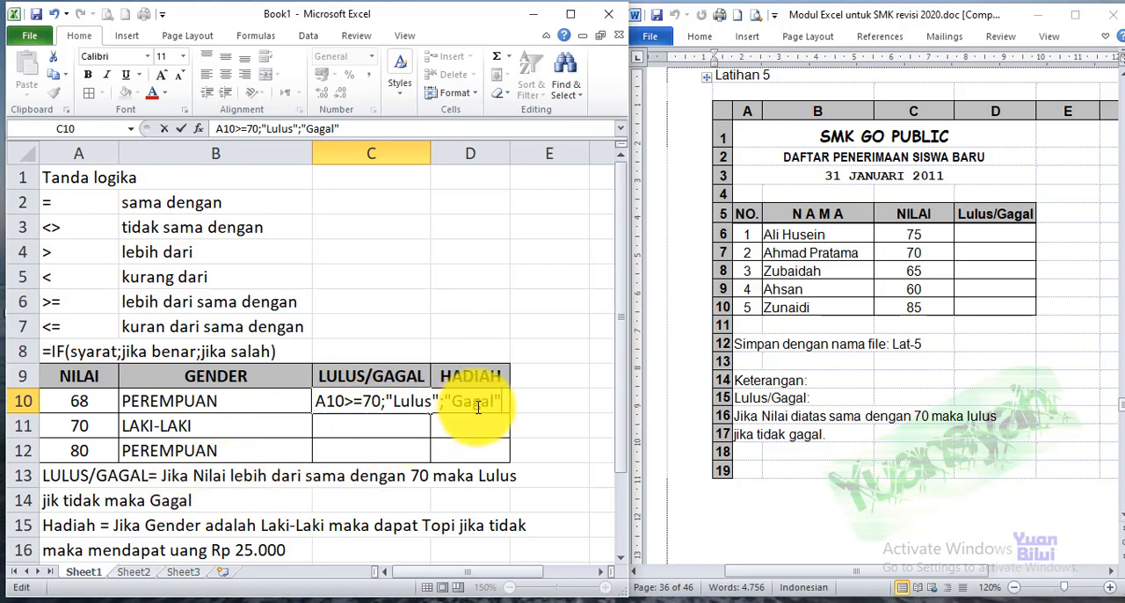
key(Return)
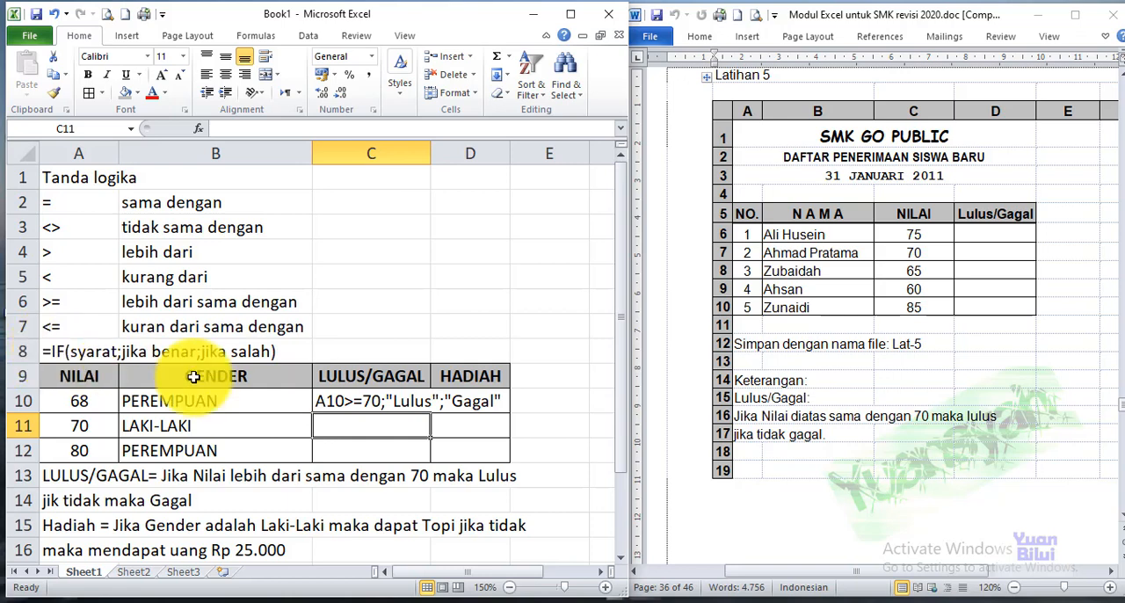
Insert =IF( in front of the condition in C10
click(320, 401)
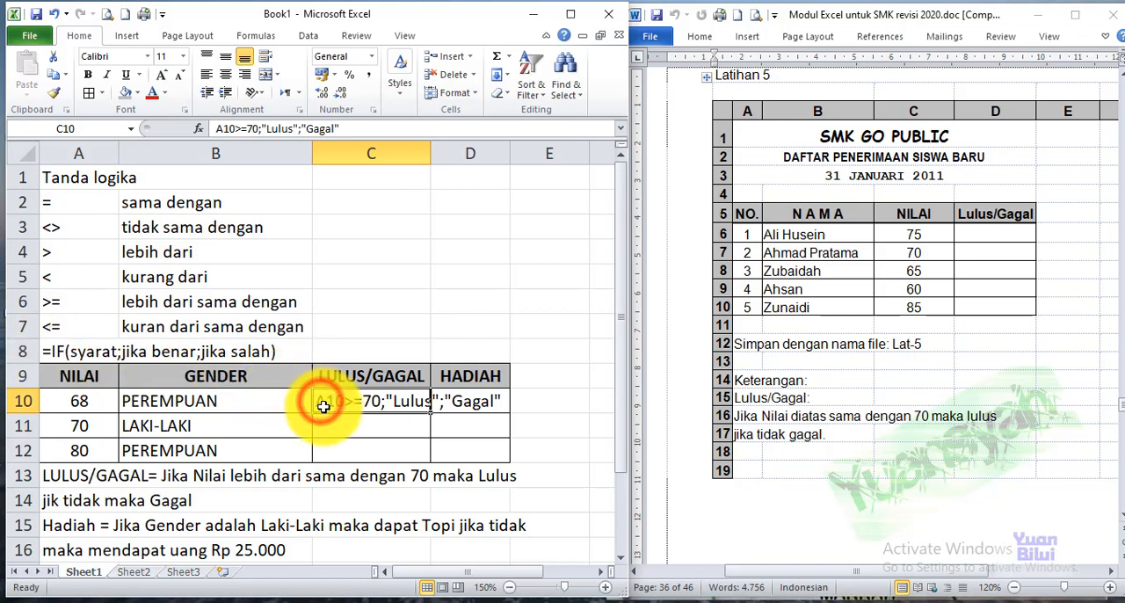
double_click(326, 400)
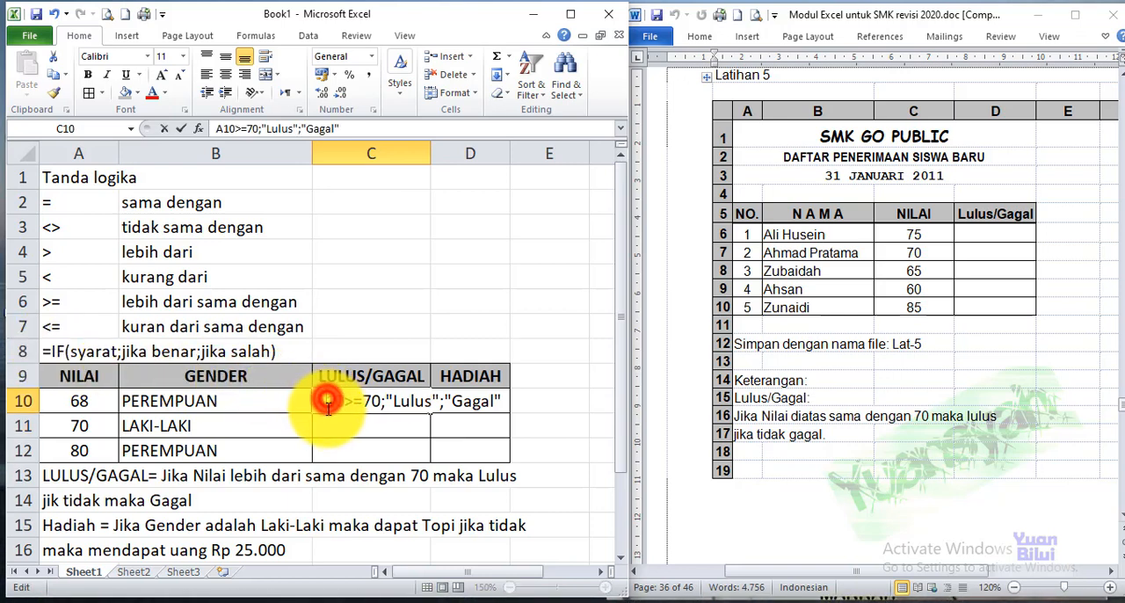
text(=)
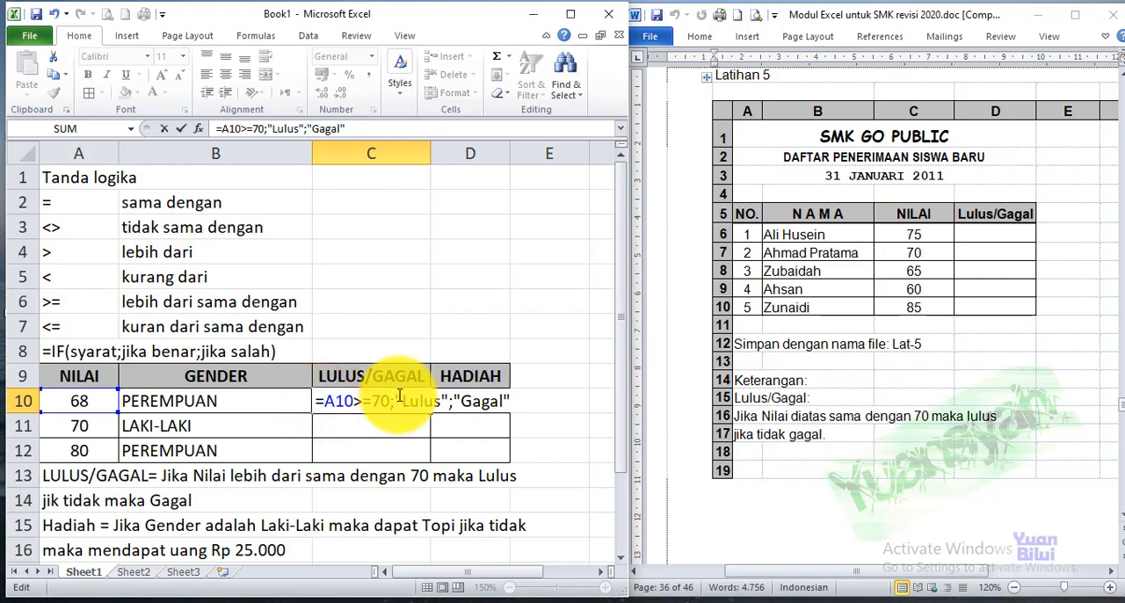
text(IF)
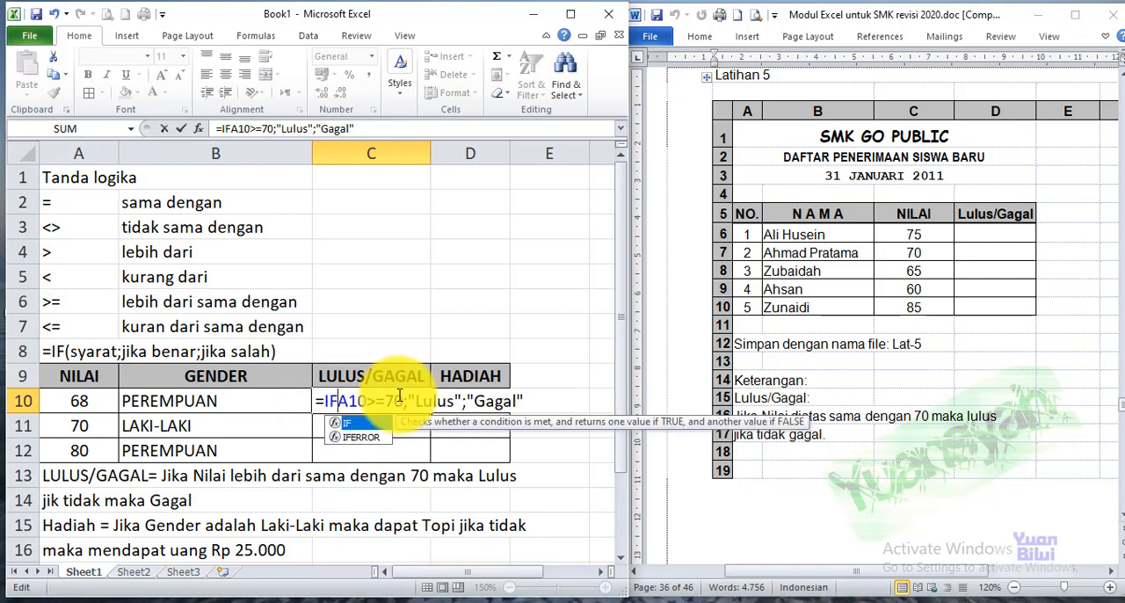
text(()
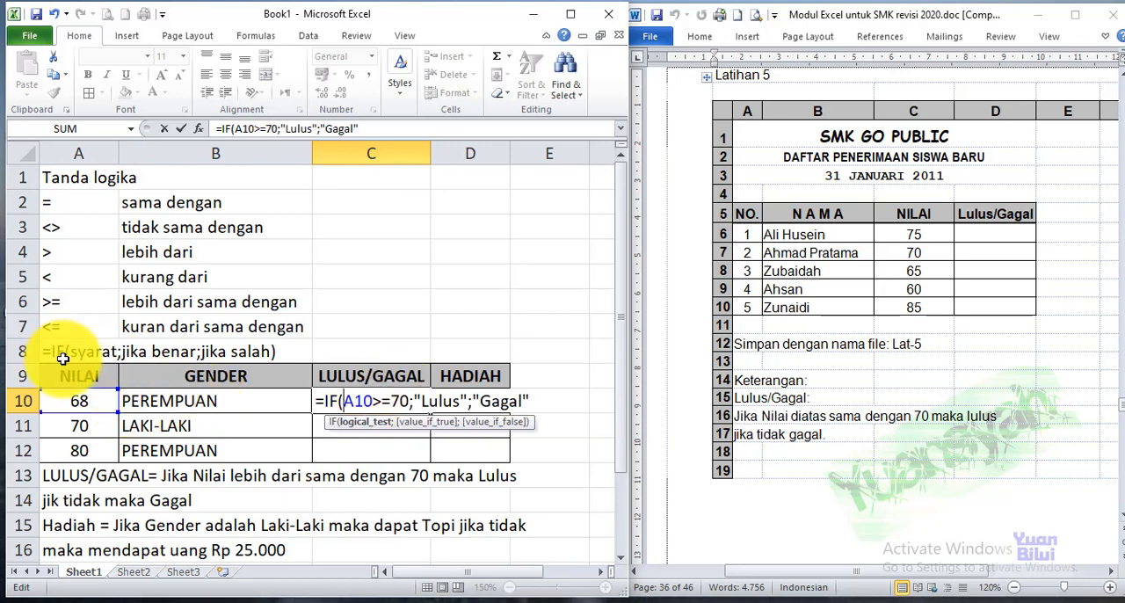
Review the arguments in C10 and close the parenthesis to complete =IF(A10>=70;"Lulus";"Gagal")
click(397, 401)
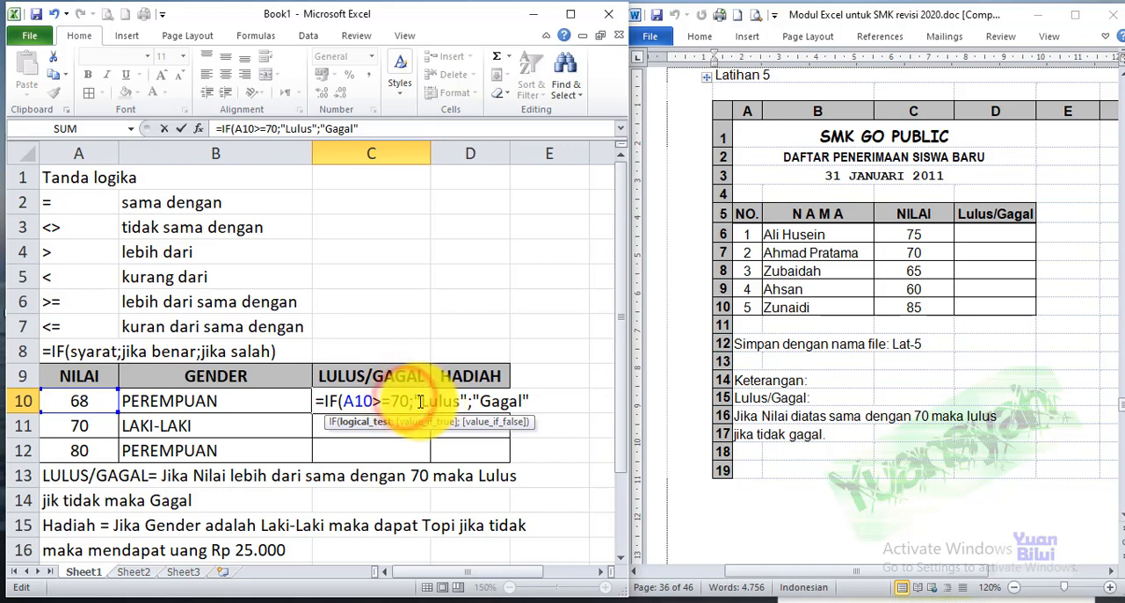
drag(474, 401, 520, 401)
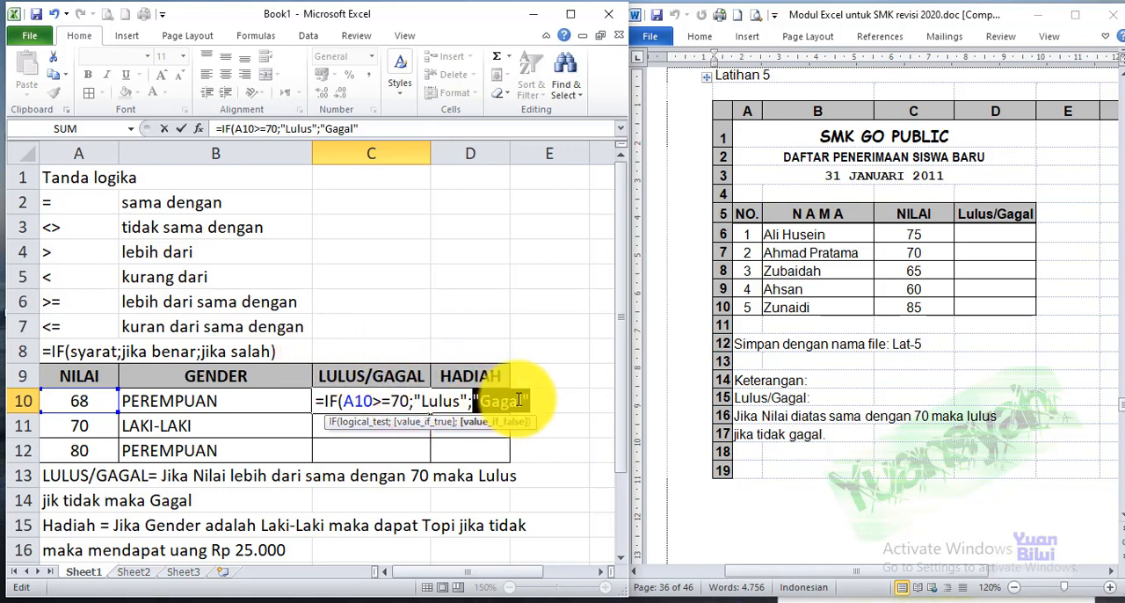
click(593, 395)
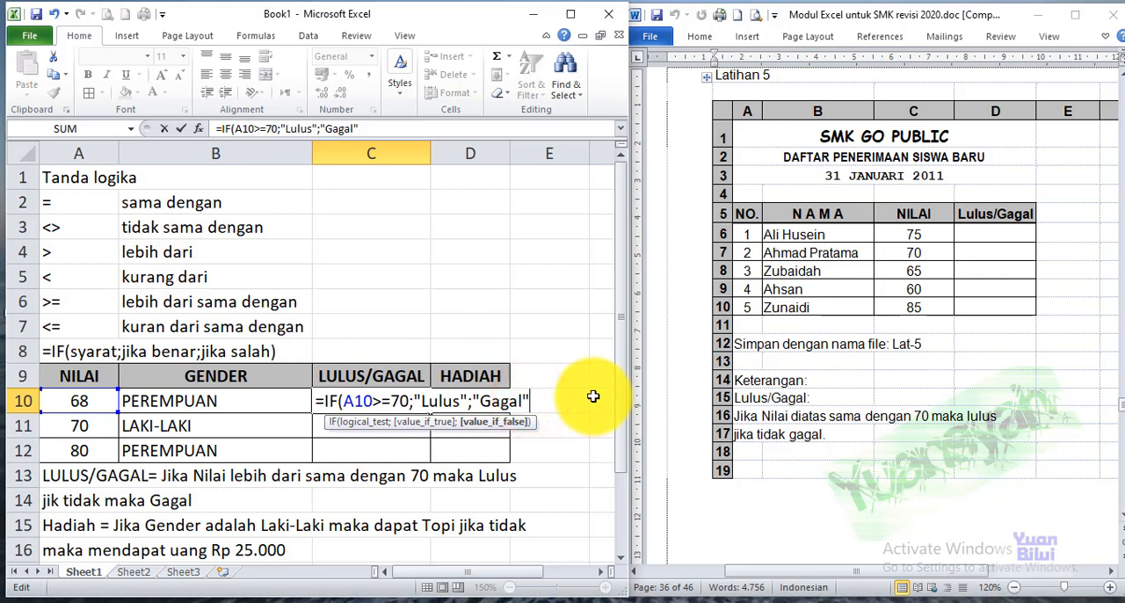
text())
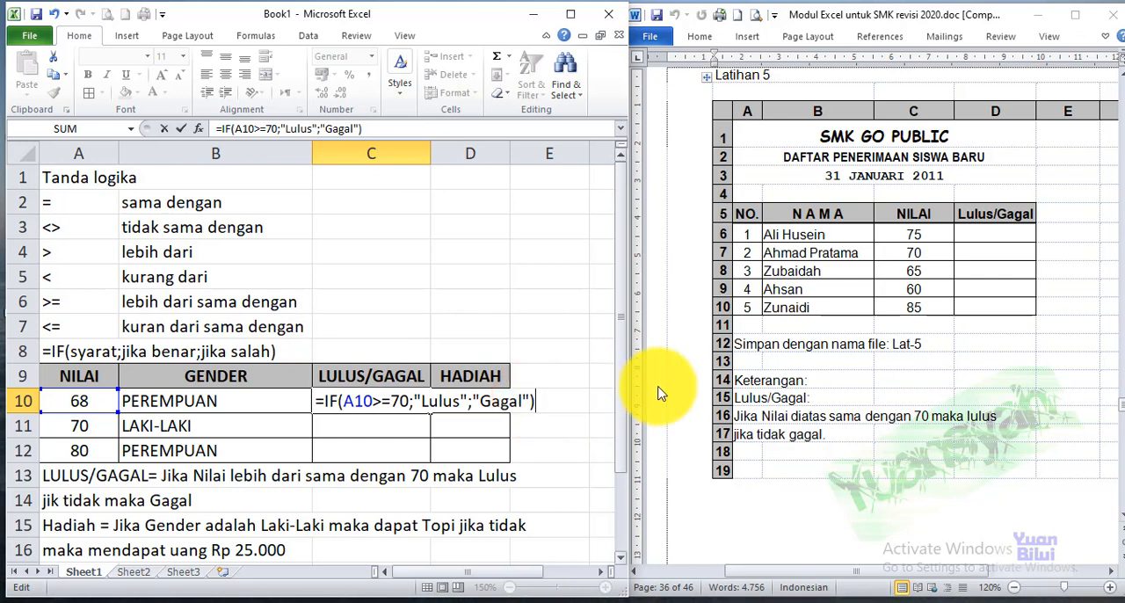
click(347, 400)
drag(347, 400, 420, 477)
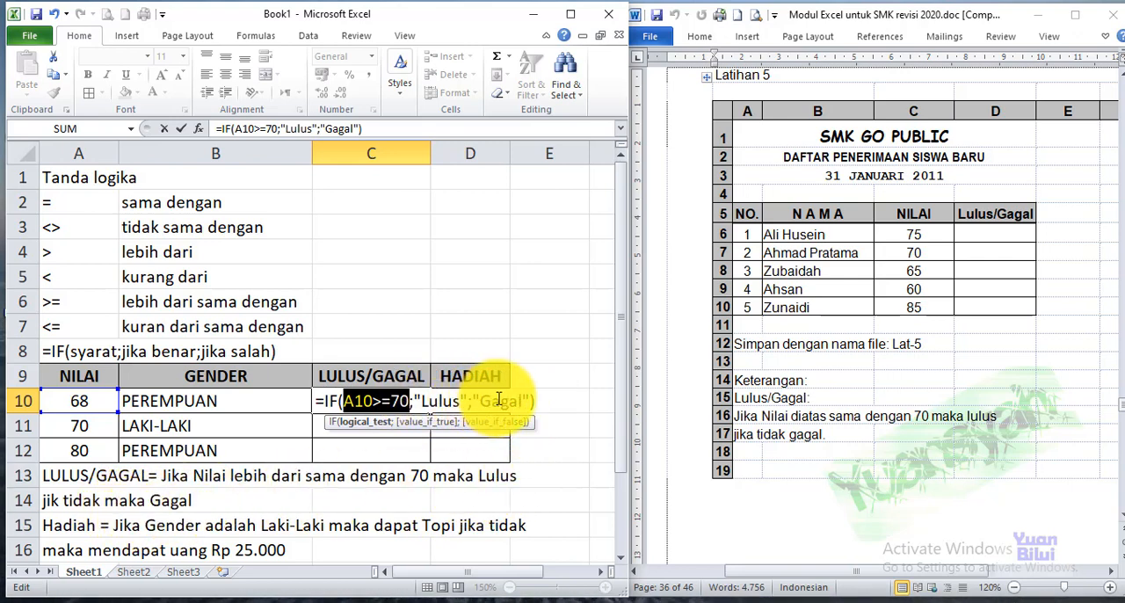
click(546, 402)
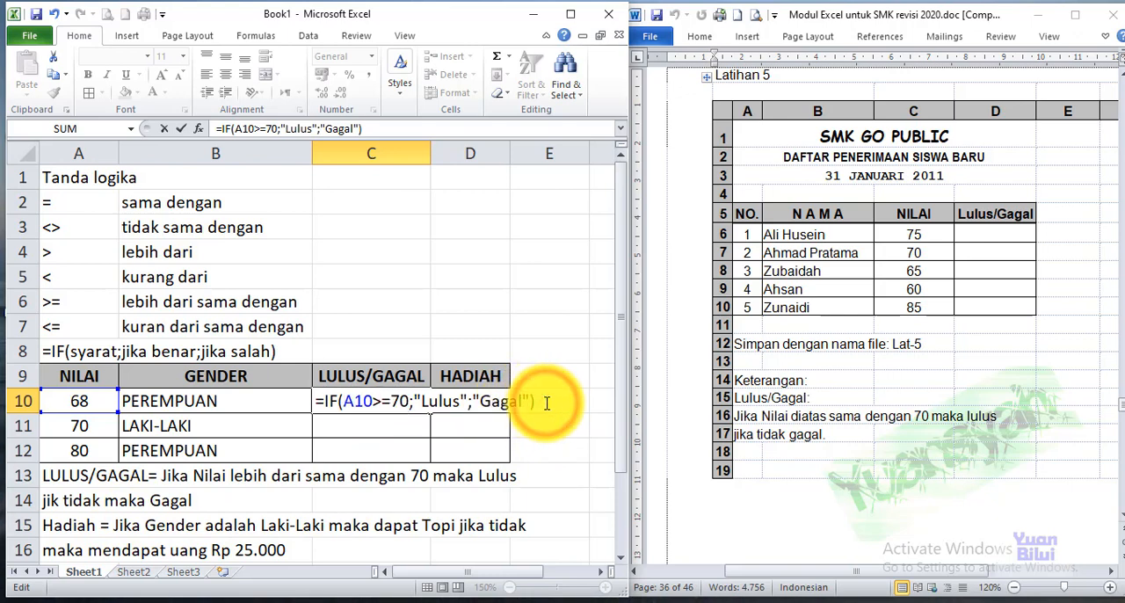
key(Return)
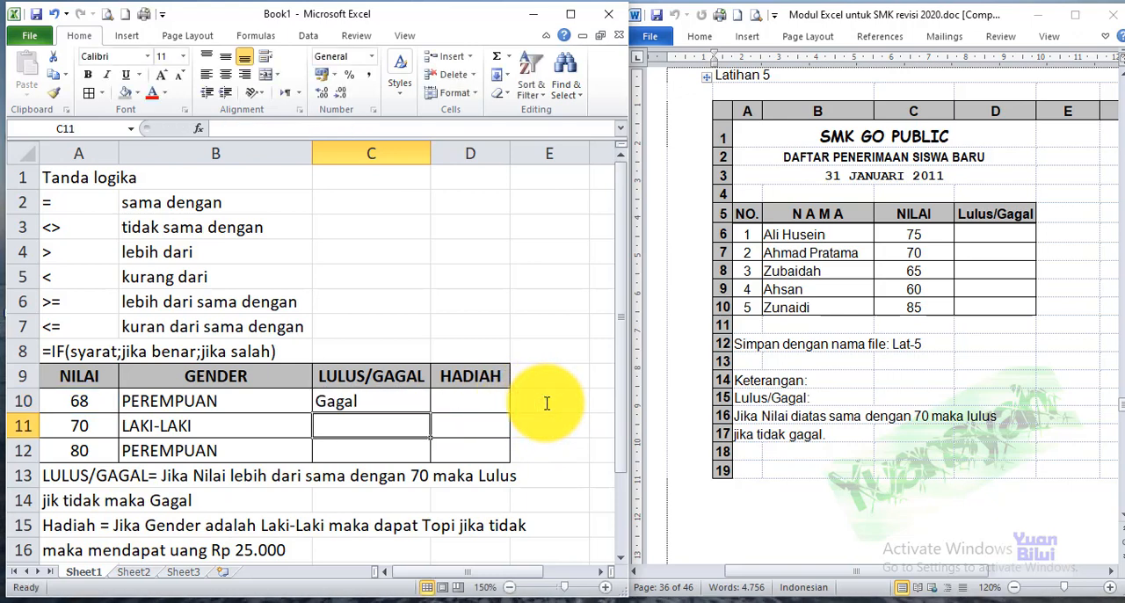
Enter the pass/fail formula =IF(A11>=70;"Lulus";"Gagal") in C11 for the second score
click(371, 402)
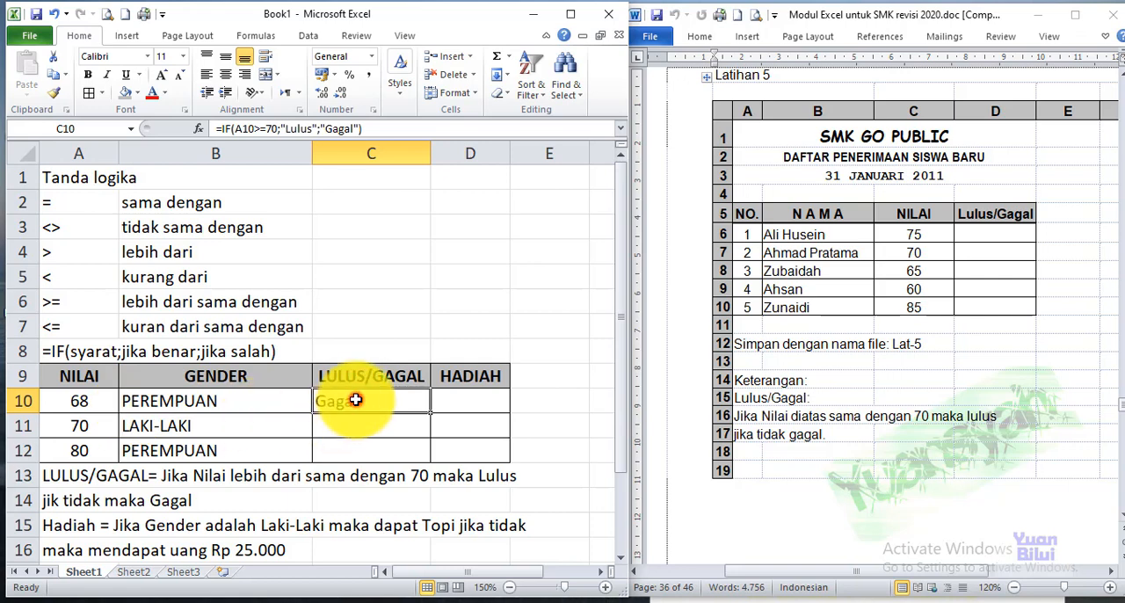
click(348, 428)
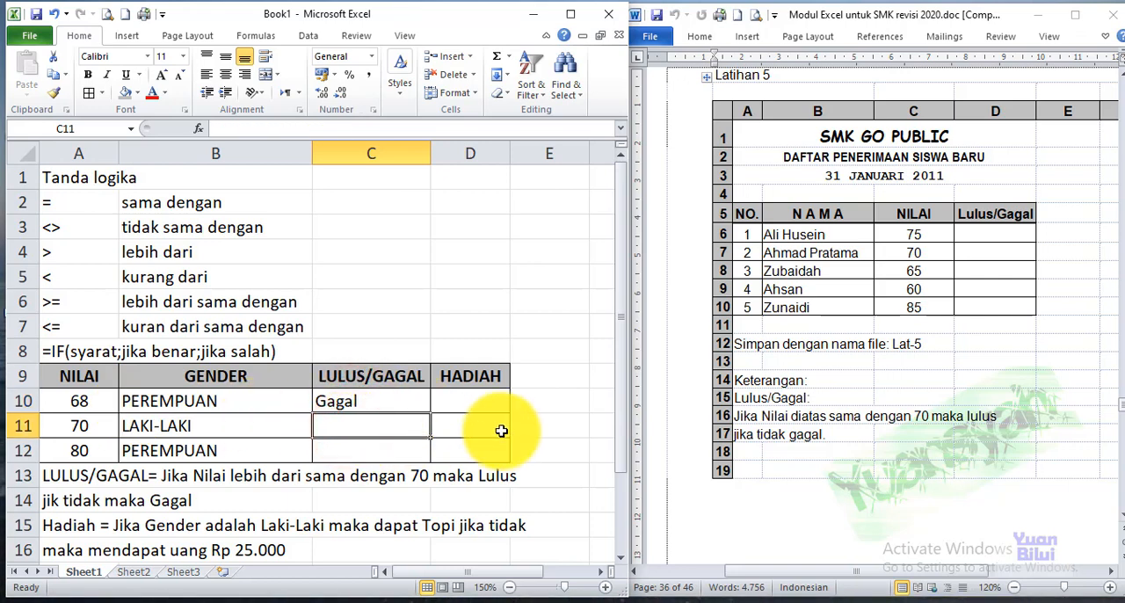
text(=)
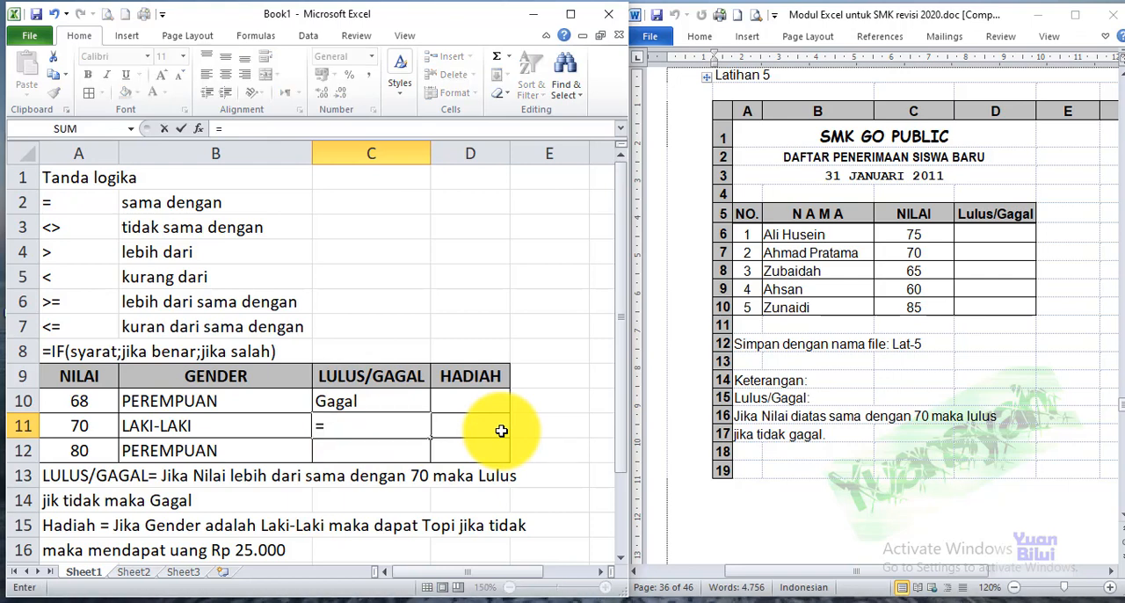
text(IF()
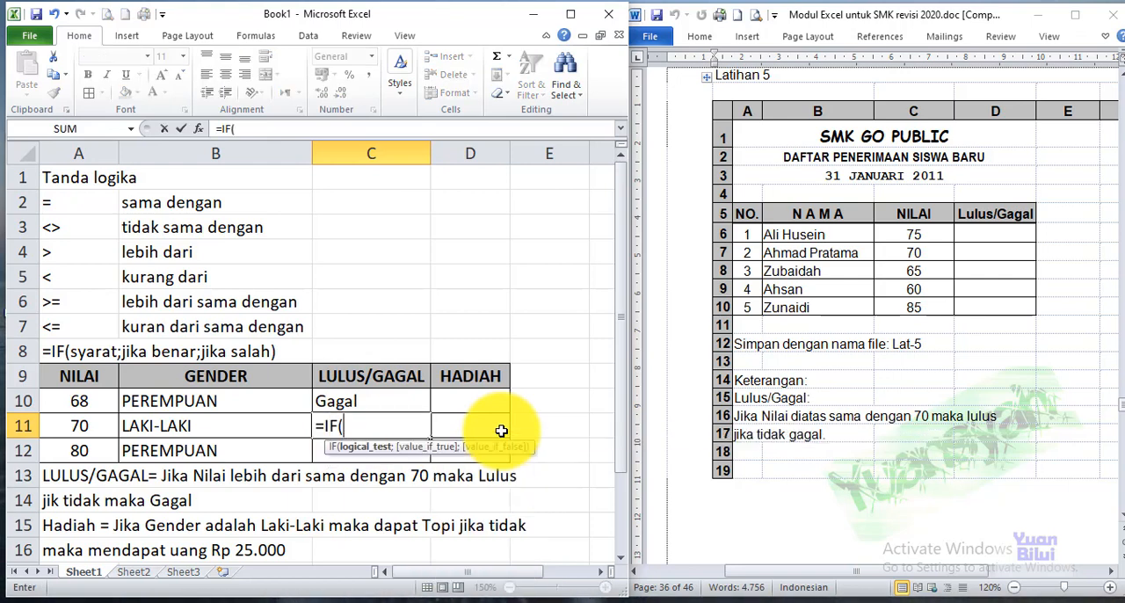
click(74, 425)
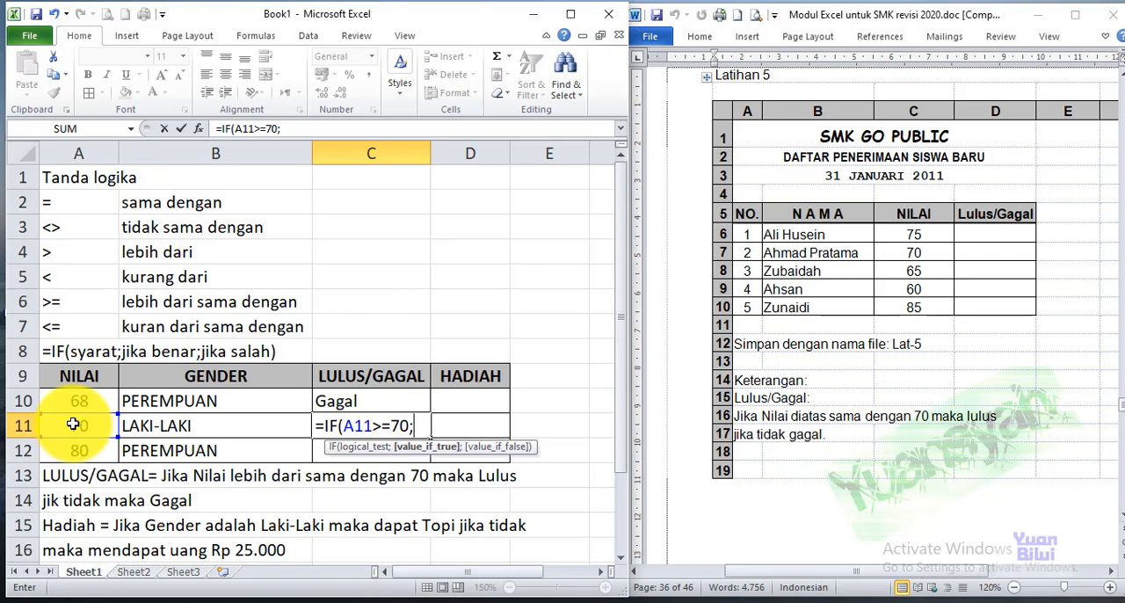
text(>=70;"Lu)
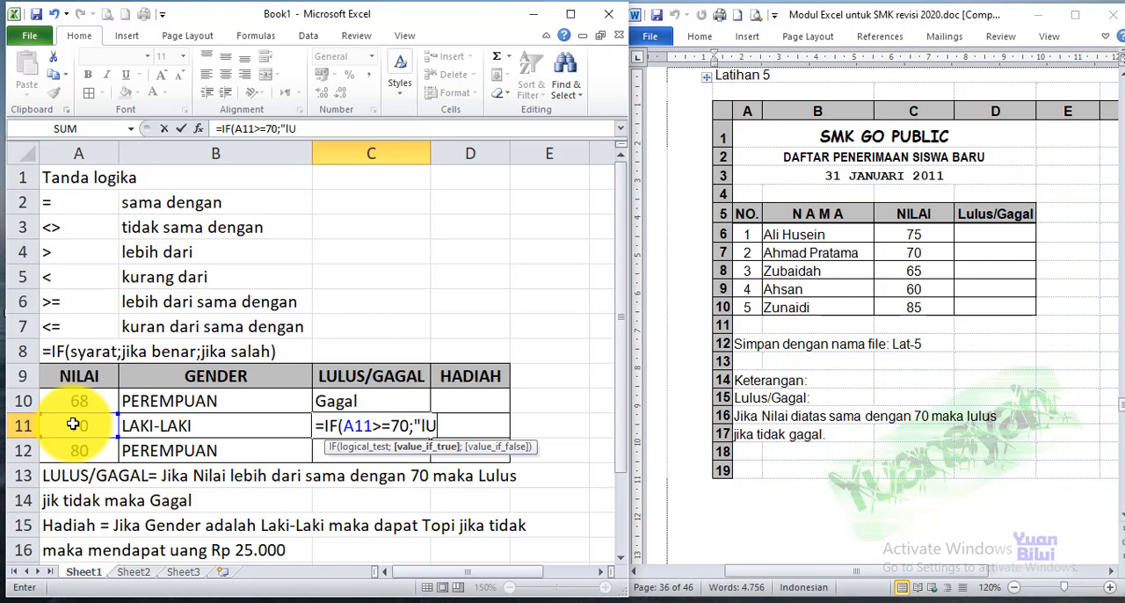
text(lus)
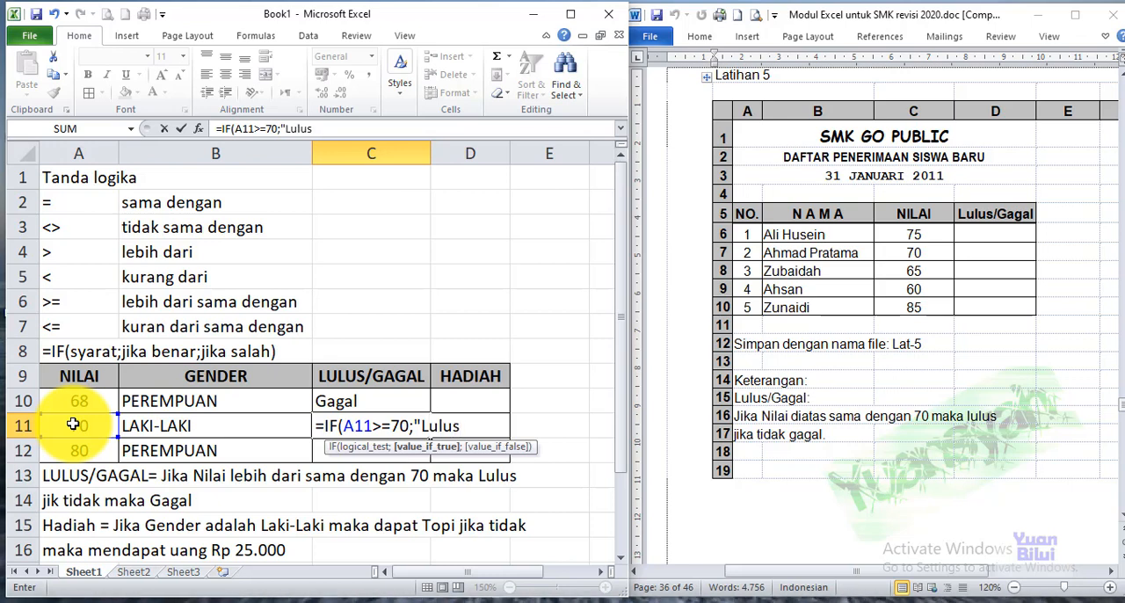
text(";"Gagal")
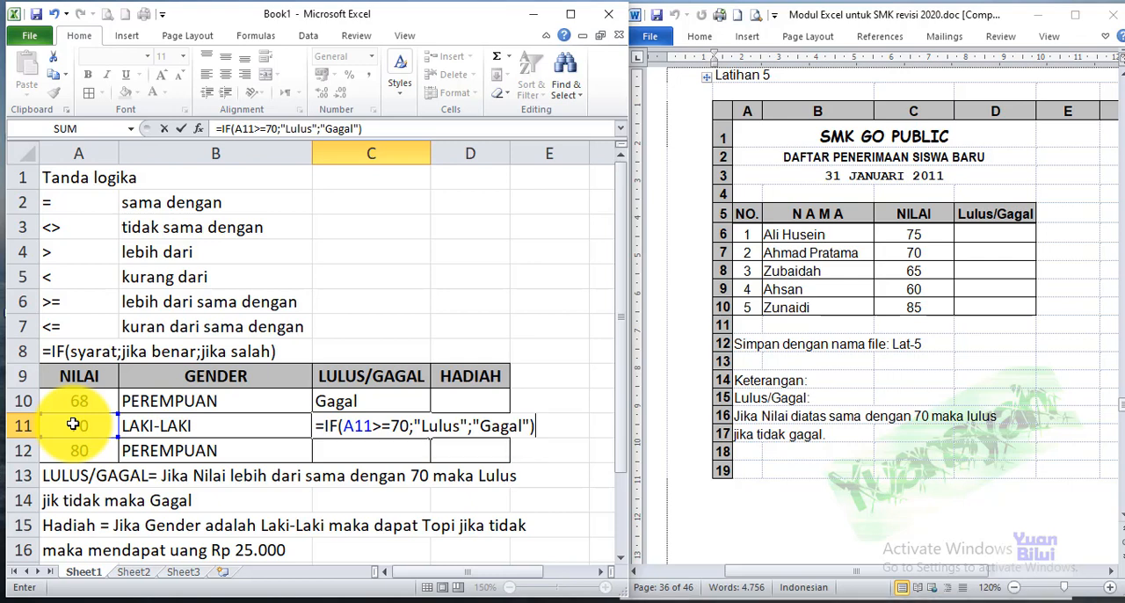
key(Return)
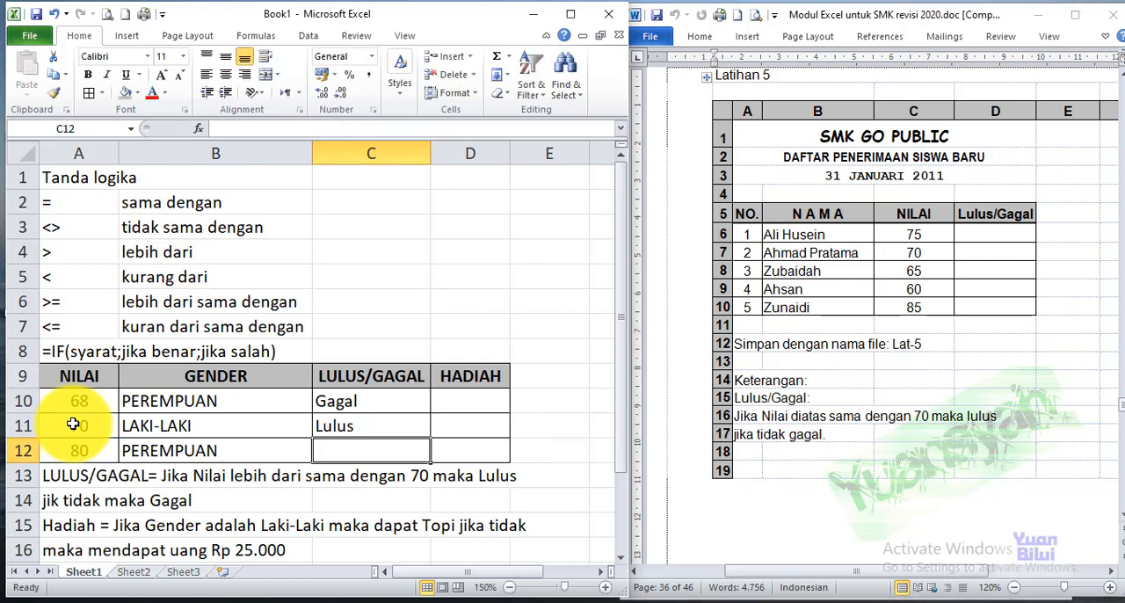
key(Up)
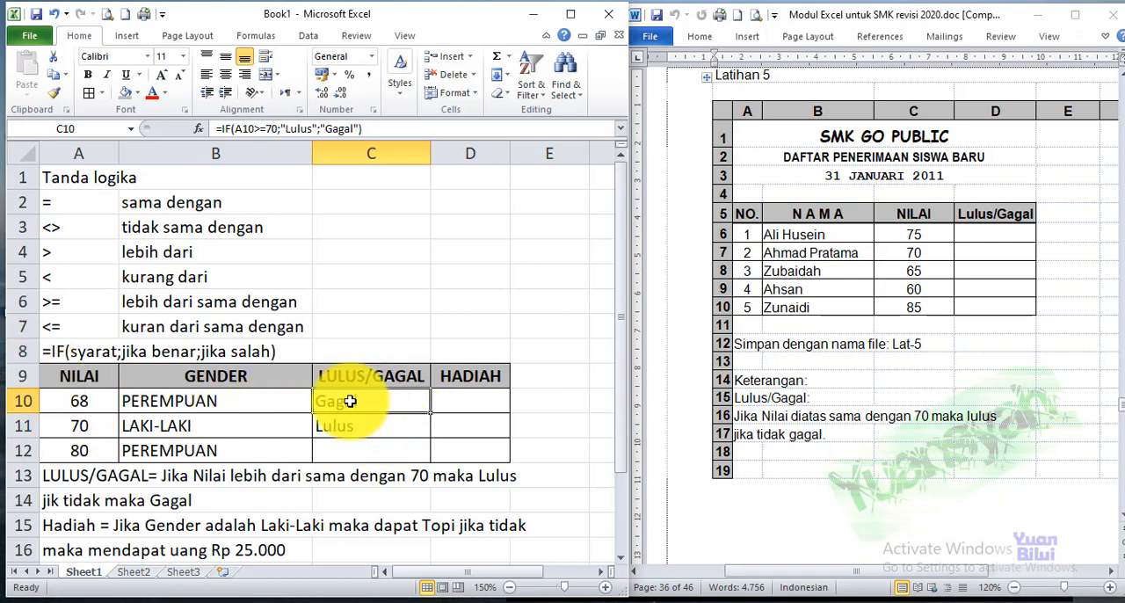
Fill the pass/fail formula from C10 down to C12 and check the row 11 result against its score
drag(430, 413, 424, 457)
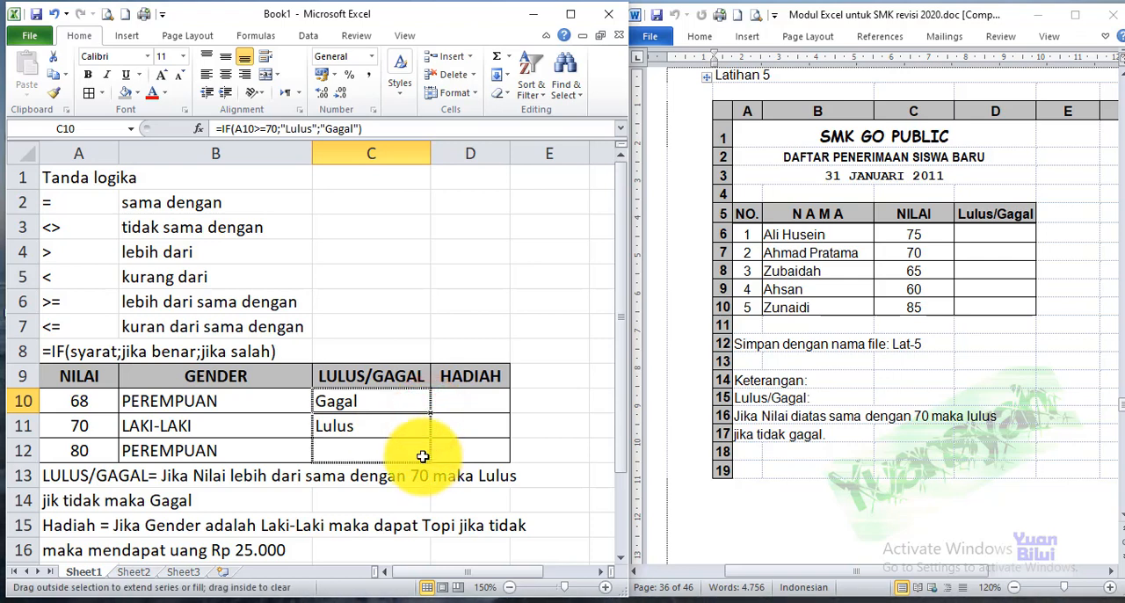
click(365, 427)
click(77, 427)
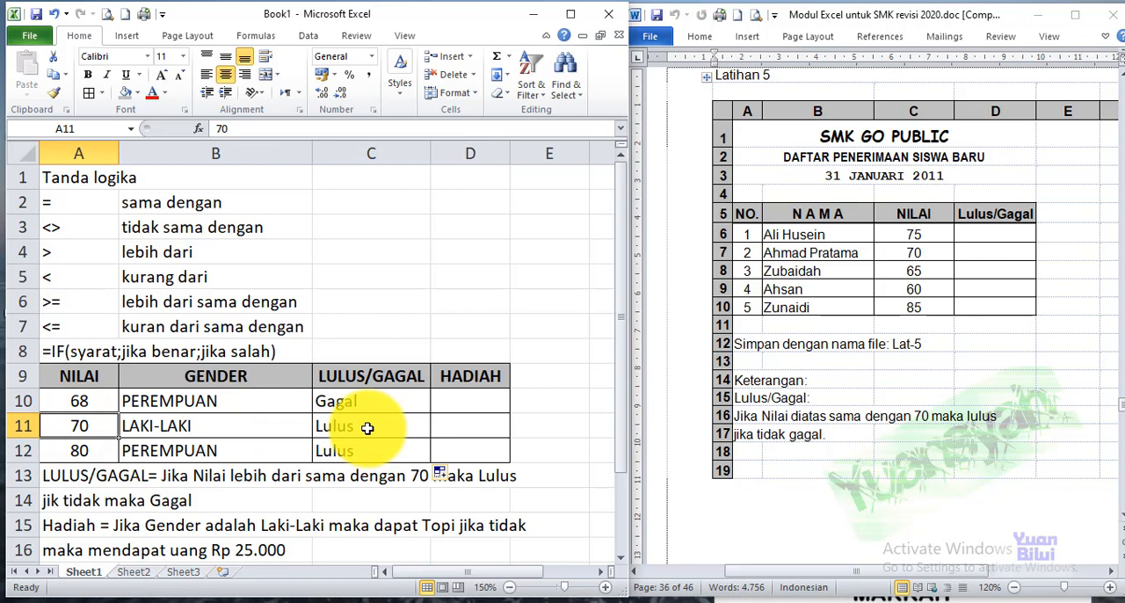
click(75, 427)
Write the condition and true result B10="Laki-laki";"Topi" as plain text in the first HADIAH cell, D10
click(452, 399)
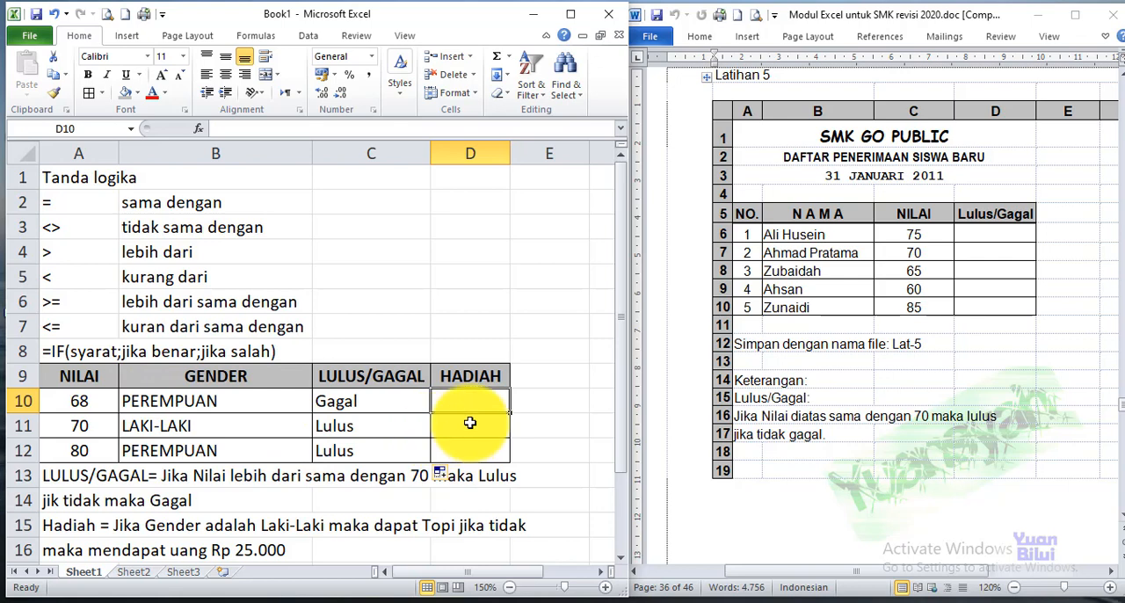
text(B10)
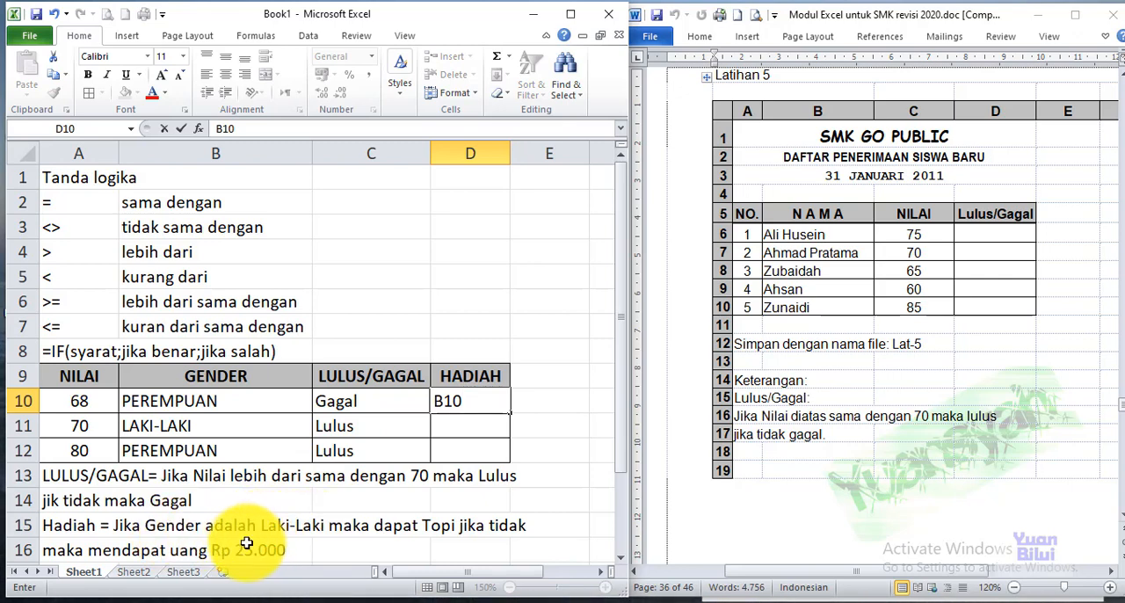
text(="Laki-laki";"To)
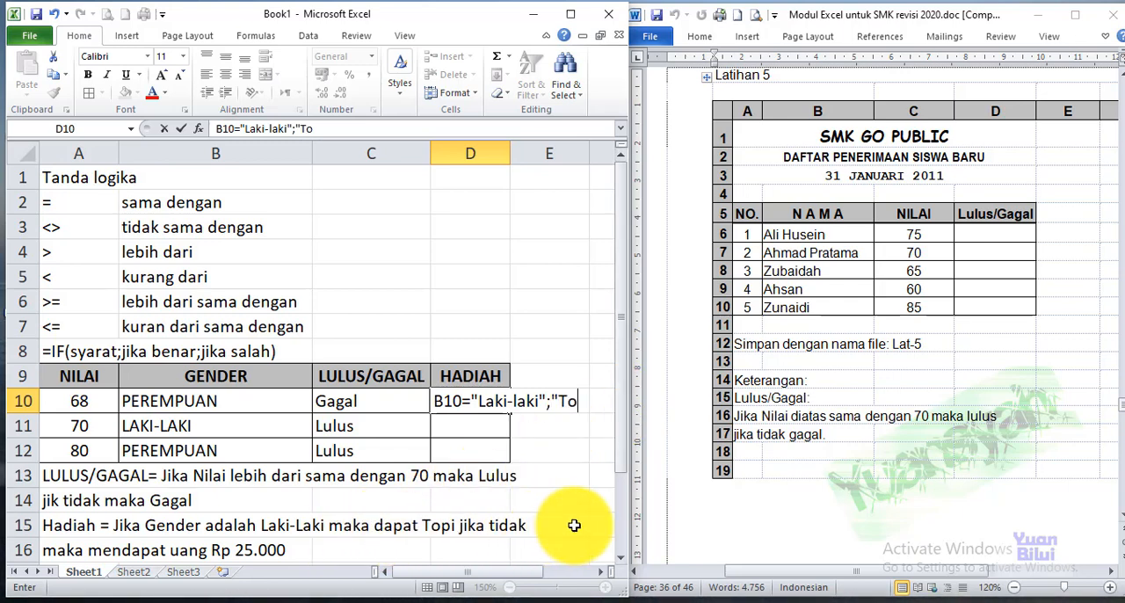
text(i)
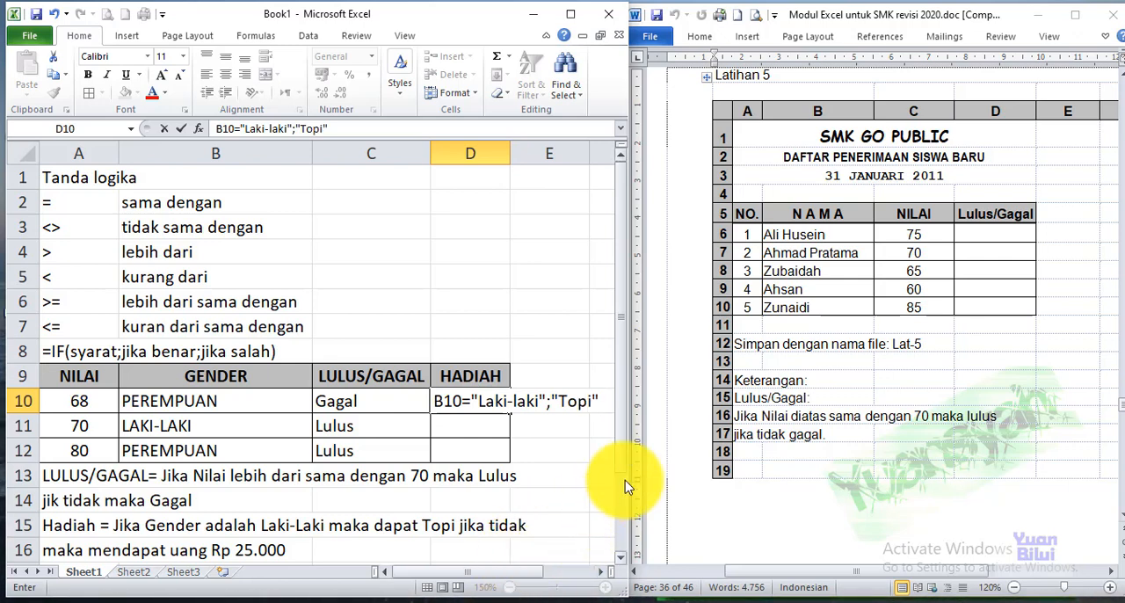
Widen the workbook window and append ;25000 as the false result to the text in D10
drag(631, 481, 817, 479)
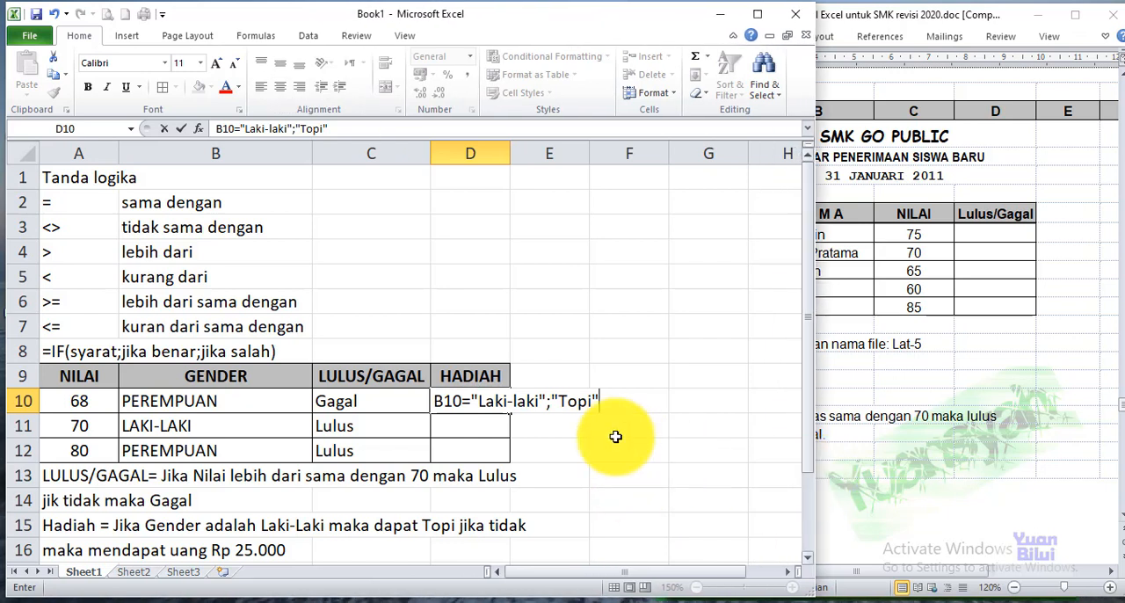
click(605, 401)
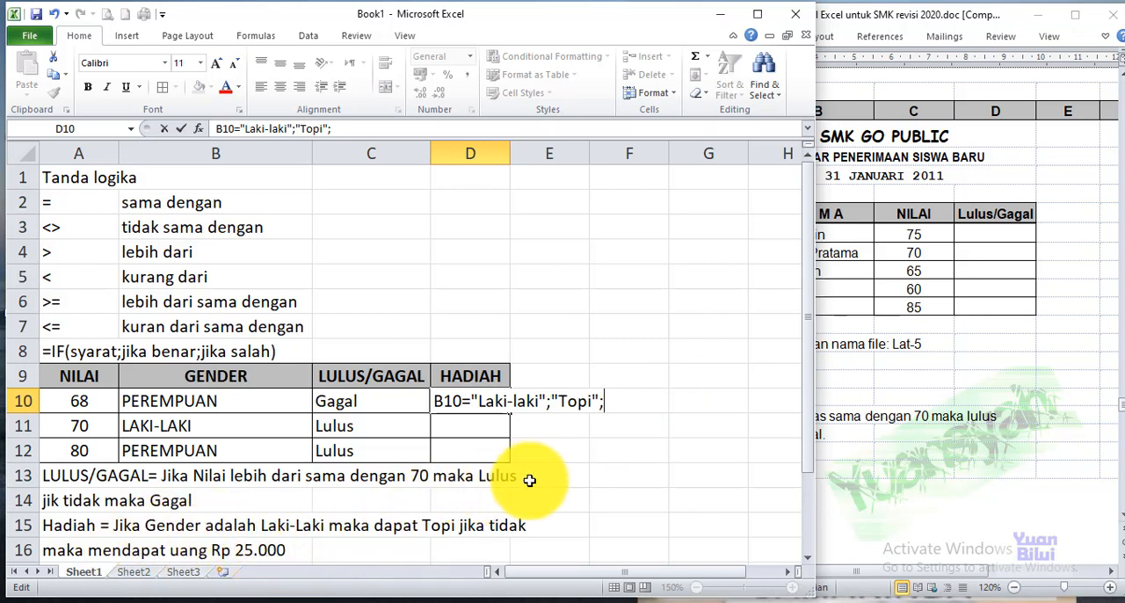
text(25)
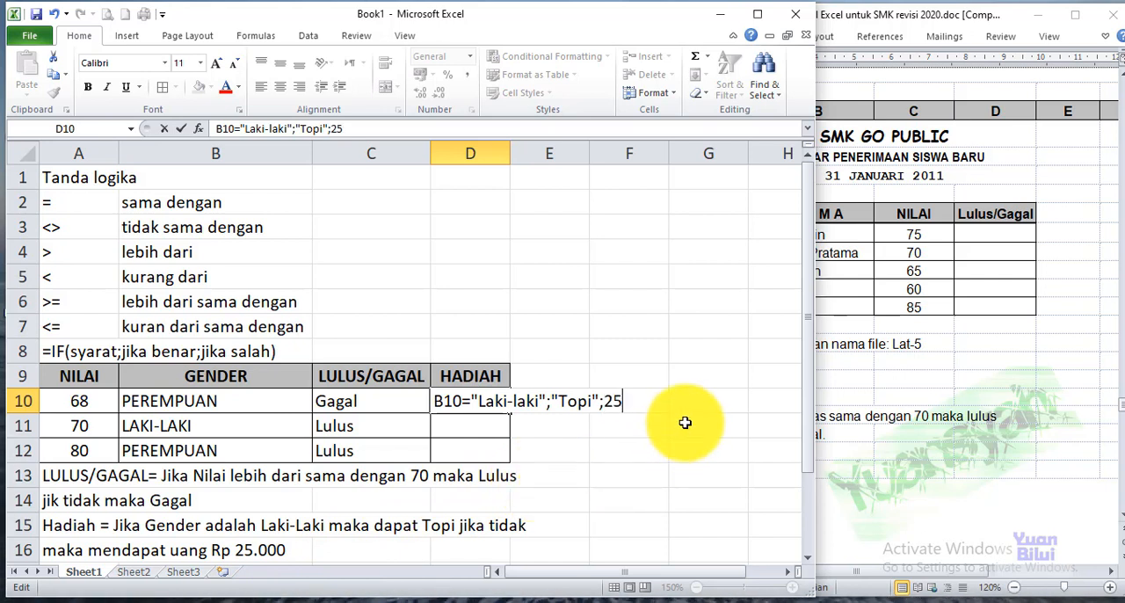
text(000)
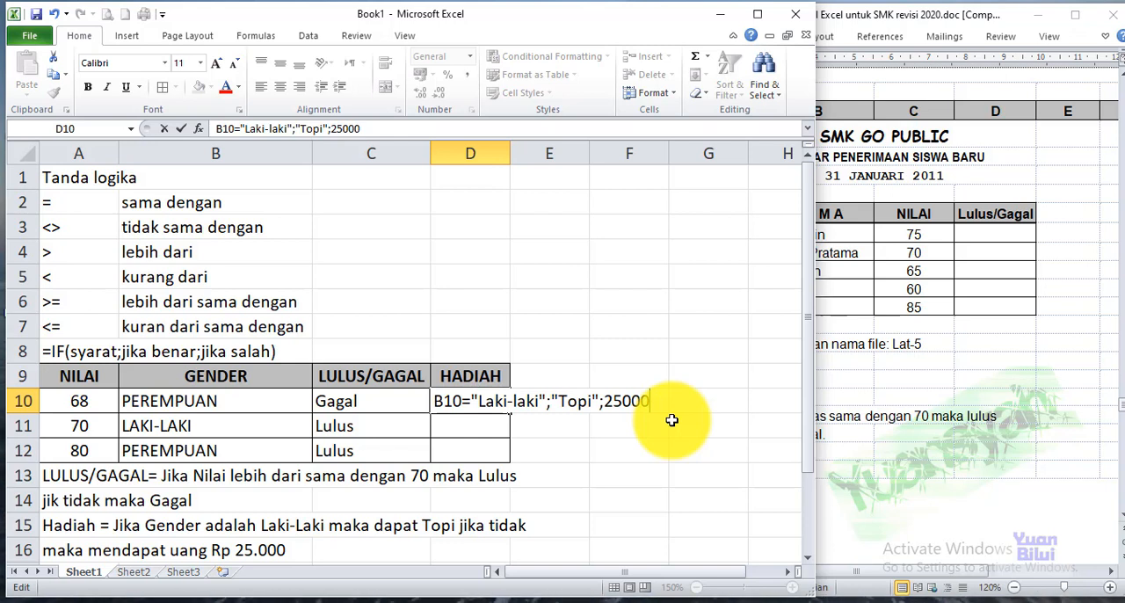
Review the condition, the true result and the false result in D10 and commit the cell
drag(434, 401, 612, 401)
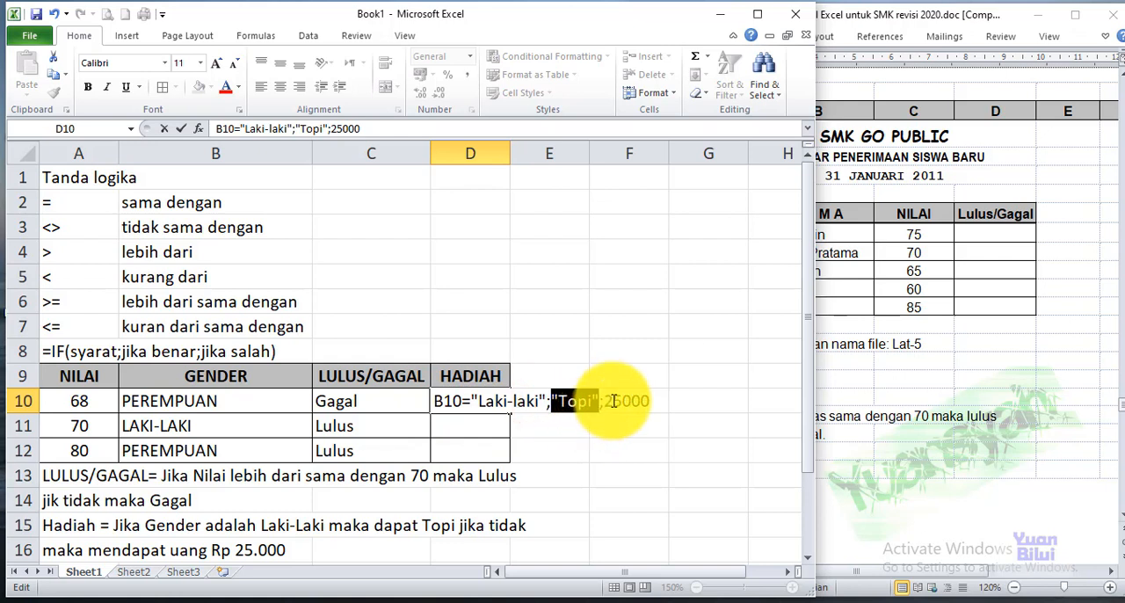
double_click(638, 401)
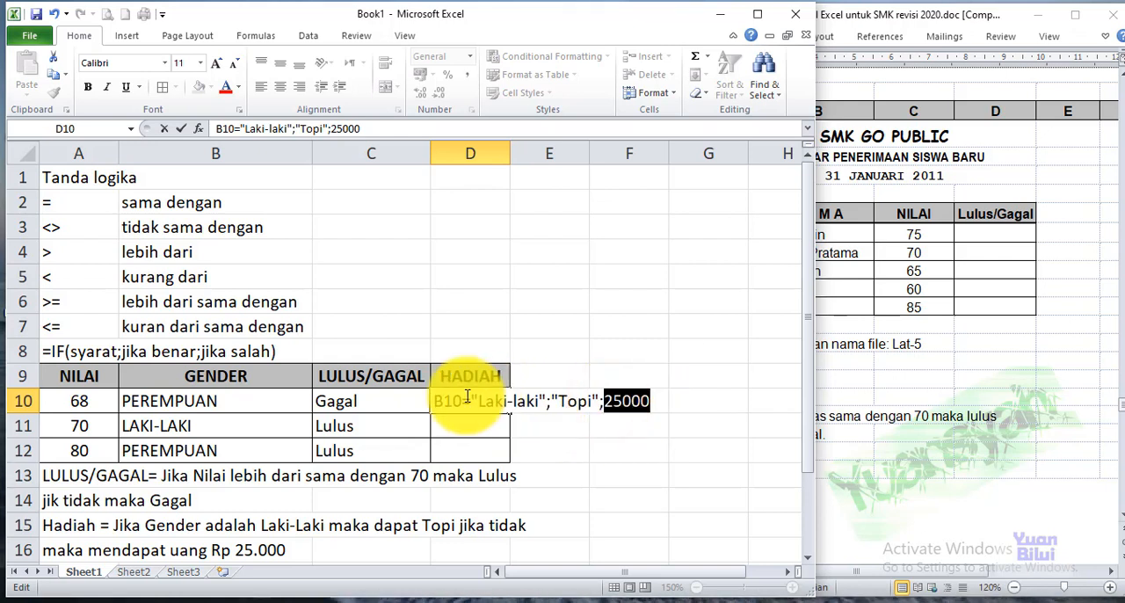
click(598, 412)
click(619, 400)
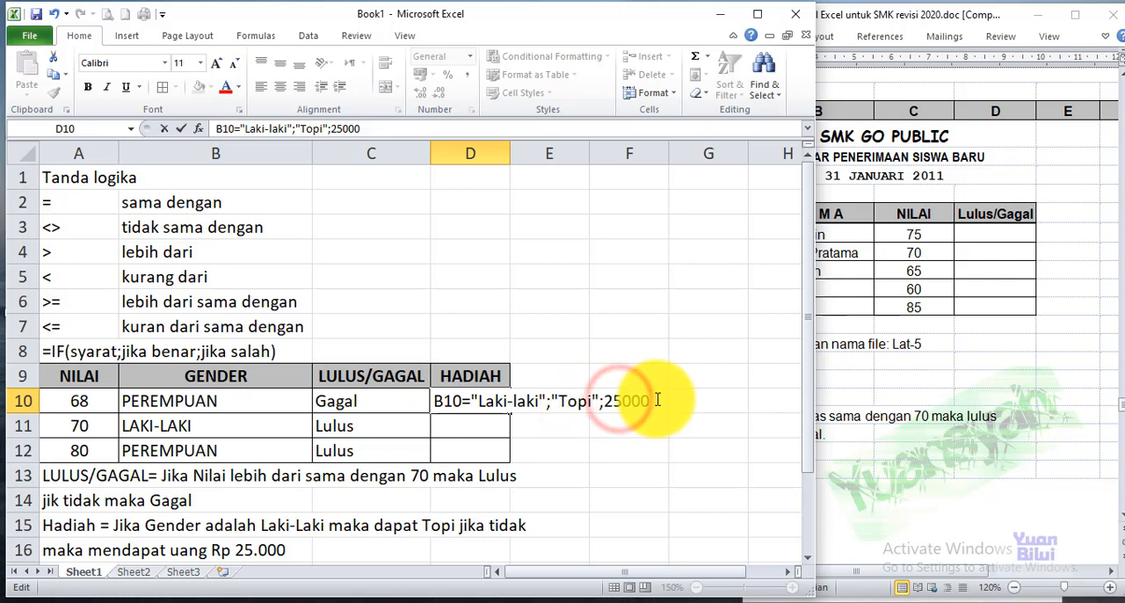
click(660, 397)
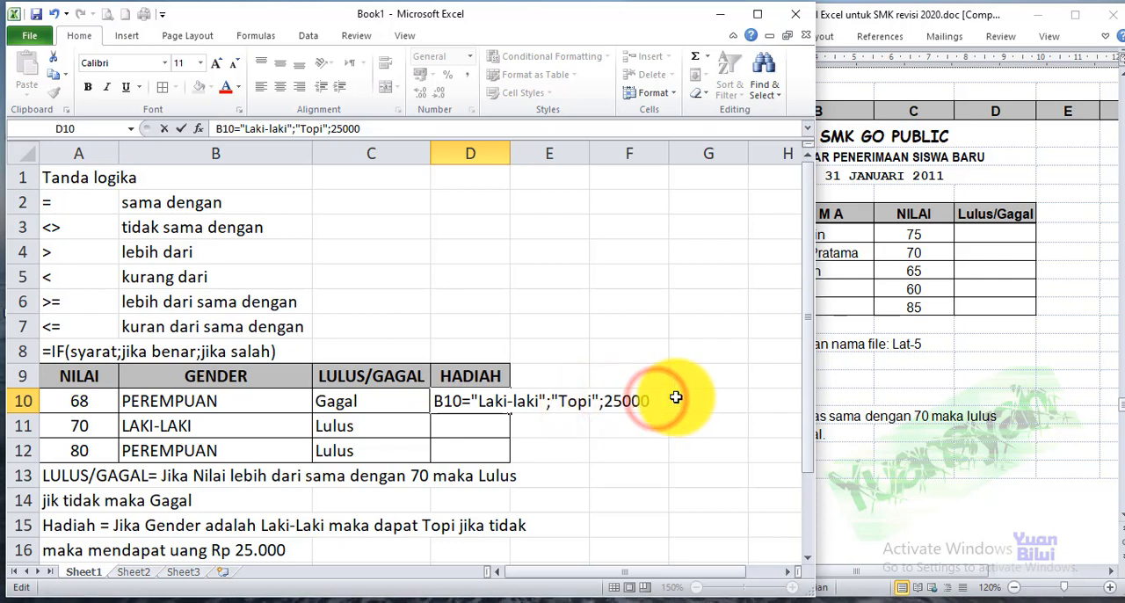
key(Return)
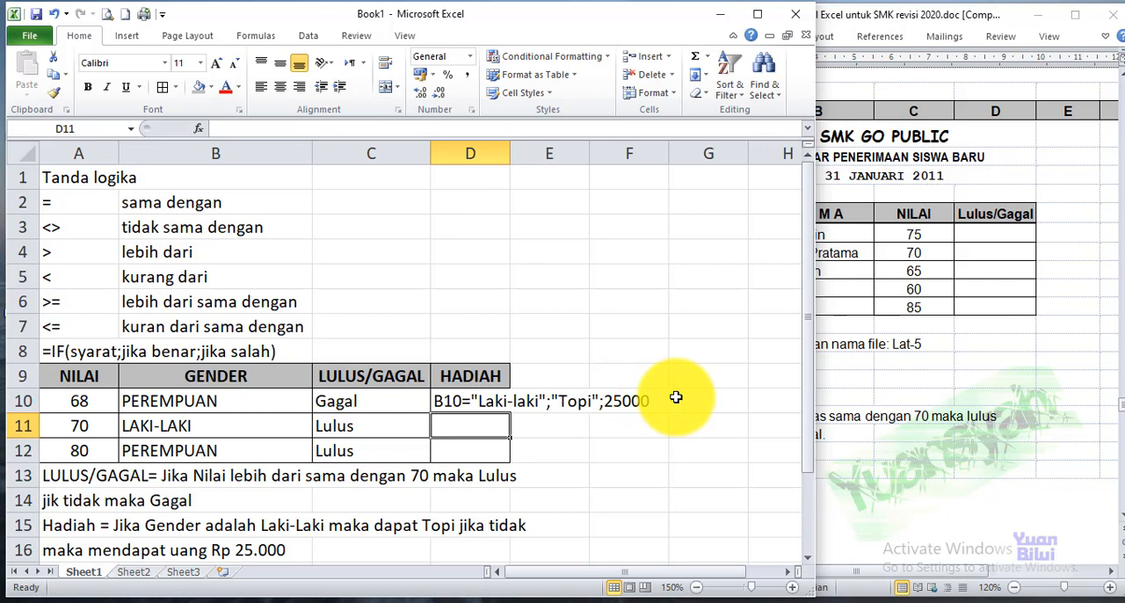
Insert =IF( in front of the arguments in D10 and complete the gift formula
click(439, 400)
double_click(437, 400)
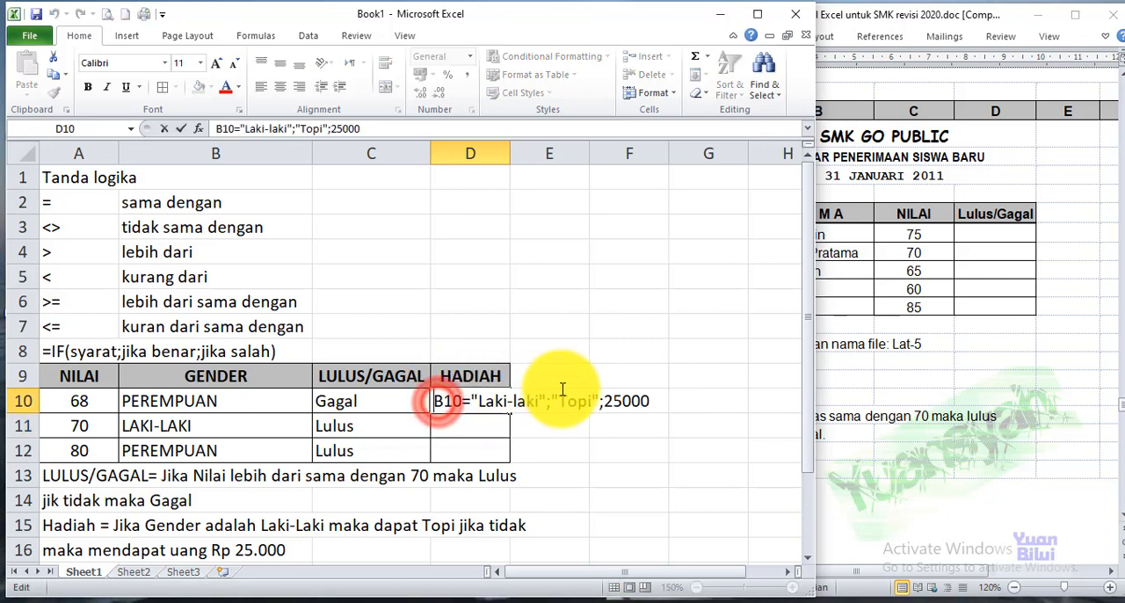
text(=)
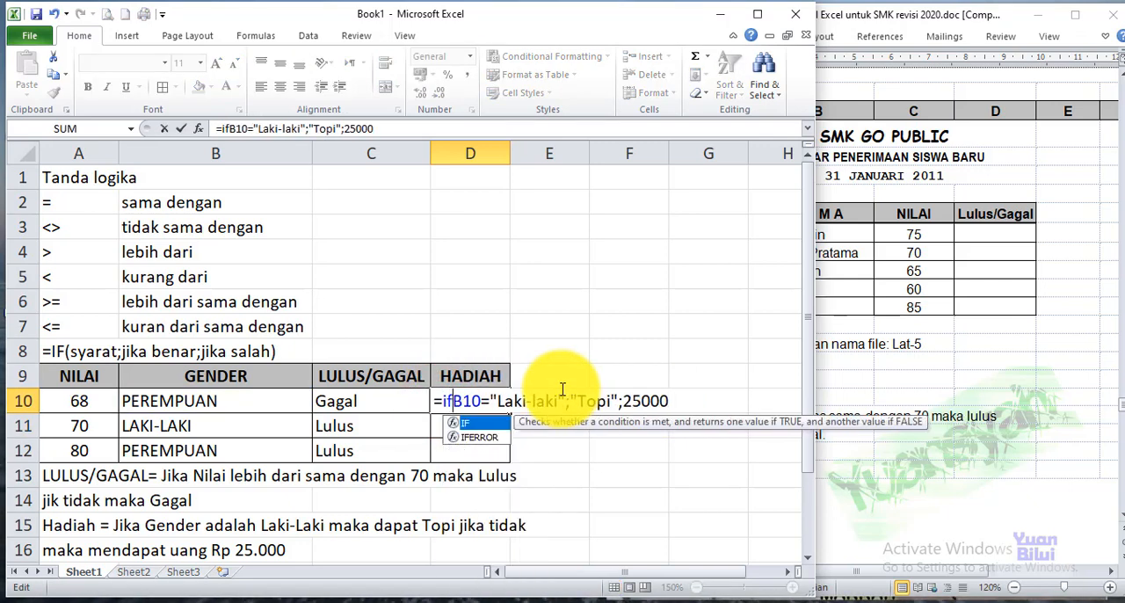
text(IF)
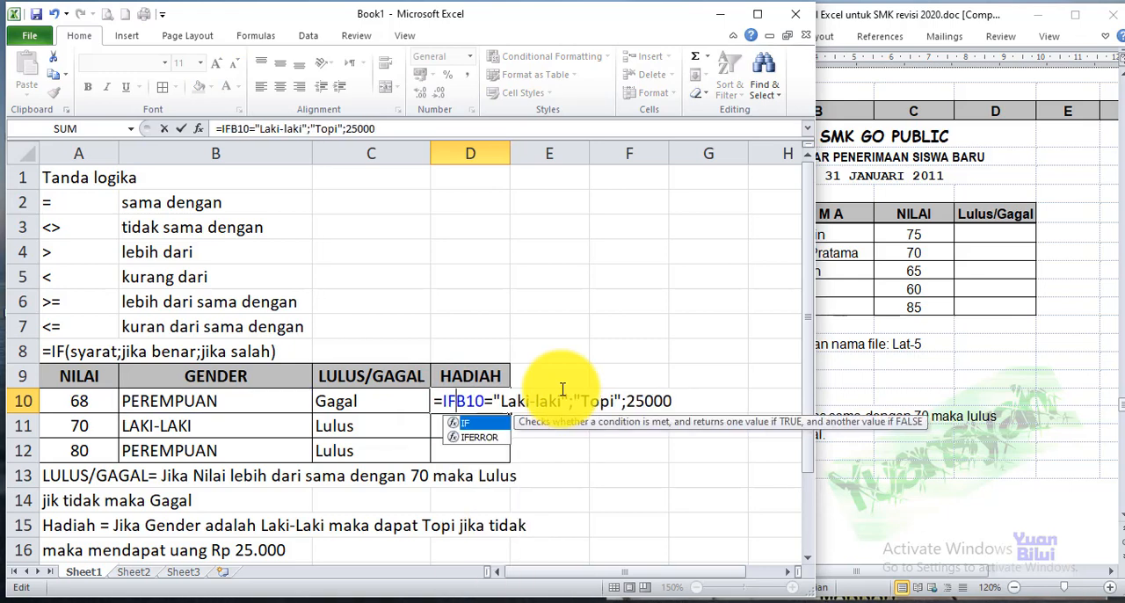
text(()
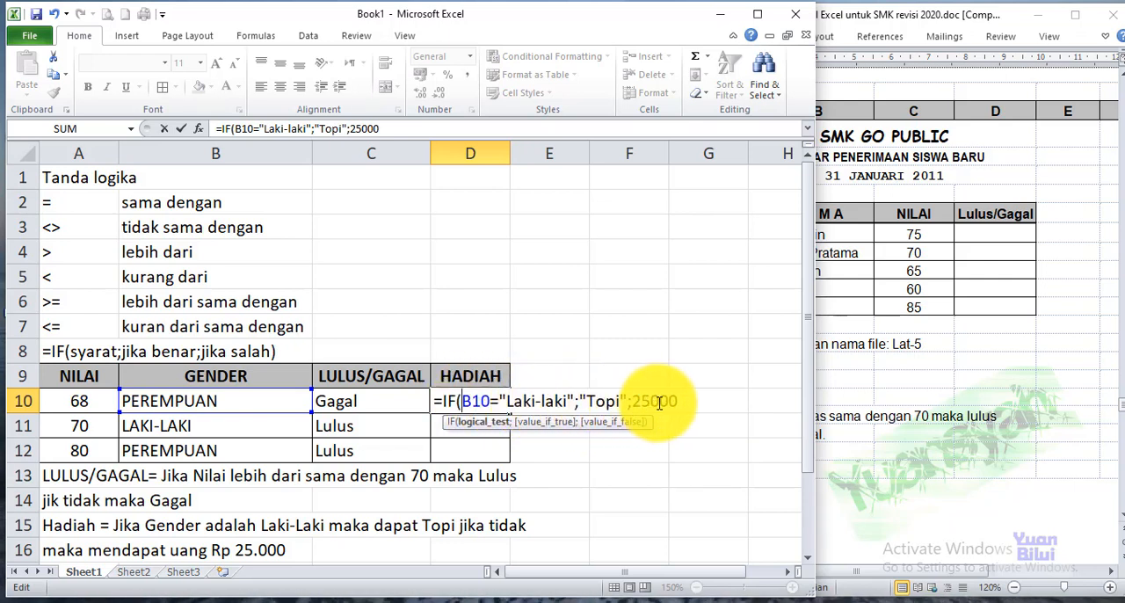
click(687, 400)
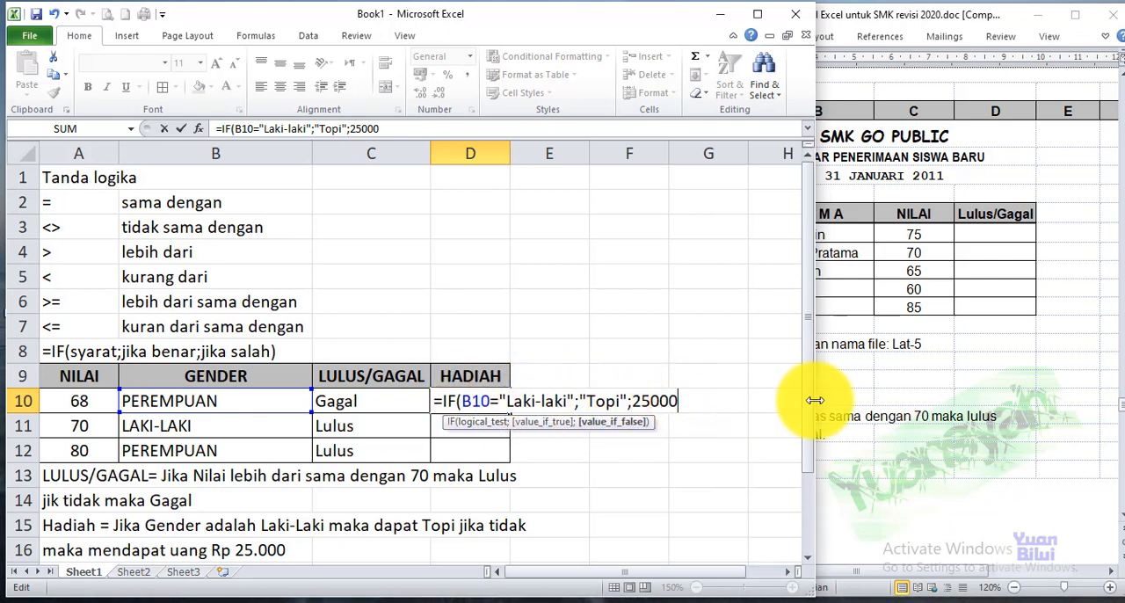
key(Return)
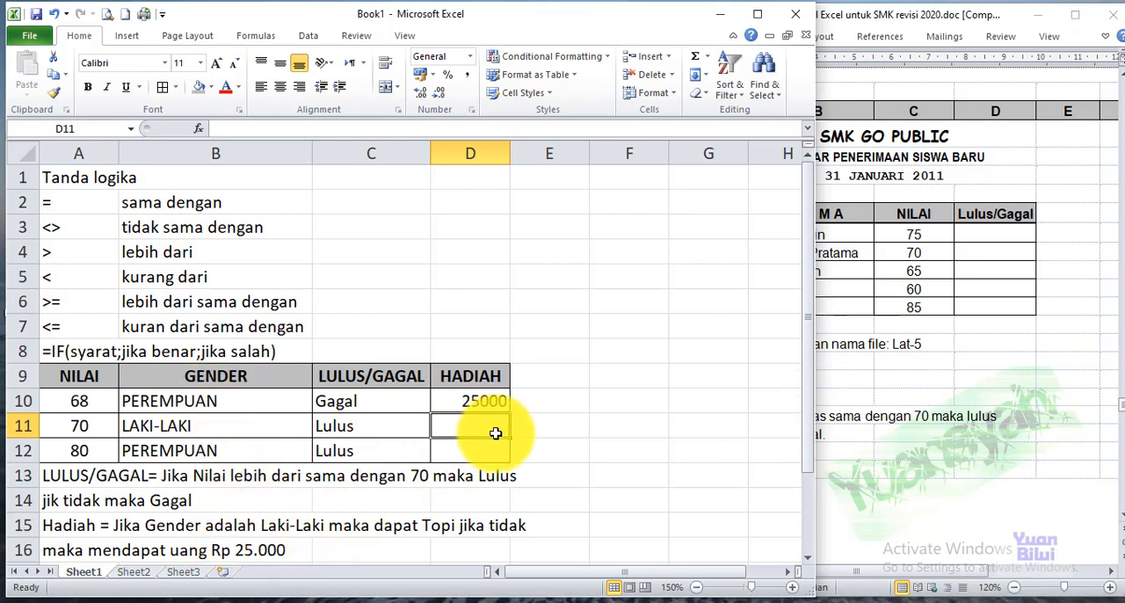
Enter the formula =IF(B11="Laki-laki";25000) in D11 for the second row's gift
text(=I)
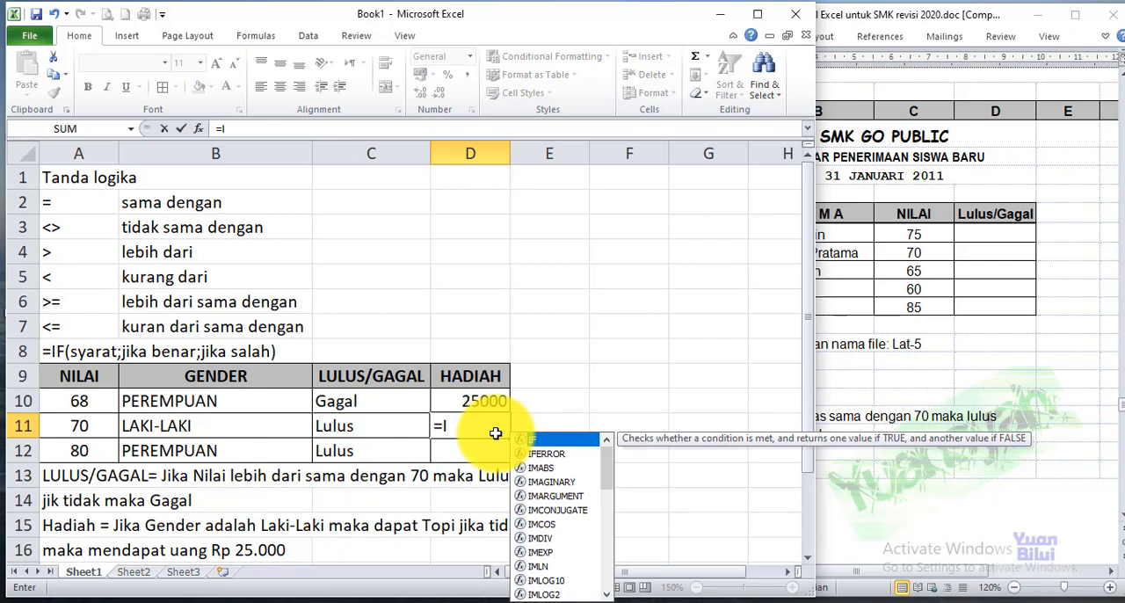
text(F()
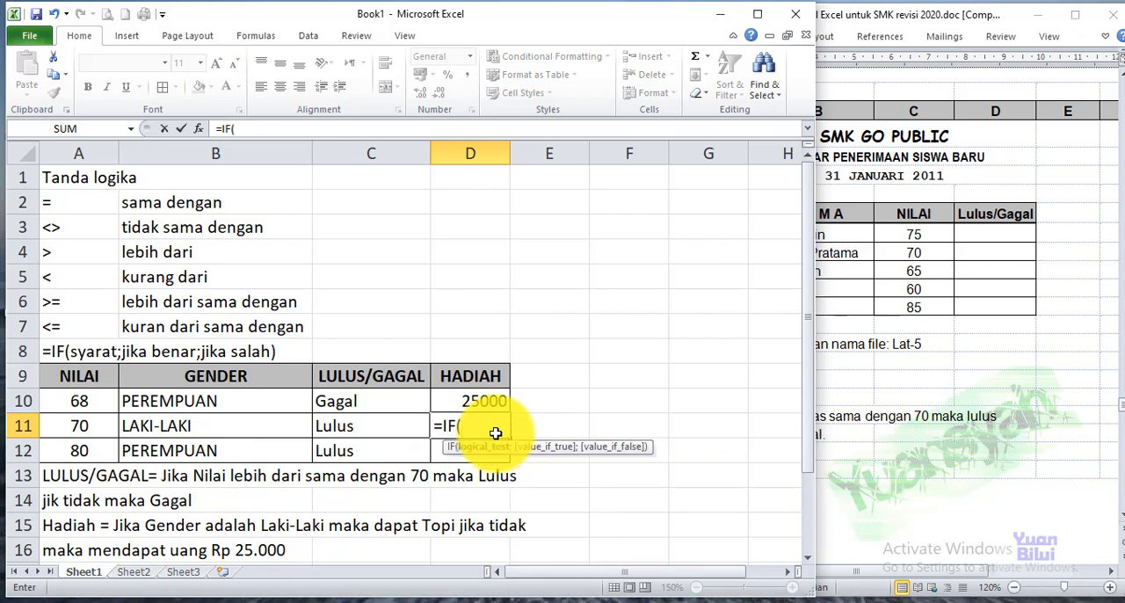
click(175, 424)
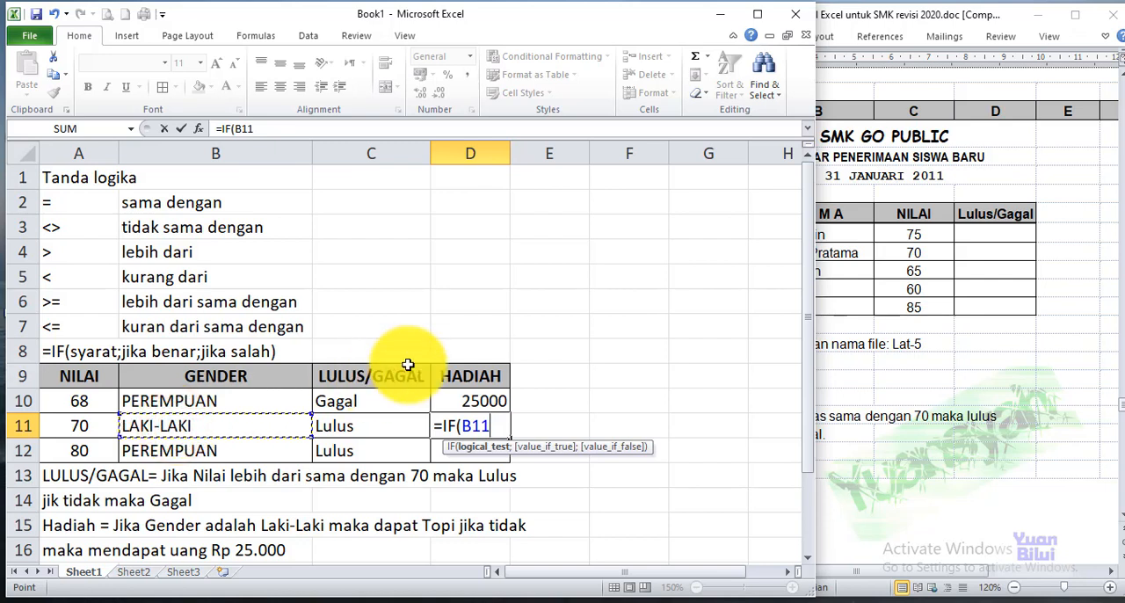
text(="Laki-laki)
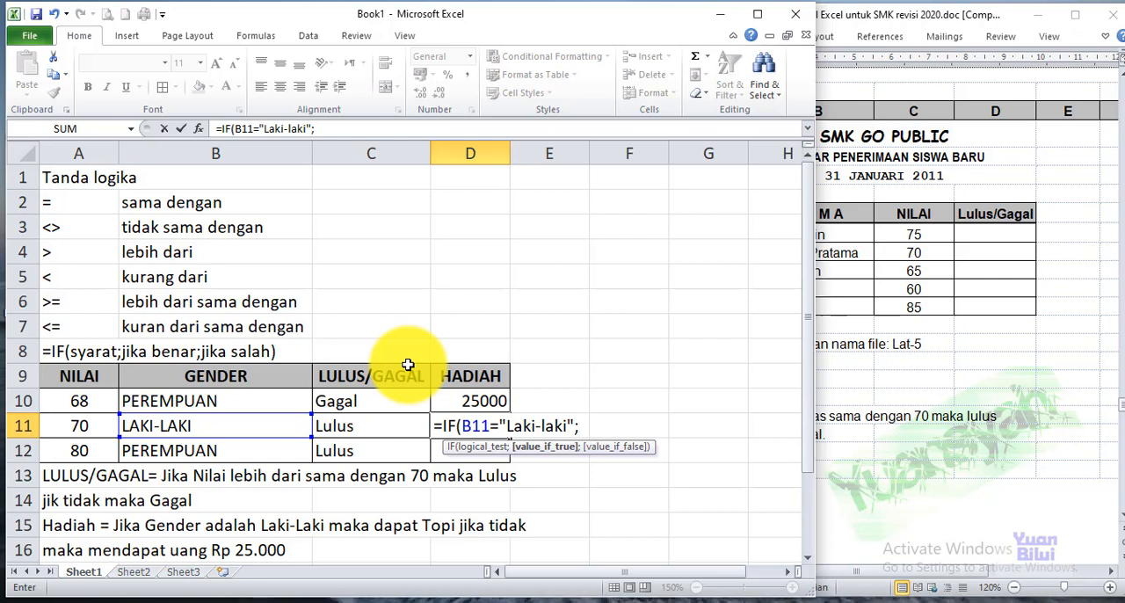
text(25)
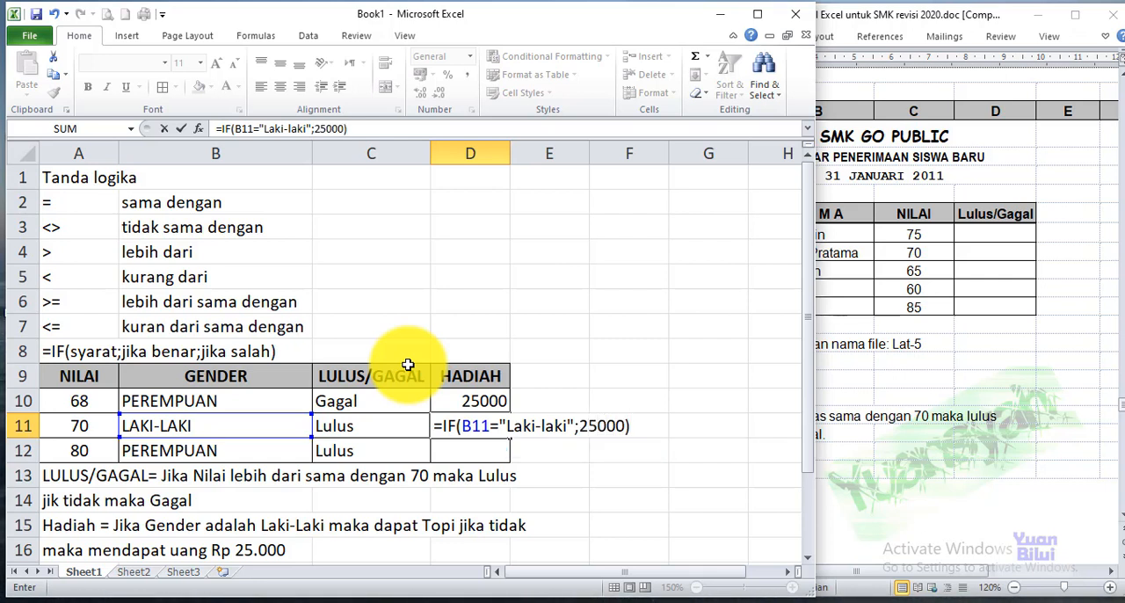
text(000))
key(Return)
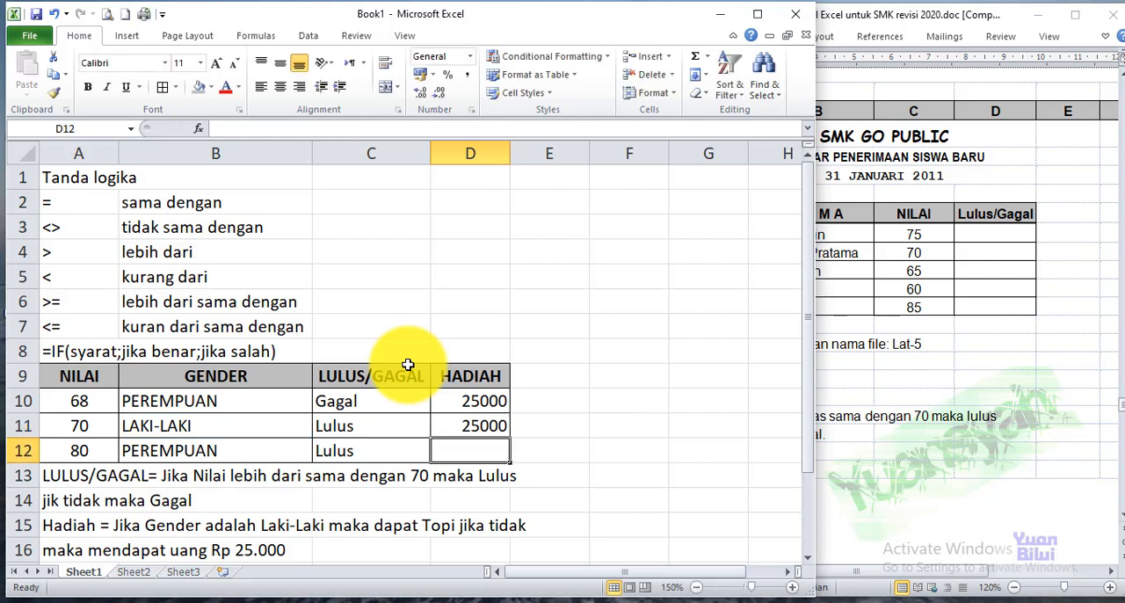
Insert "Topi"; before 25000 in the D11 formula to make it =IF(B11="Laki-laki";"Topi";25000)
click(457, 422)
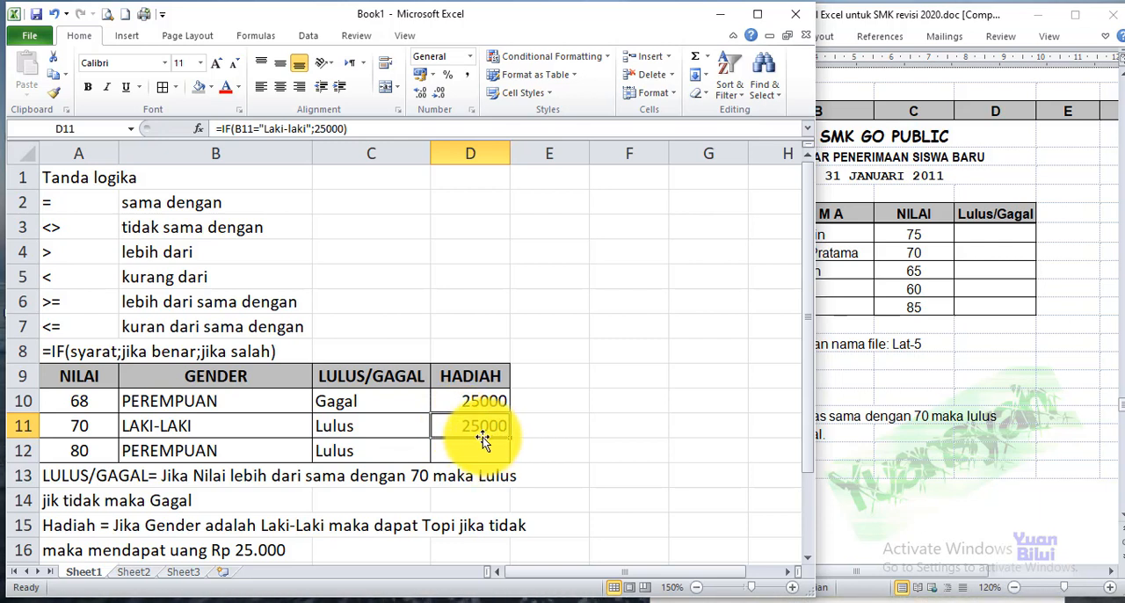
double_click(482, 437)
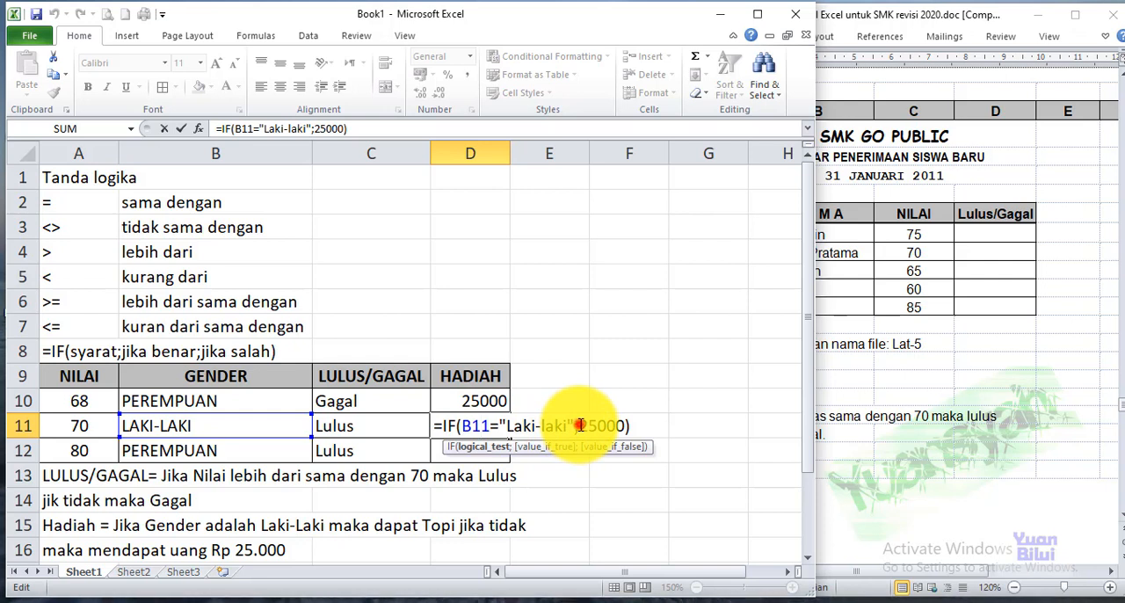
click(580, 425)
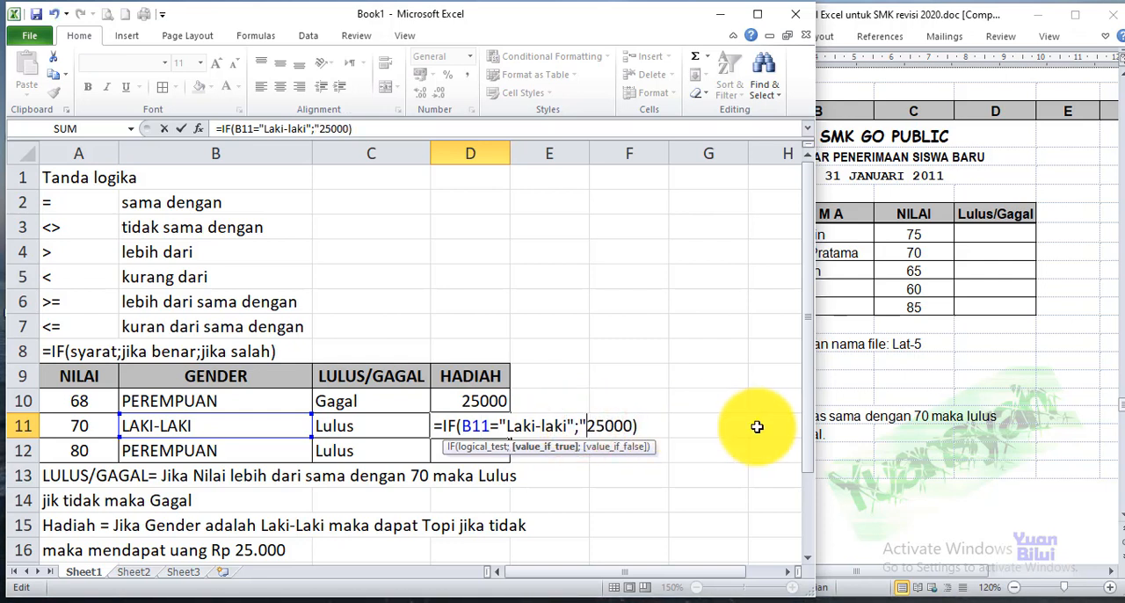
text("t)
key(BackSpace)
text(Topi)
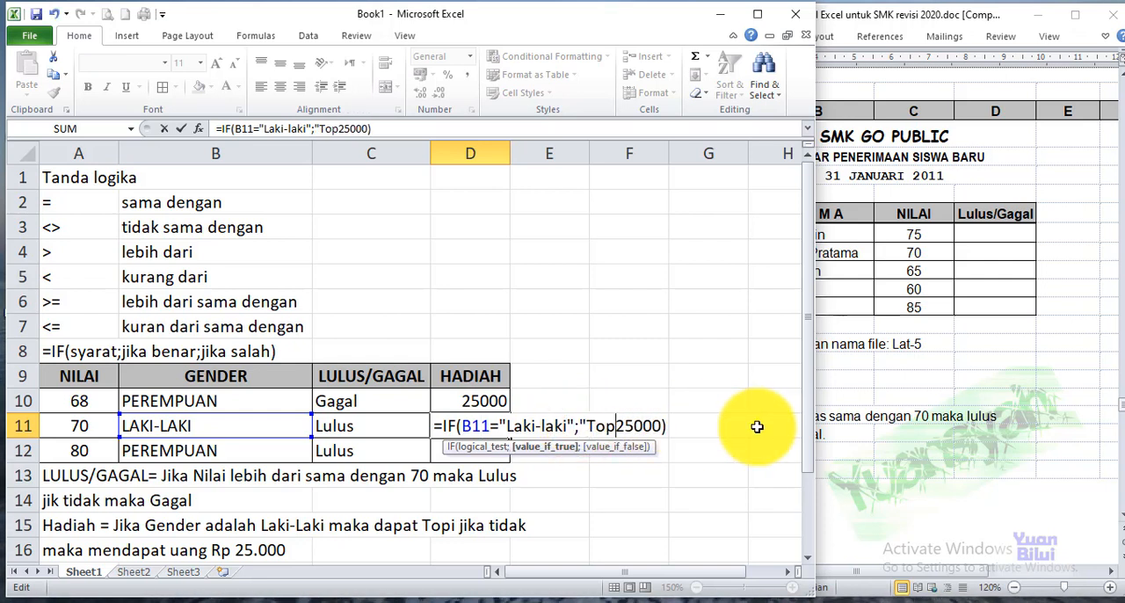
text(";)
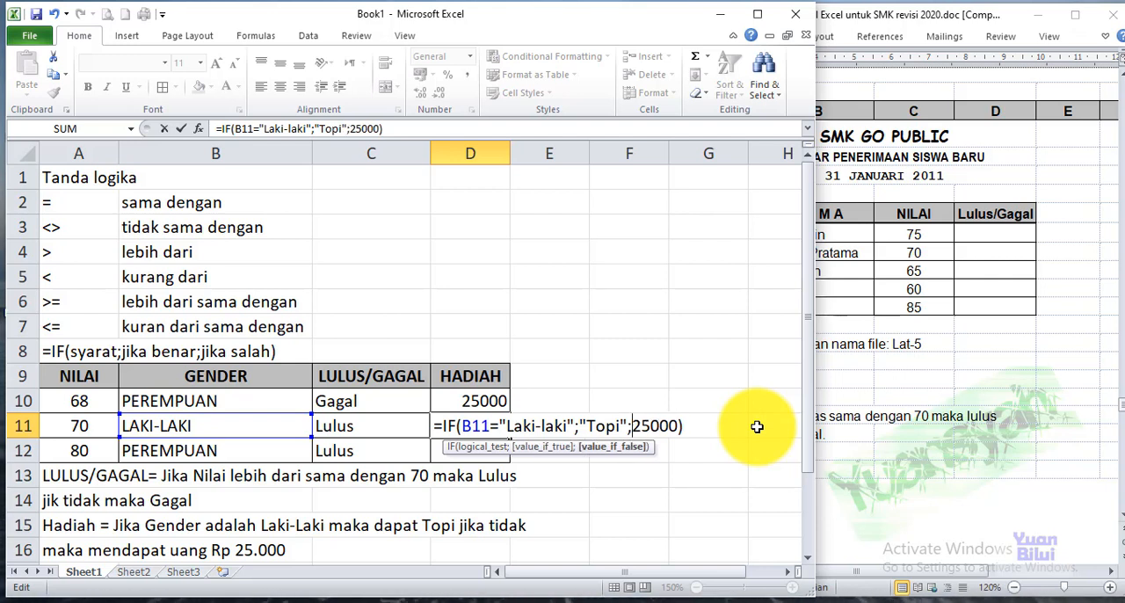
key(Return)
Fill the gift formula from D11 down to D12
click(483, 425)
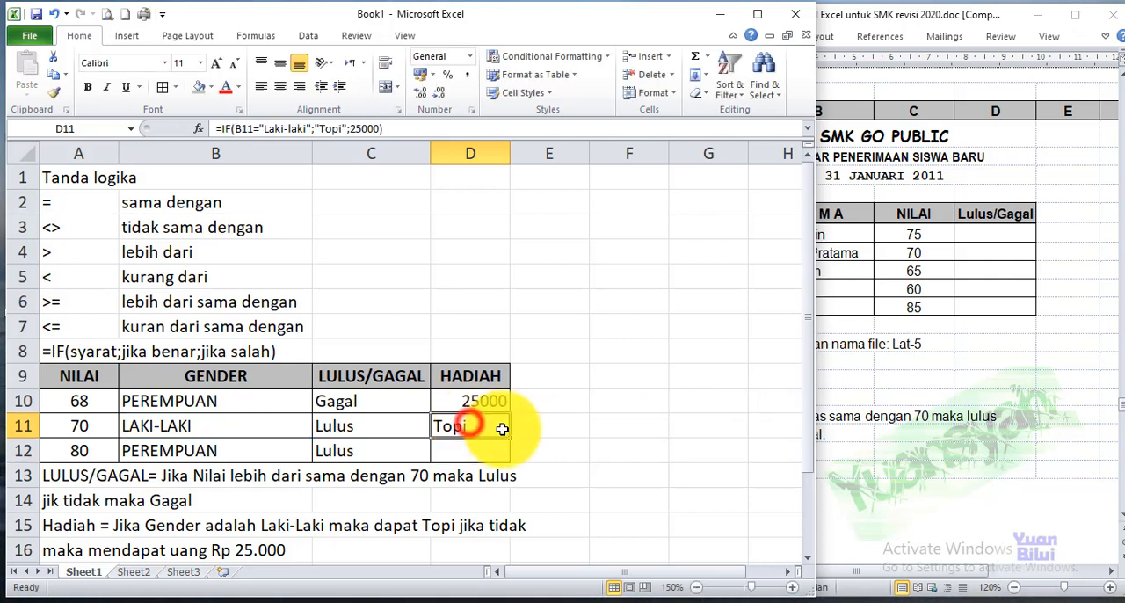
drag(510, 437, 507, 453)
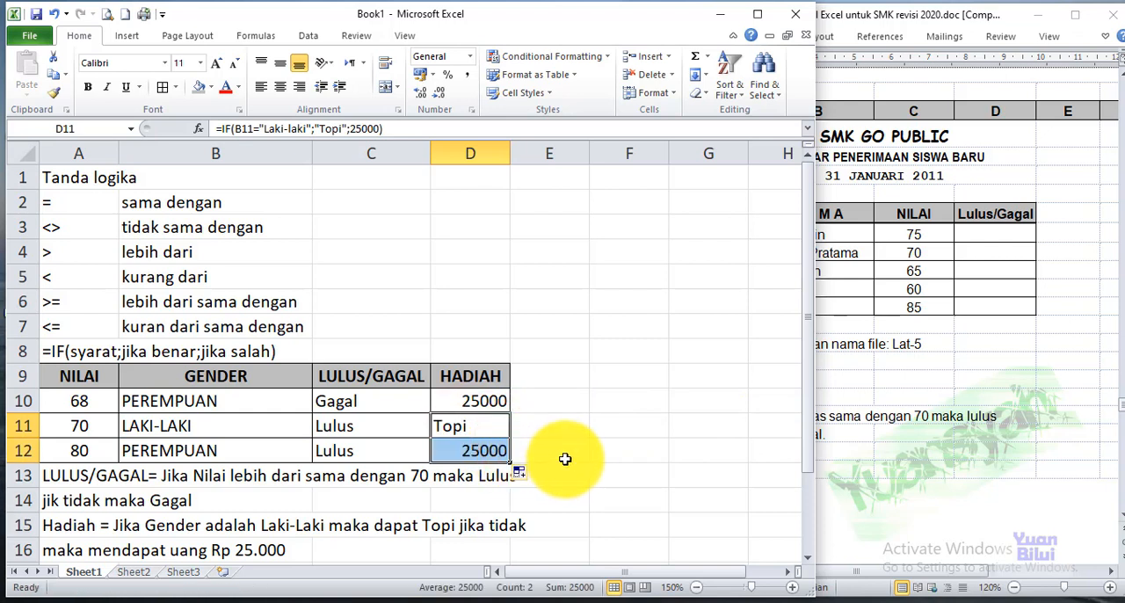
click(574, 446)
Remove the quotation marks around Laki-laki in the D11 formula and enter it
double_click(477, 428)
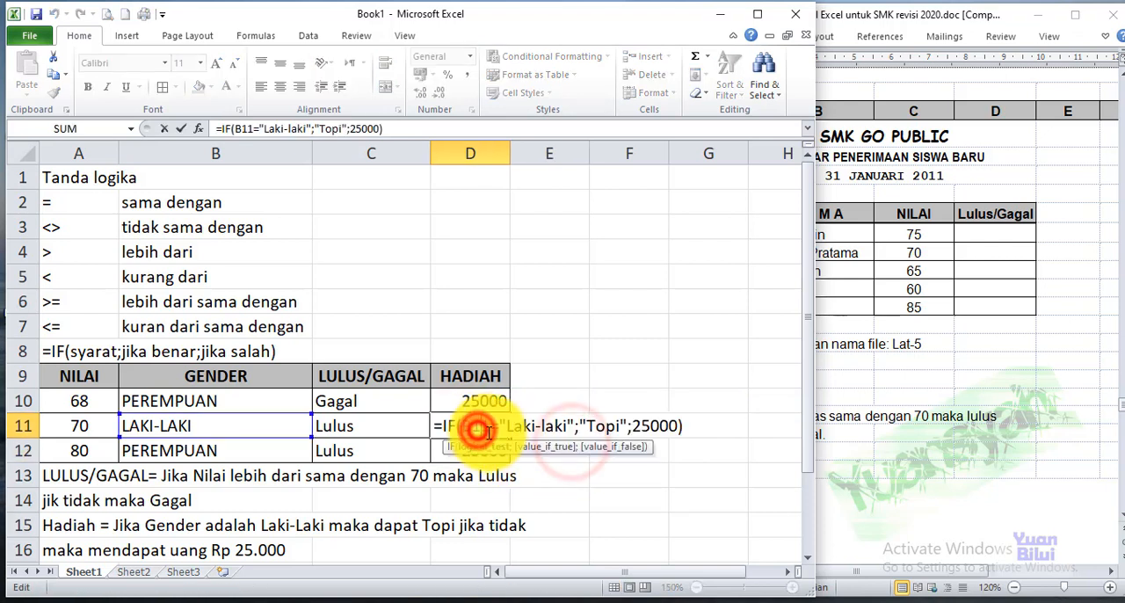
click(504, 429)
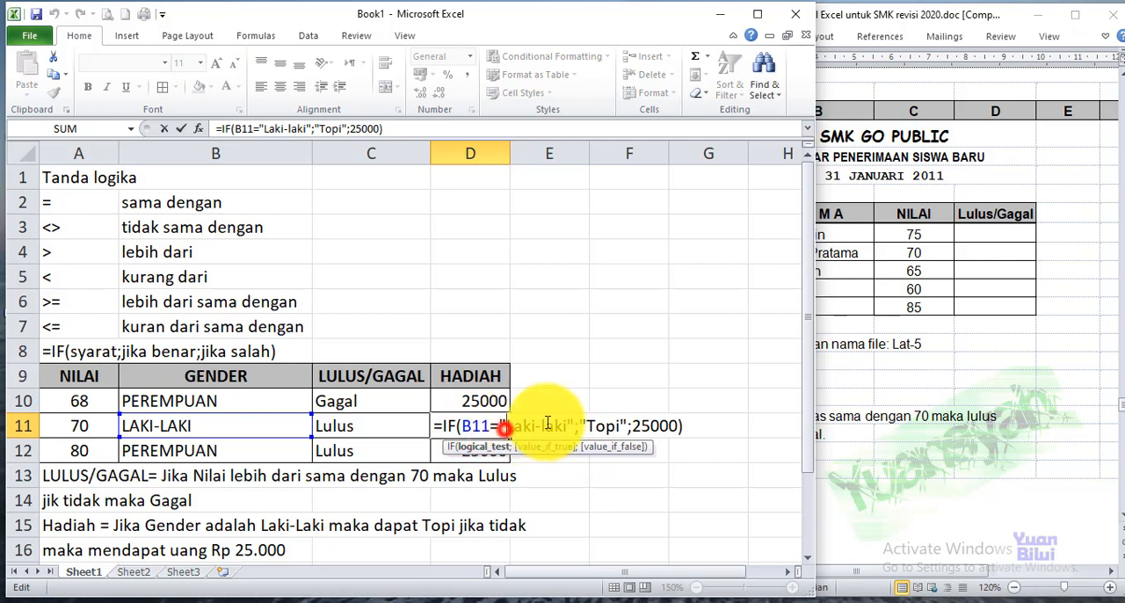
key(BackSpace)
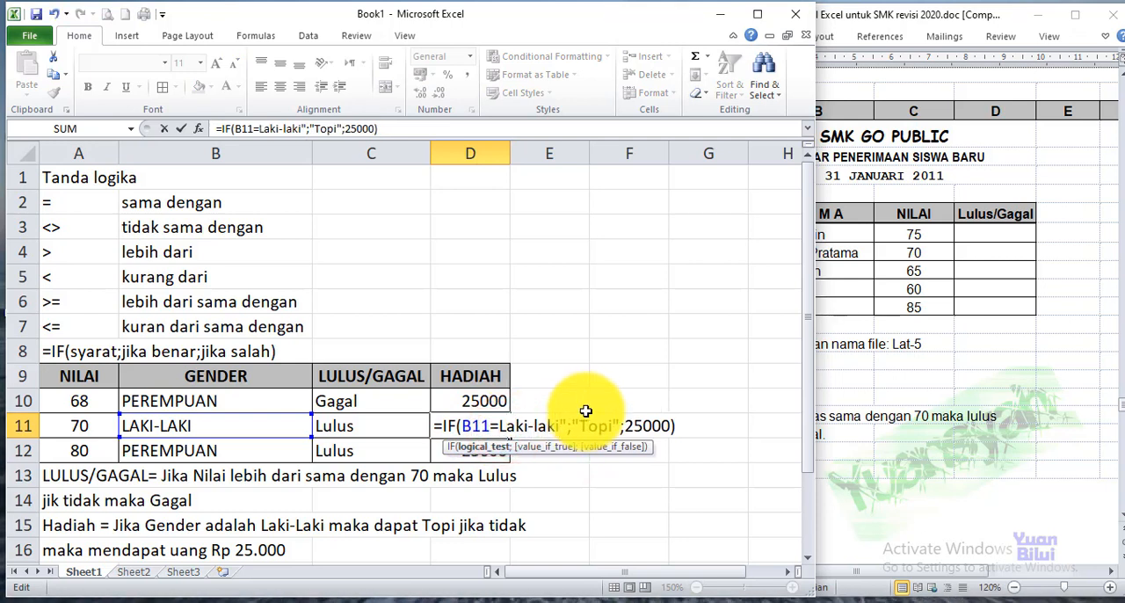
key(Delete)
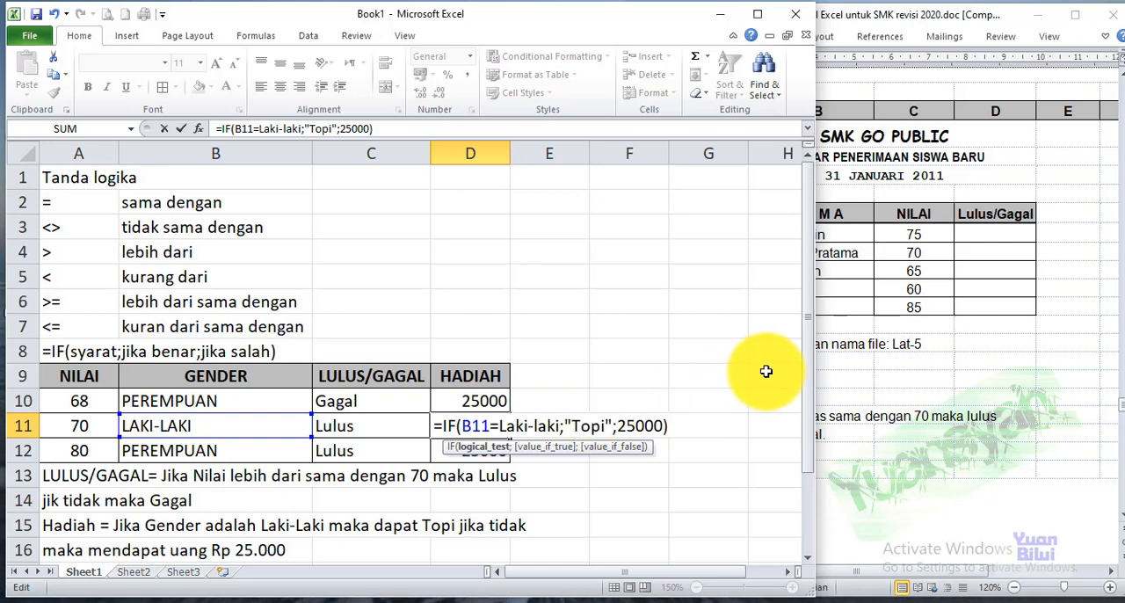
key(Return)
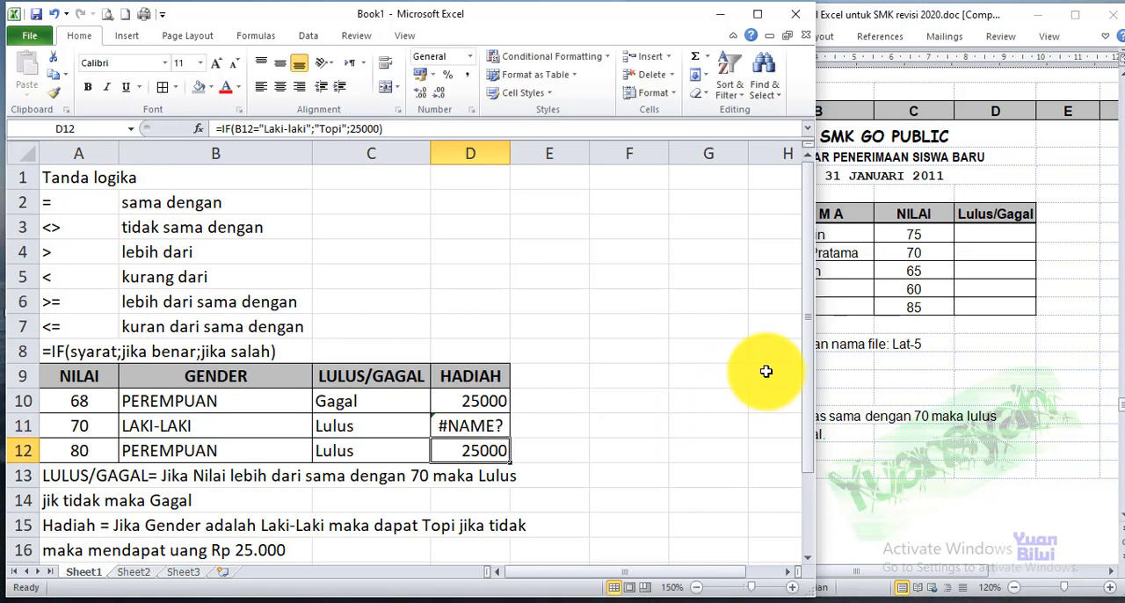
Put only the opening quotation mark back before Laki-Laki in the D11 formula, accepting the proposed formula correction
click(471, 429)
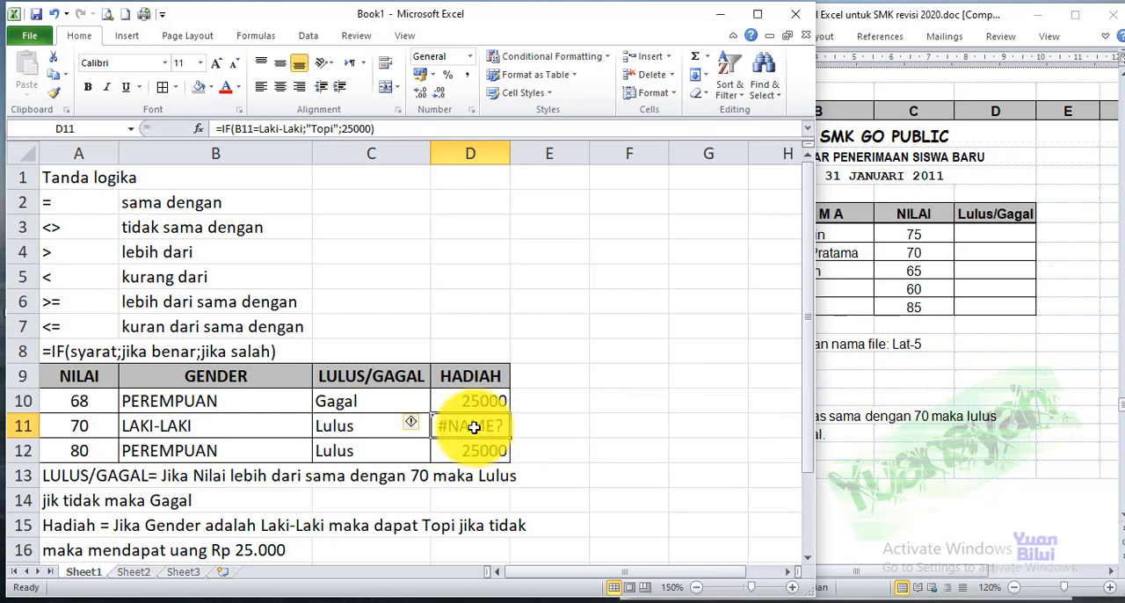
double_click(474, 427)
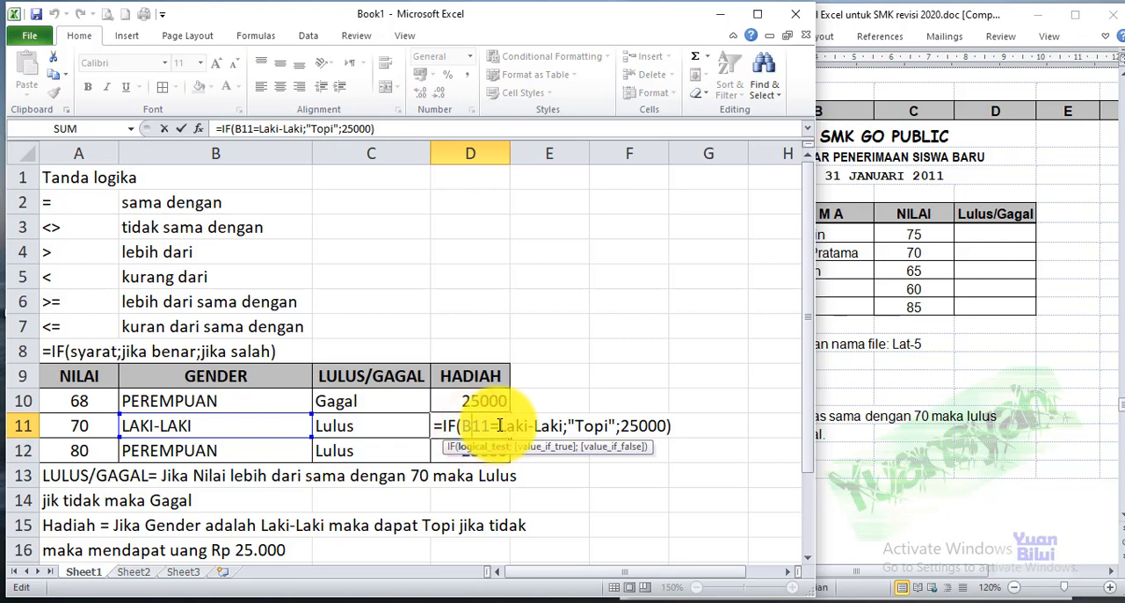
click(496, 425)
text(")
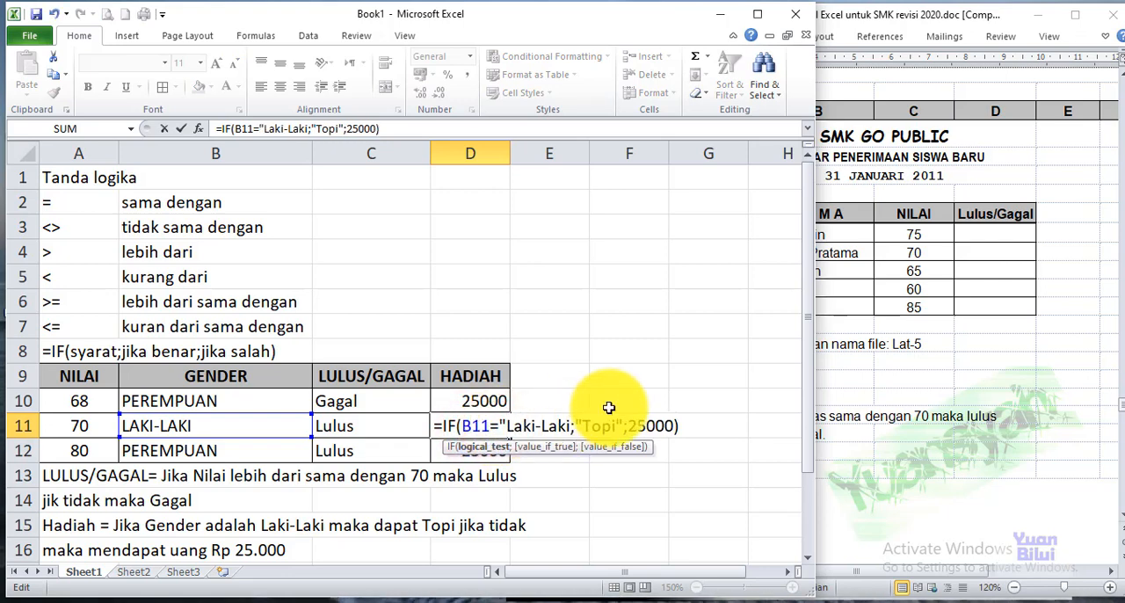
key(Right)
key(Right)
key(Right)
key(Return)
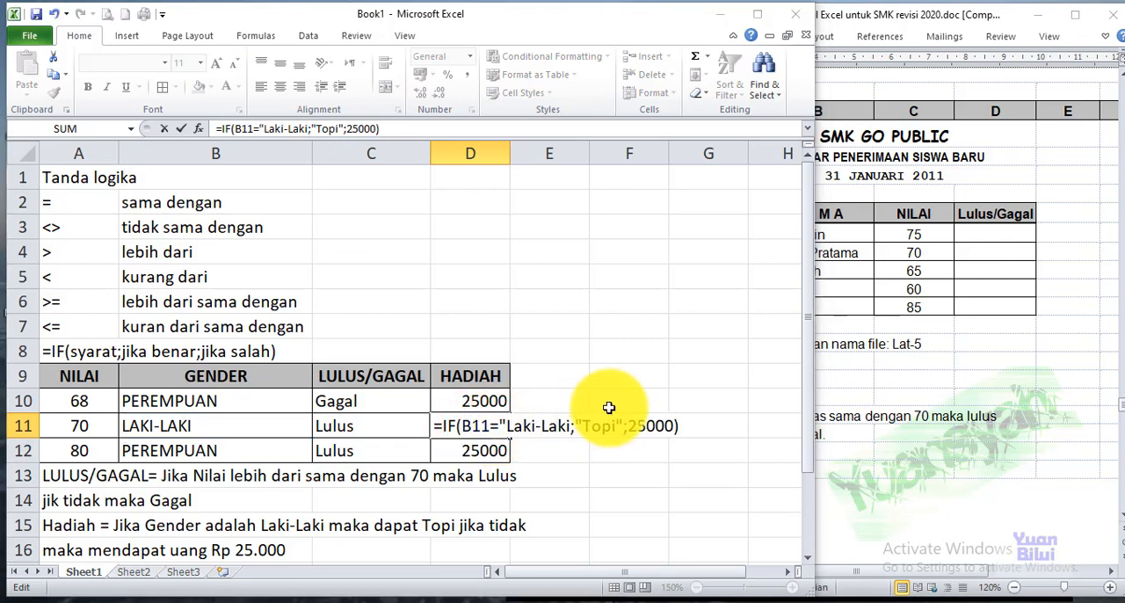
key(Return)
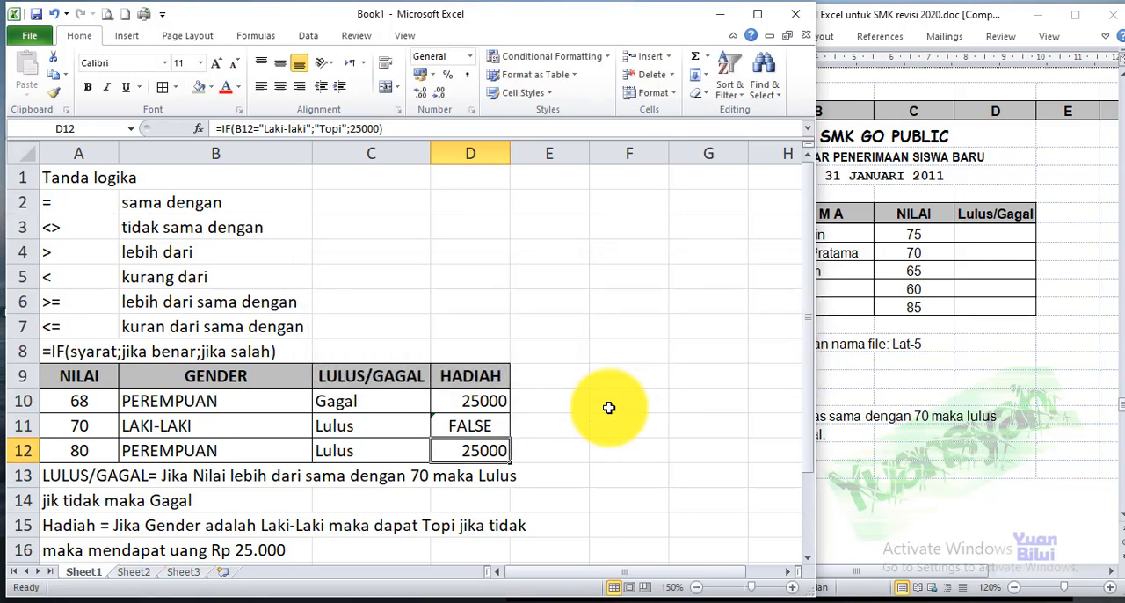
Add the closing quotation mark after Laki-Laki in D11 and fix the doubled quotation mark before Topi
key(Up)
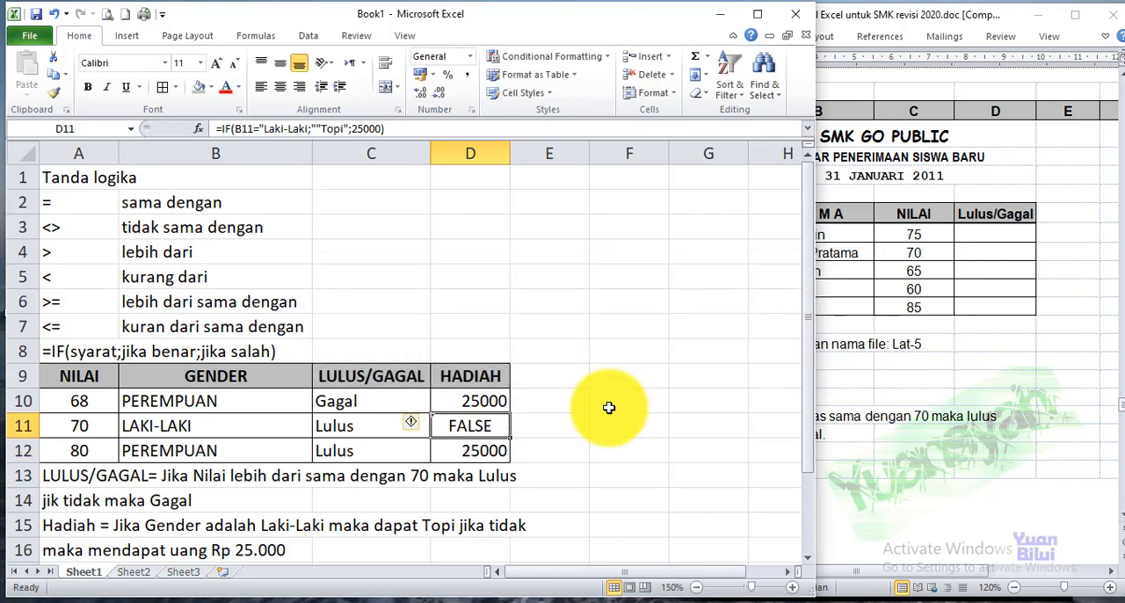
double_click(484, 423)
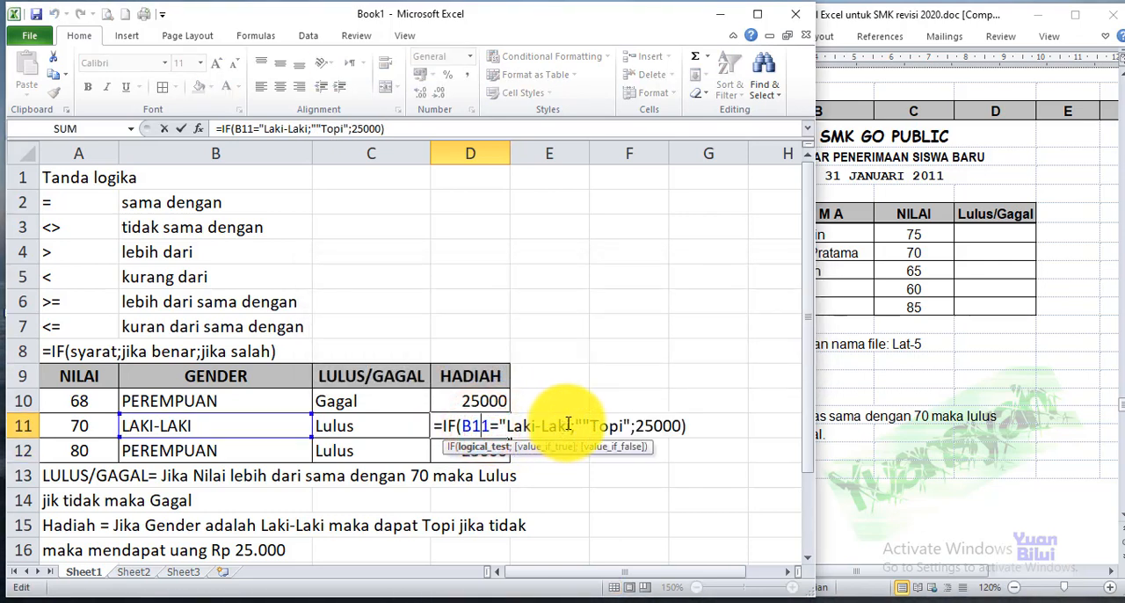
click(571, 426)
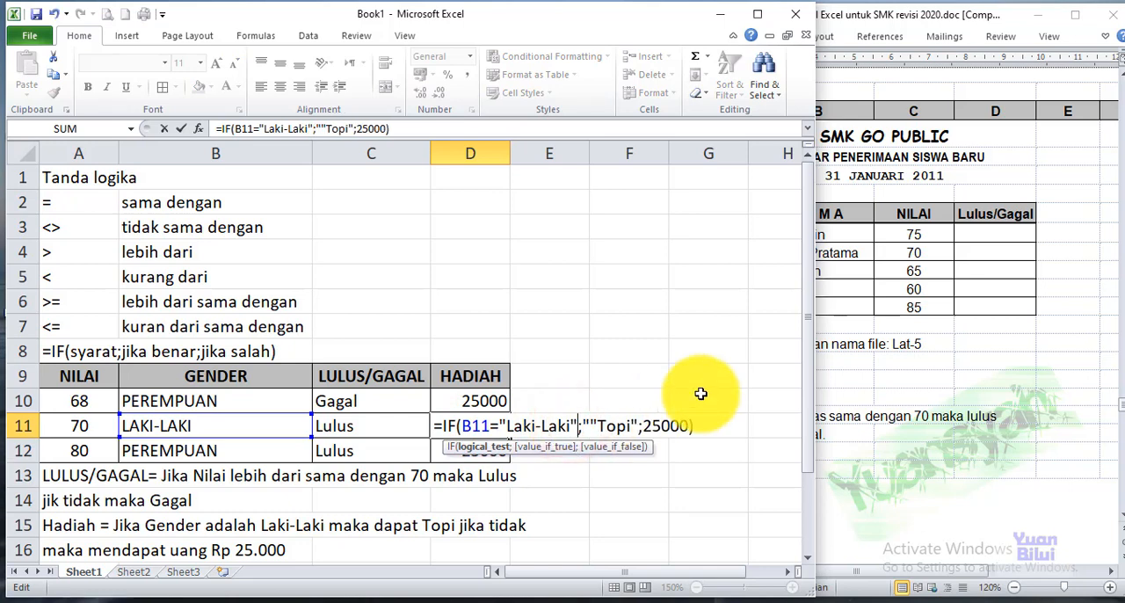
key(Return)
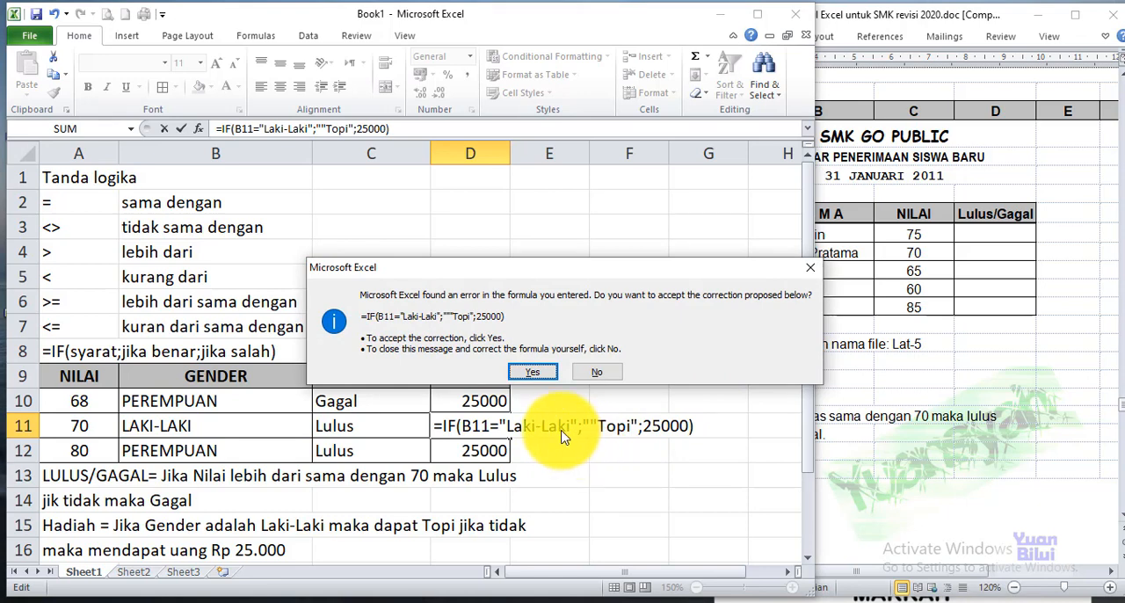
click(597, 371)
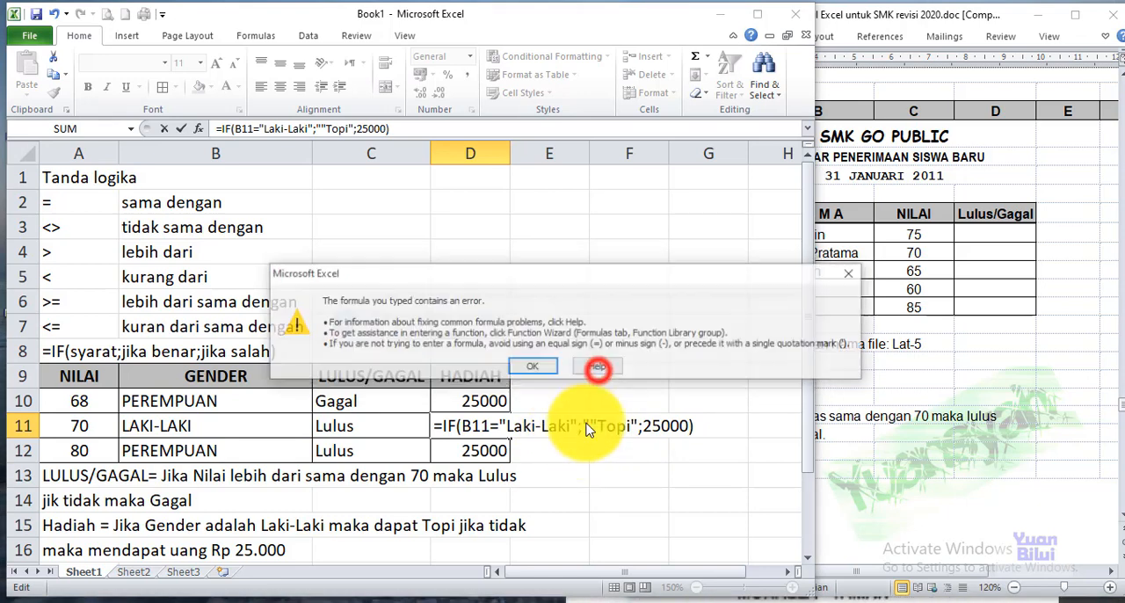
click(532, 366)
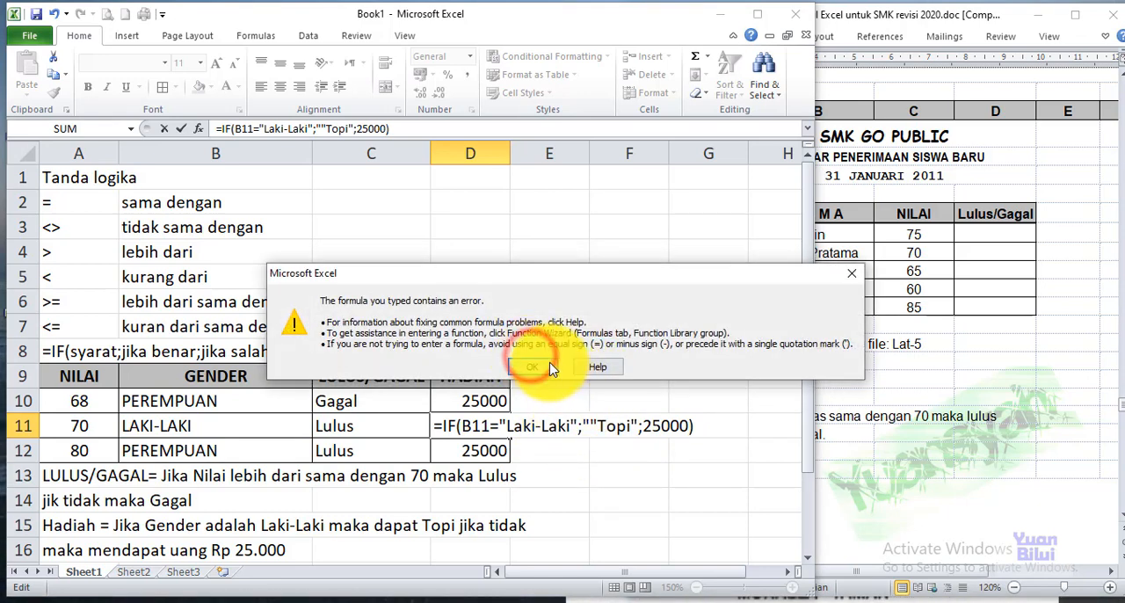
click(576, 425)
text(")
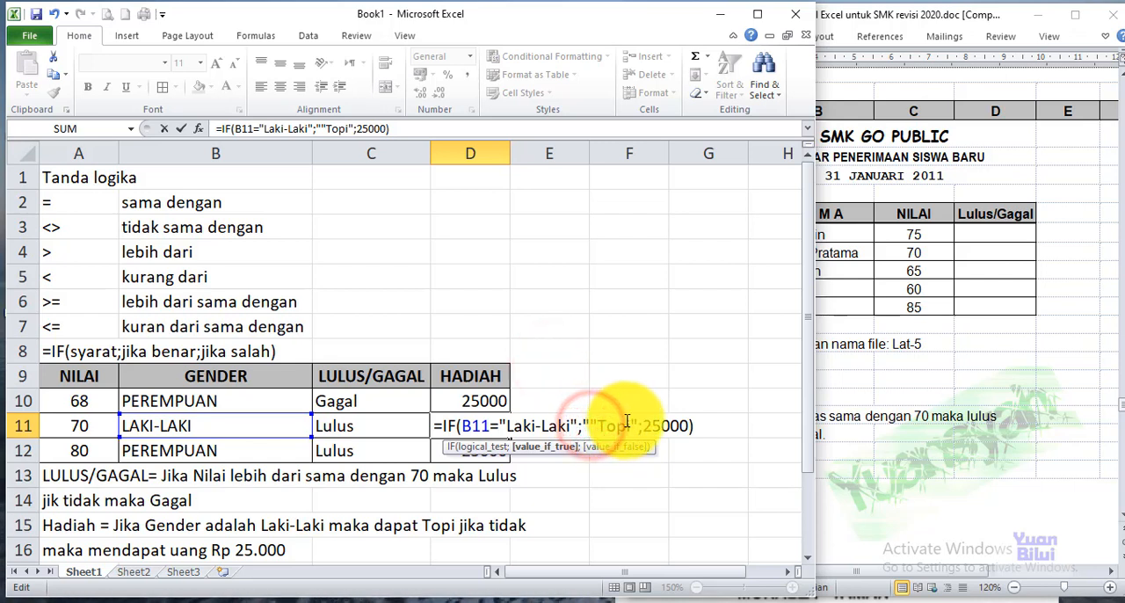
key(Return)
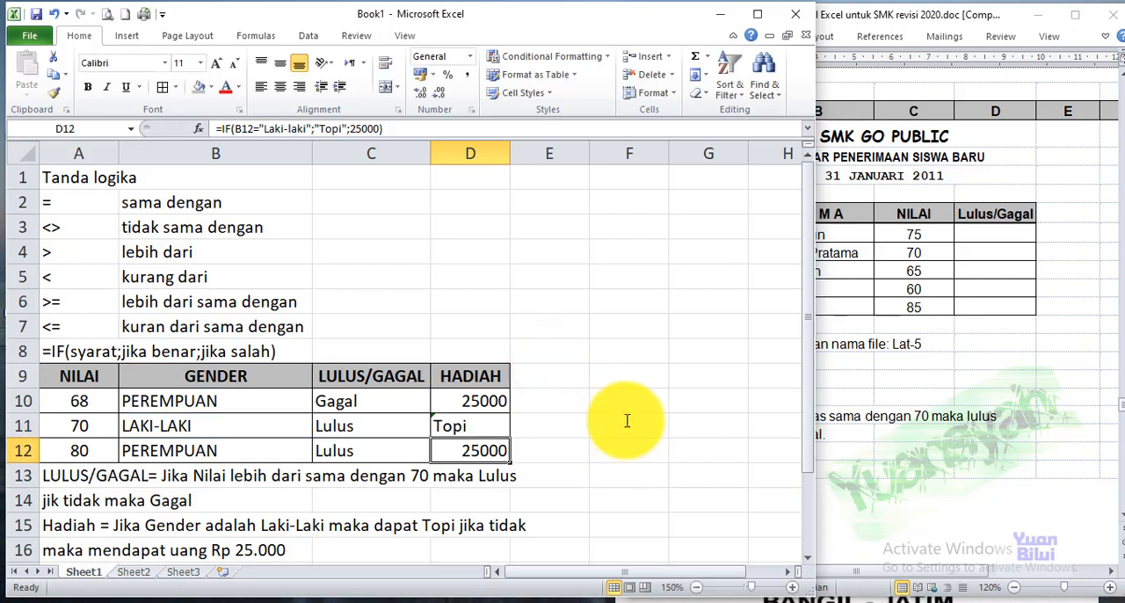
Fill the gift formula from D10 down to D12
click(478, 427)
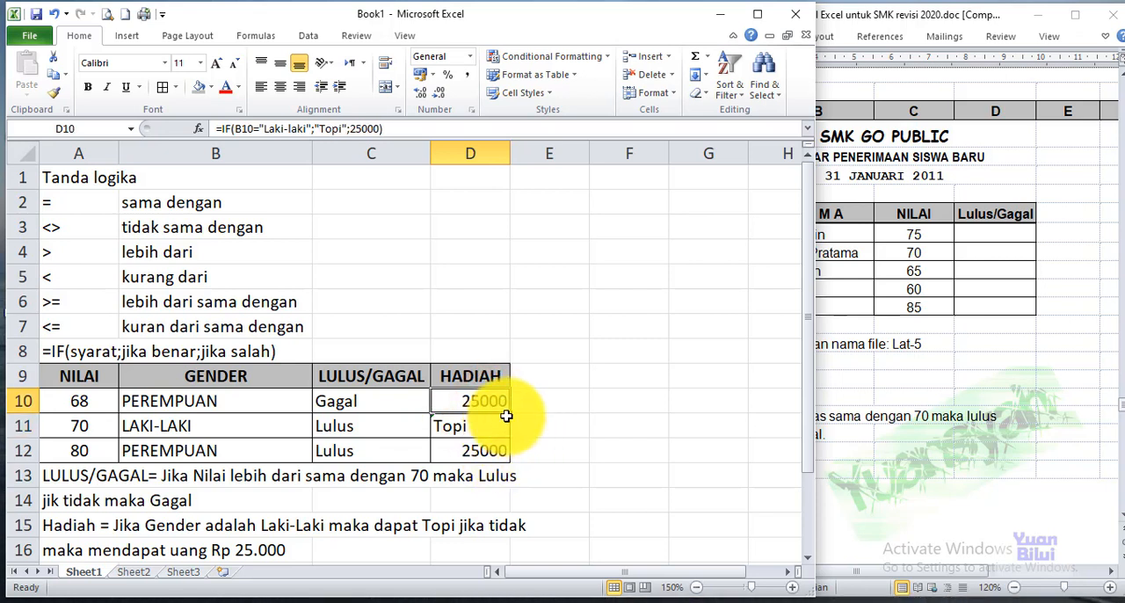
drag(512, 423, 510, 452)
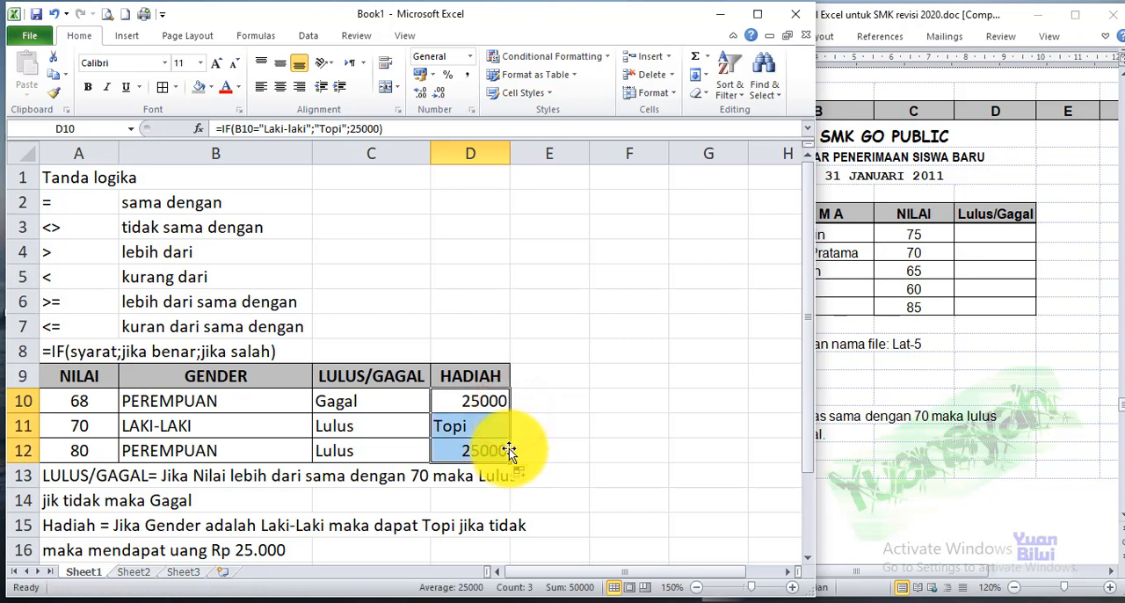
click(564, 421)
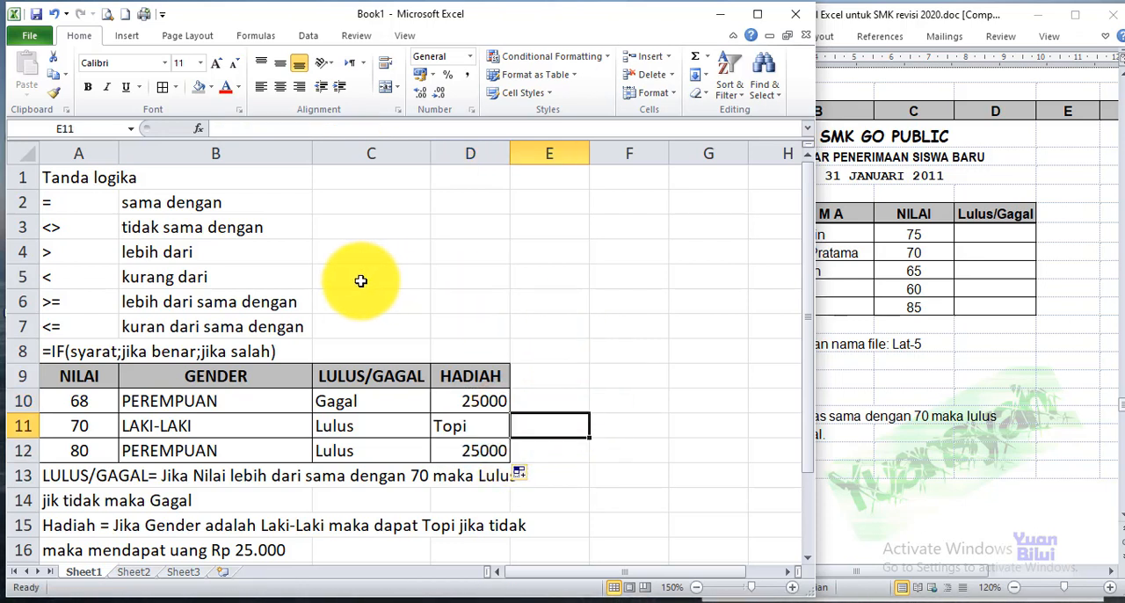
Switch to Sheet2 and narrow the workbook window to uncover the exercise document beside it
click(363, 253)
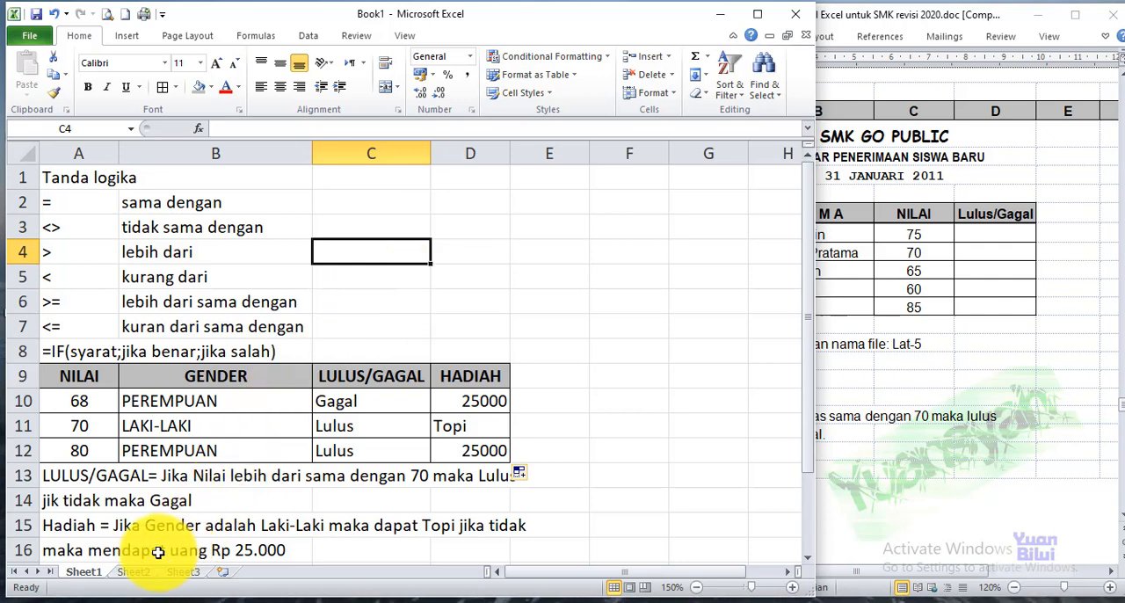
click(90, 575)
click(132, 572)
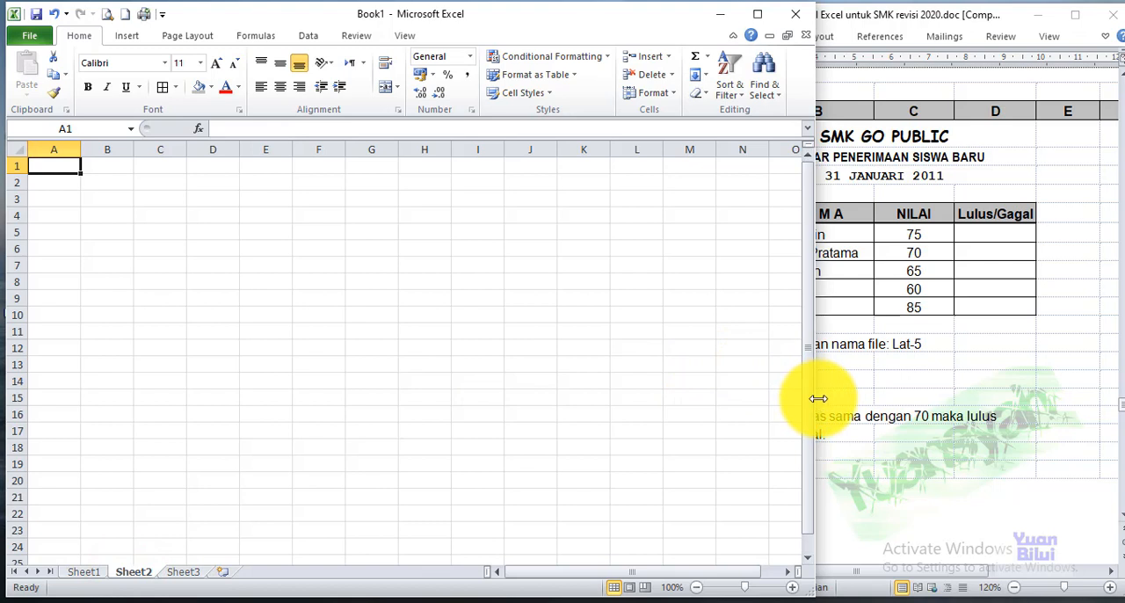
drag(818, 398, 625, 384)
Look through the exercises in the Word module and bring the whole Latihan 5 table with its notes into view
click(901, 312)
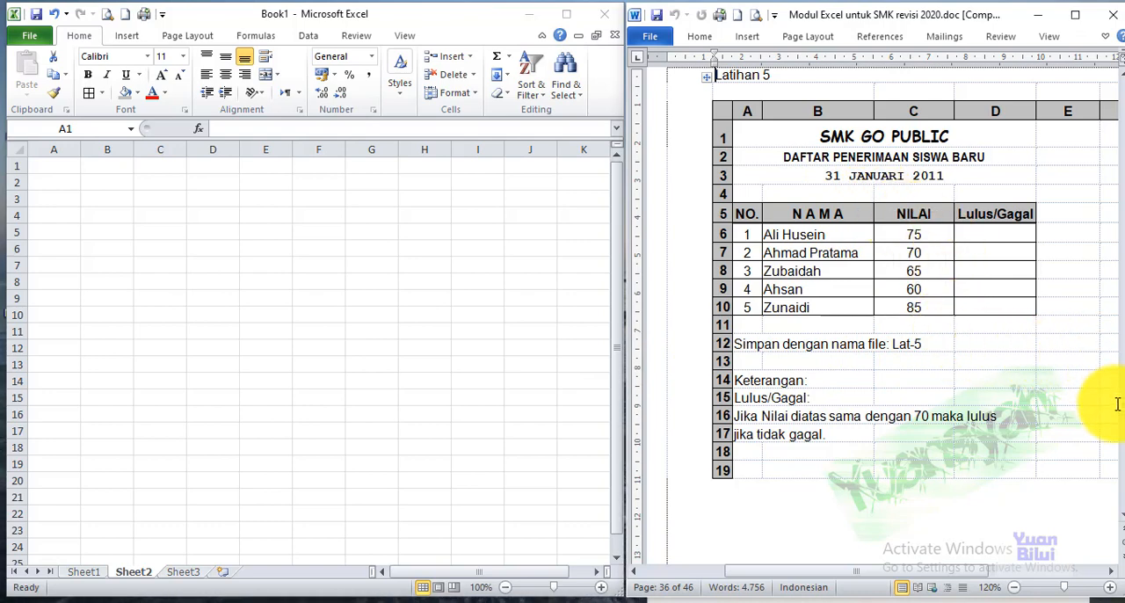
click(1007, 398)
key(Page_Down)
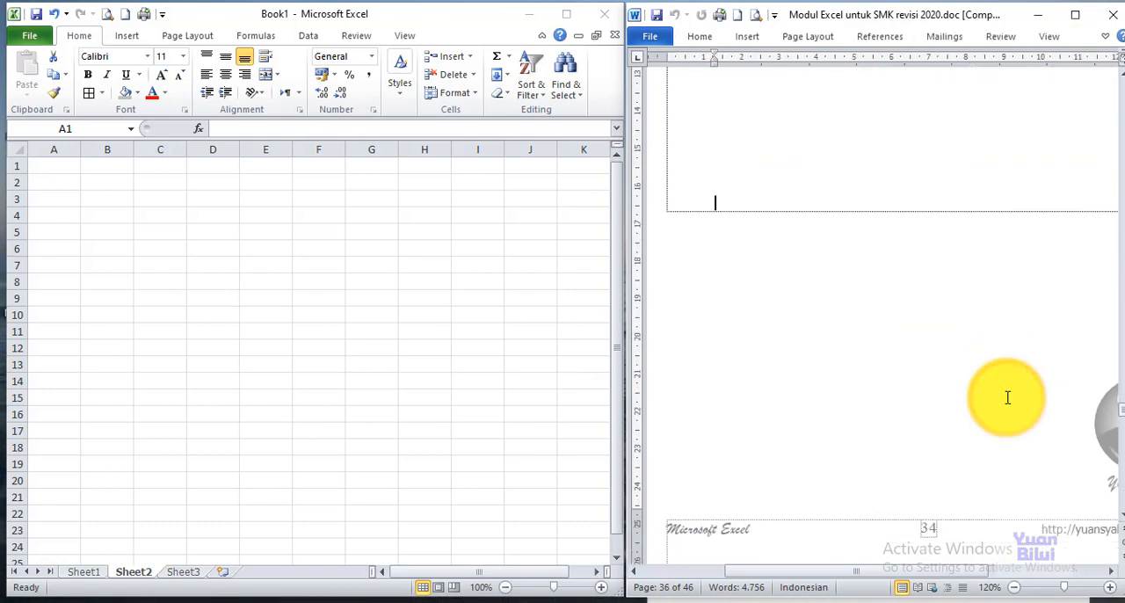
key(Page_Up)
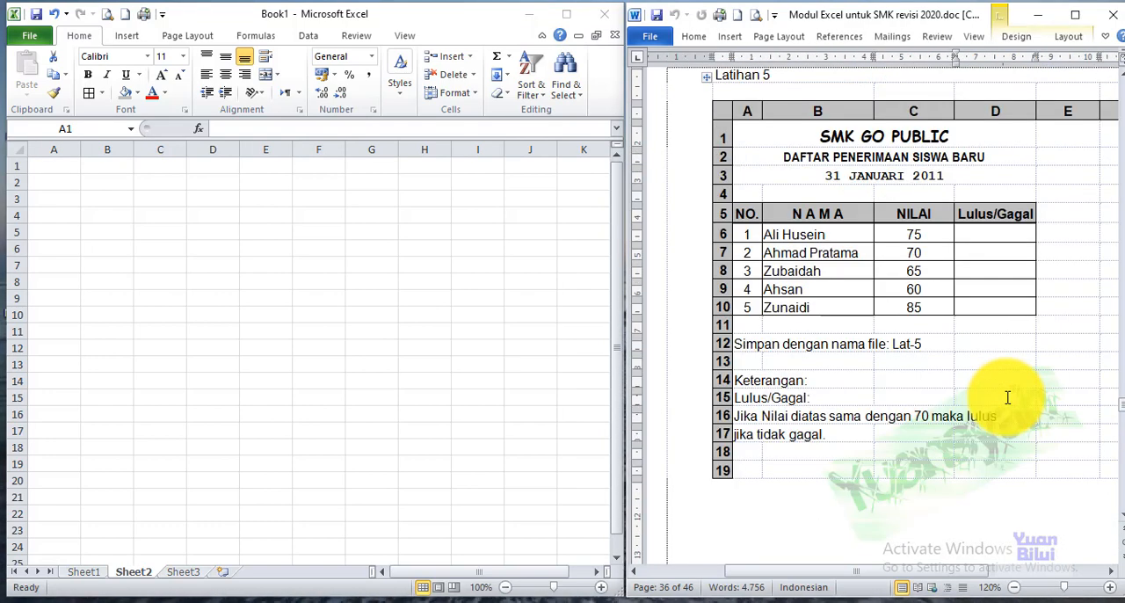
key(Page_Down)
key(Page_Down)
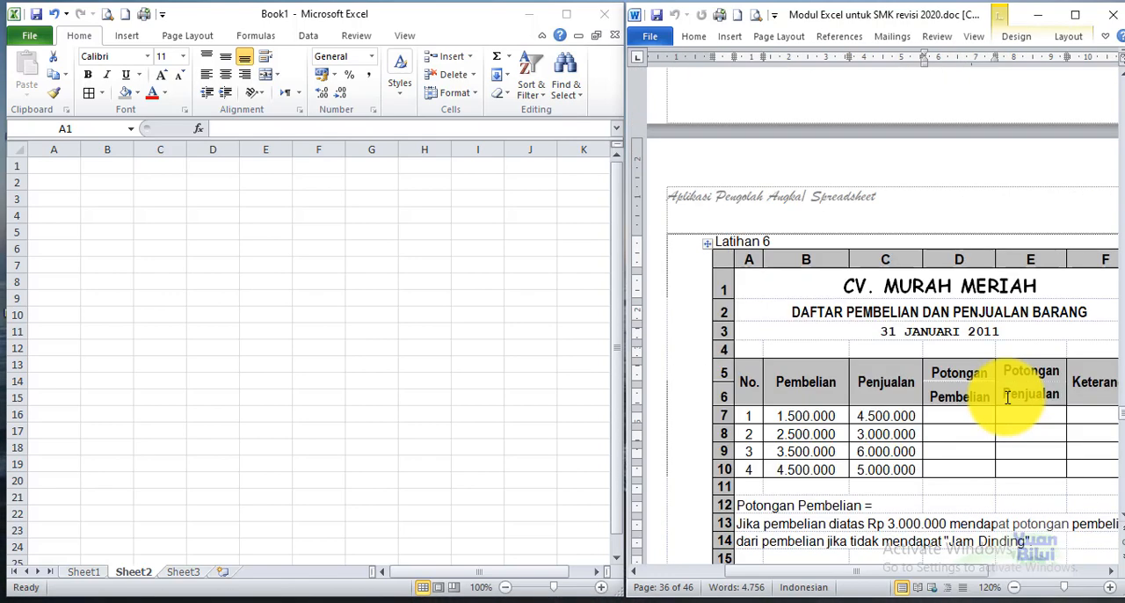
key(Page_Up)
key(Page_Up)
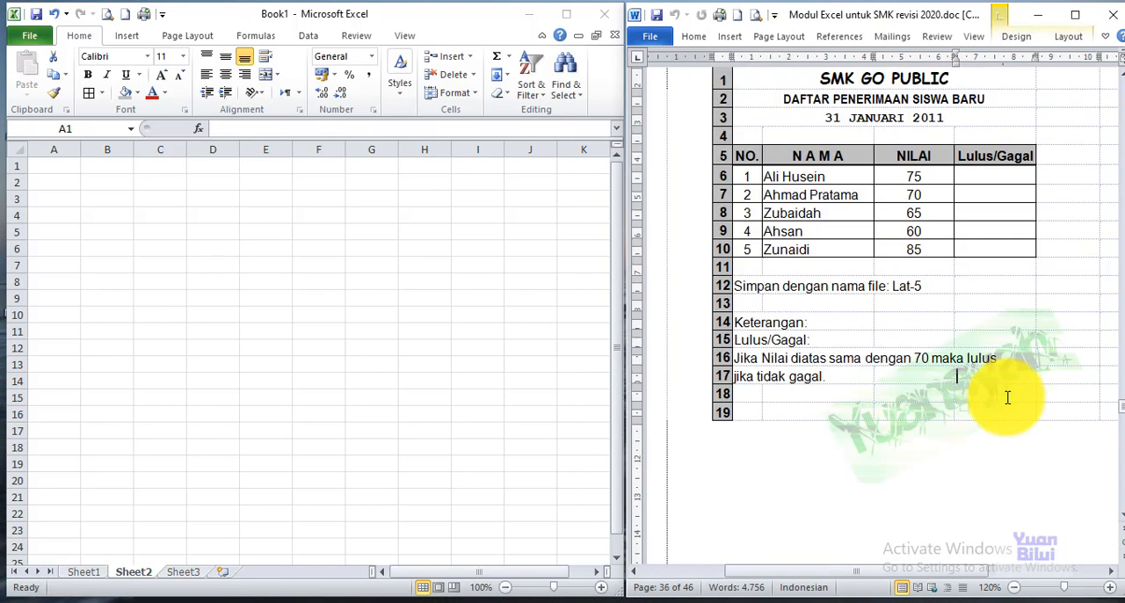
key(Up)
key(Up)
key(Up)
key(Up)
key(Up)
key(Up)
key(Up)
key(Up)
key(Up)
key(Up)
key(Up)
key(Up)
key(Up)
key(Up)
key(Up)
key(Up)
key(Up)
key(Up)
key(Up)
key(Up)
key(Down)
key(Down)
key(Down)
key(Down)
key(Down)
key(Down)
key(Down)
key(Down)
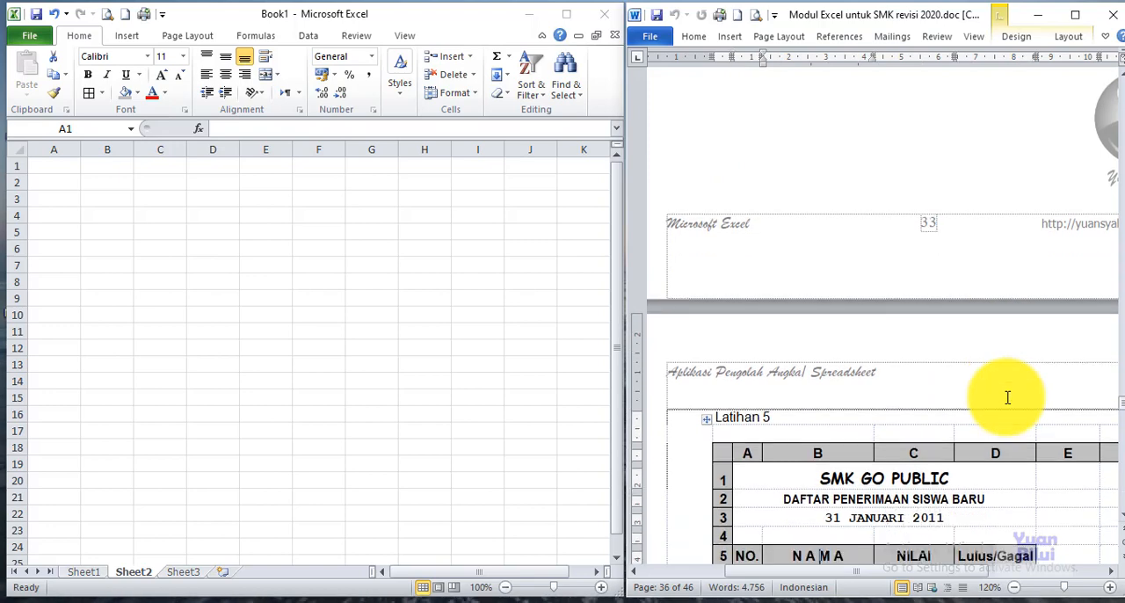
key(Down)
key(Down)
key(Down)
key(Down)
key(Down)
key(Down)
key(Down)
key(Down)
key(Down)
key(Down)
key(Down)
key(Down)
key(Down)
key(Down)
key(Down)
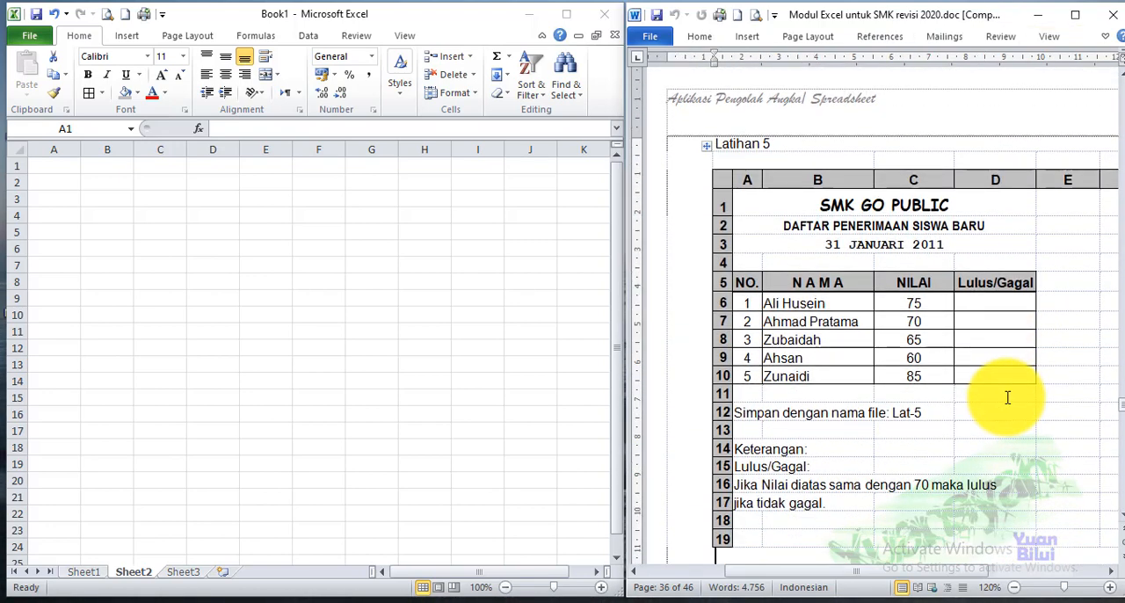
key(Down)
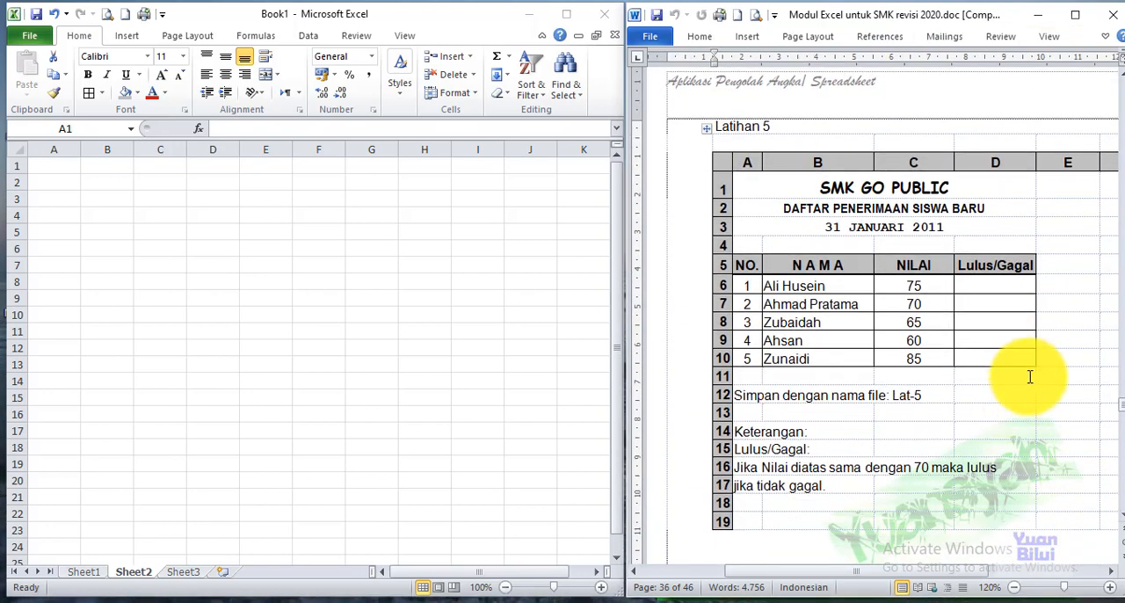
Back in Excel, enter the title SMK GO PUBLIC in cell A1 of Sheet2
click(59, 177)
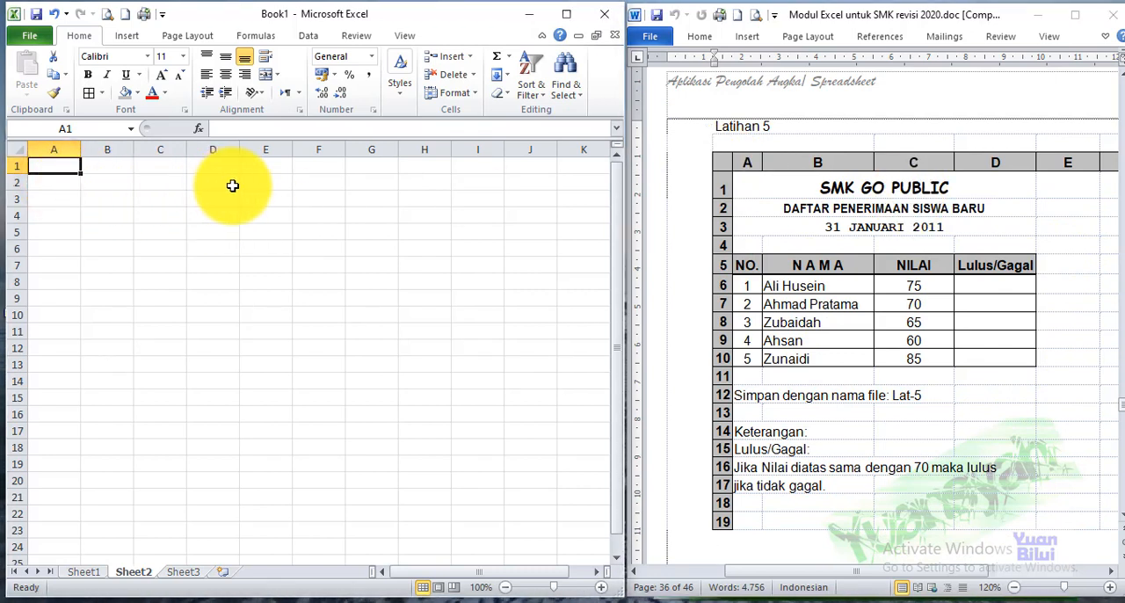
click(600, 587)
click(600, 586)
click(600, 587)
click(601, 587)
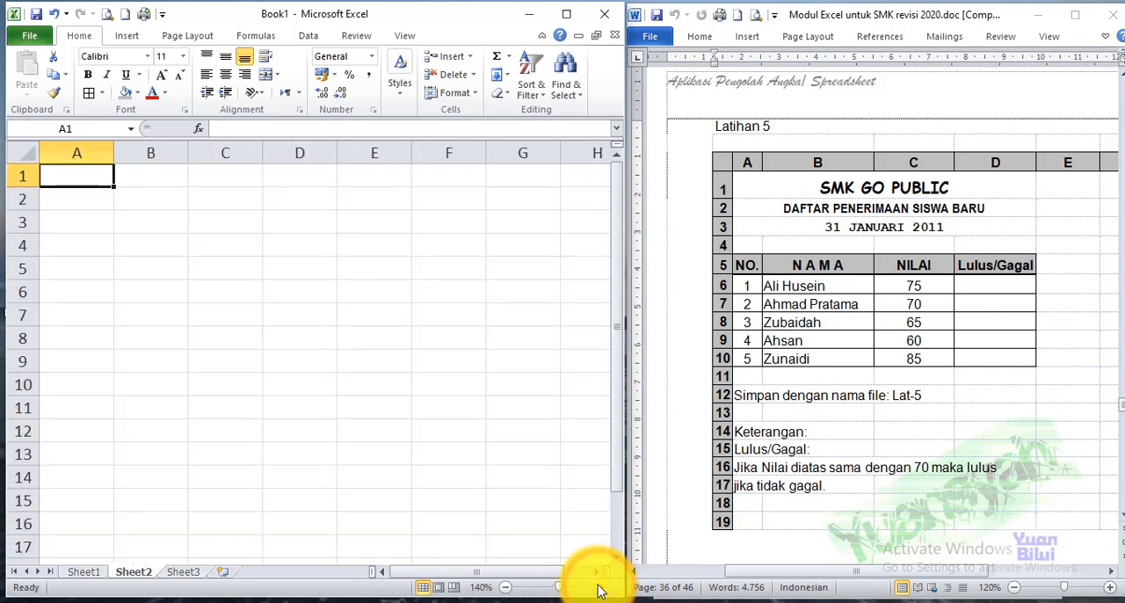
text(SMK GO PUBL)
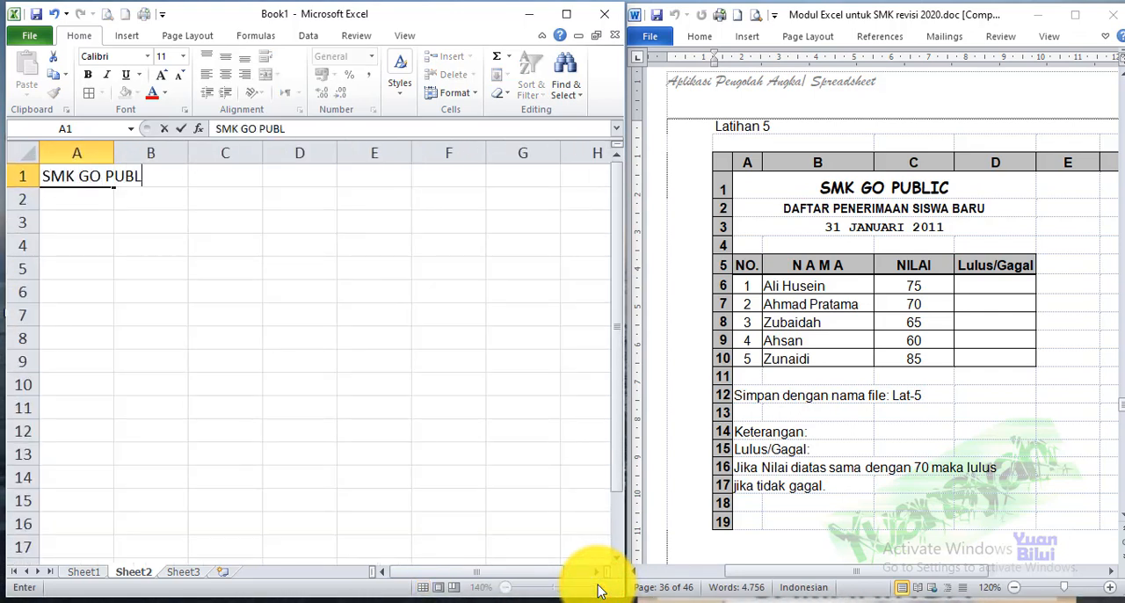
text(IC)
key(Return)
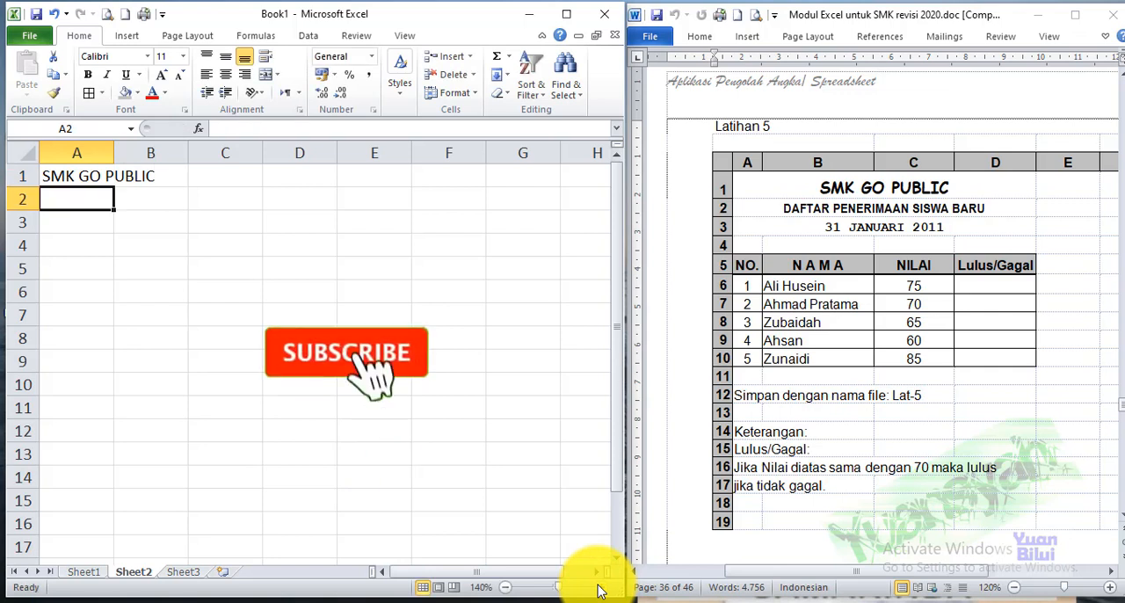
Enter the subtitle DAFTAR PENERIMAAN SISWA BARU in cell A2
text(DAFTAR P)
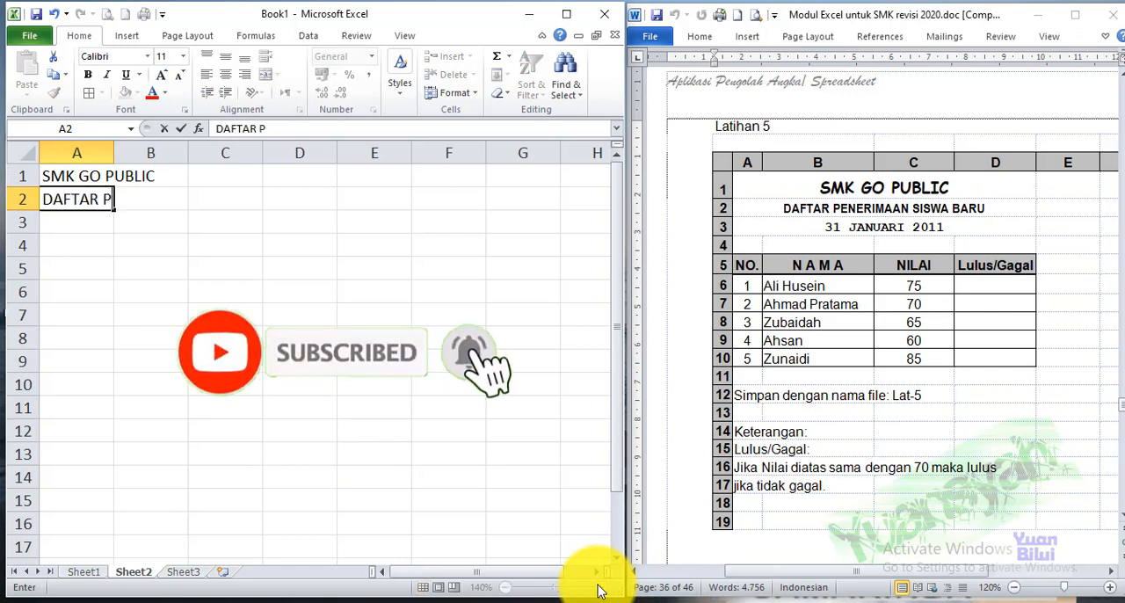
text(ENERIMAAN SISW)
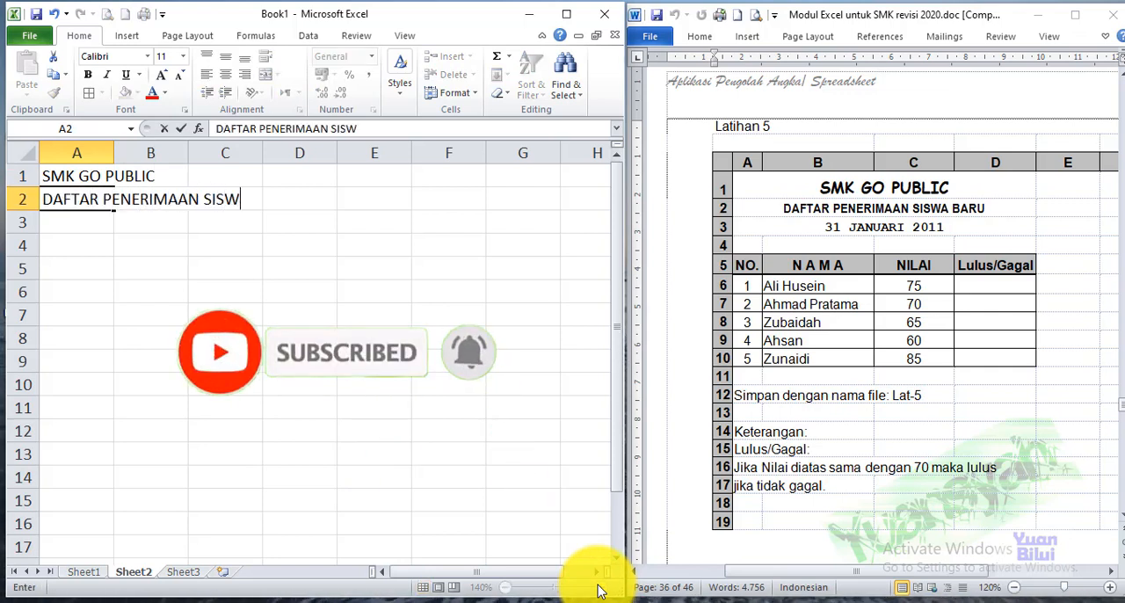
text(A BARU)
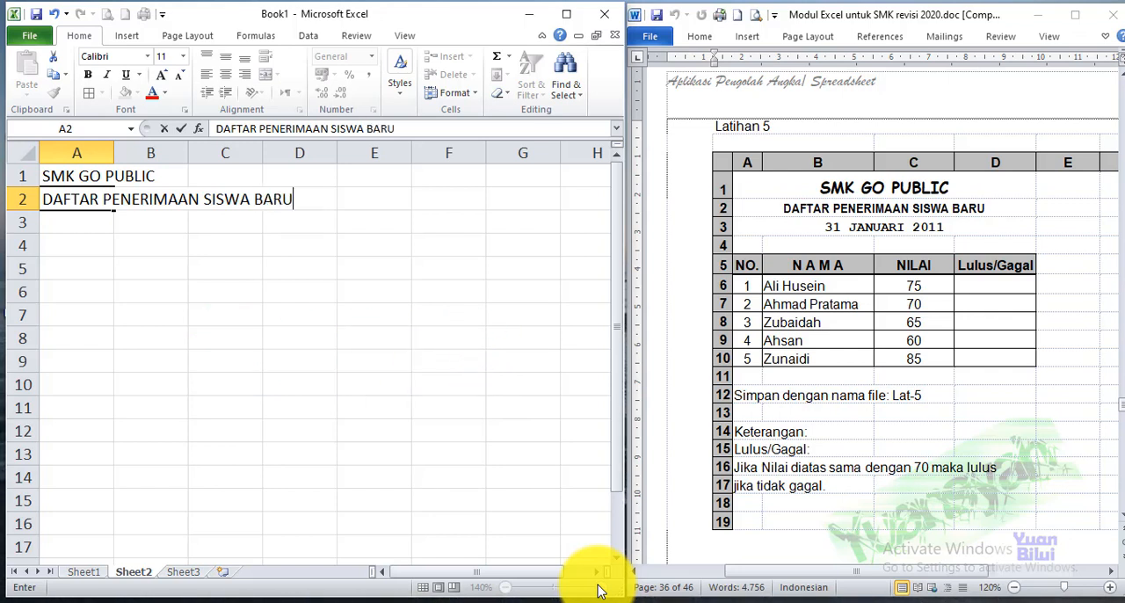
key(Return)
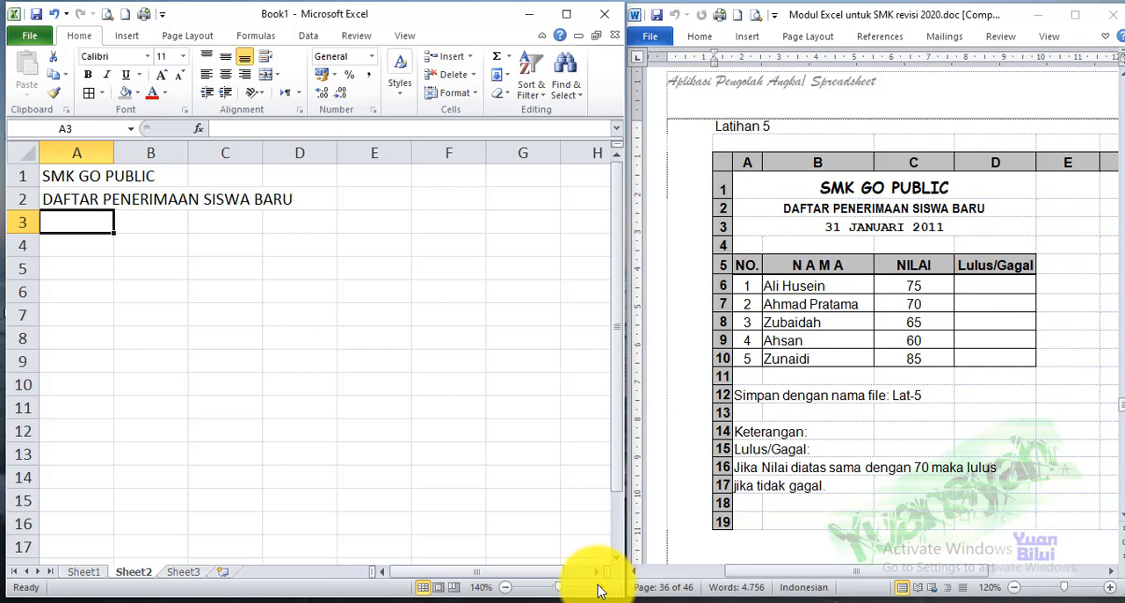
Enter 31 JANUARI 2011 in cell A3 as text with a leading apostrophe, correcting the year to 2011
text('31 JA)
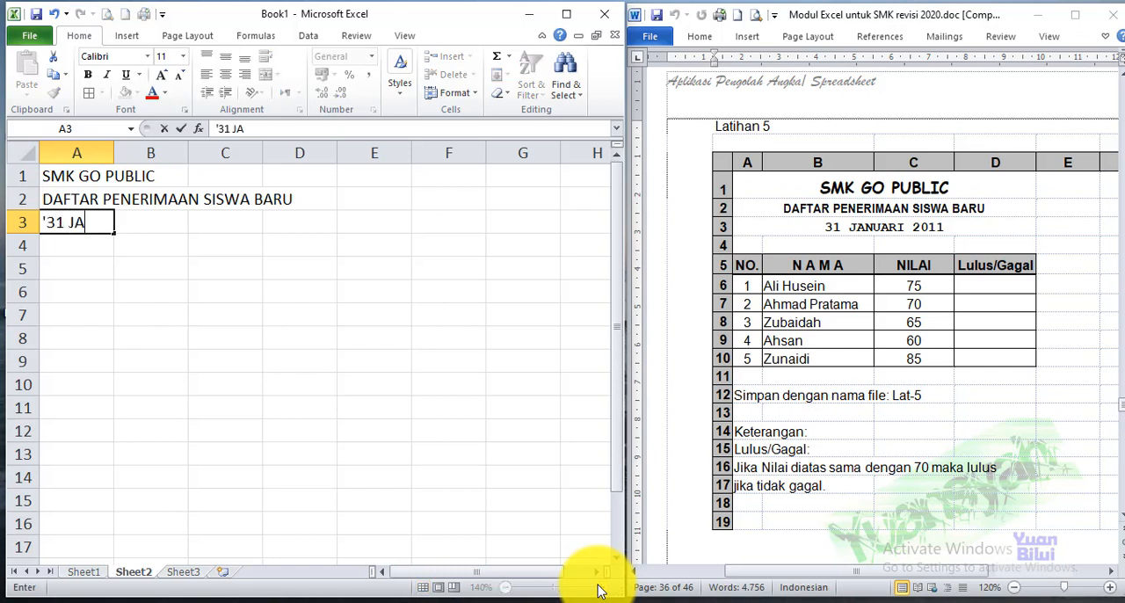
text(NUARI )
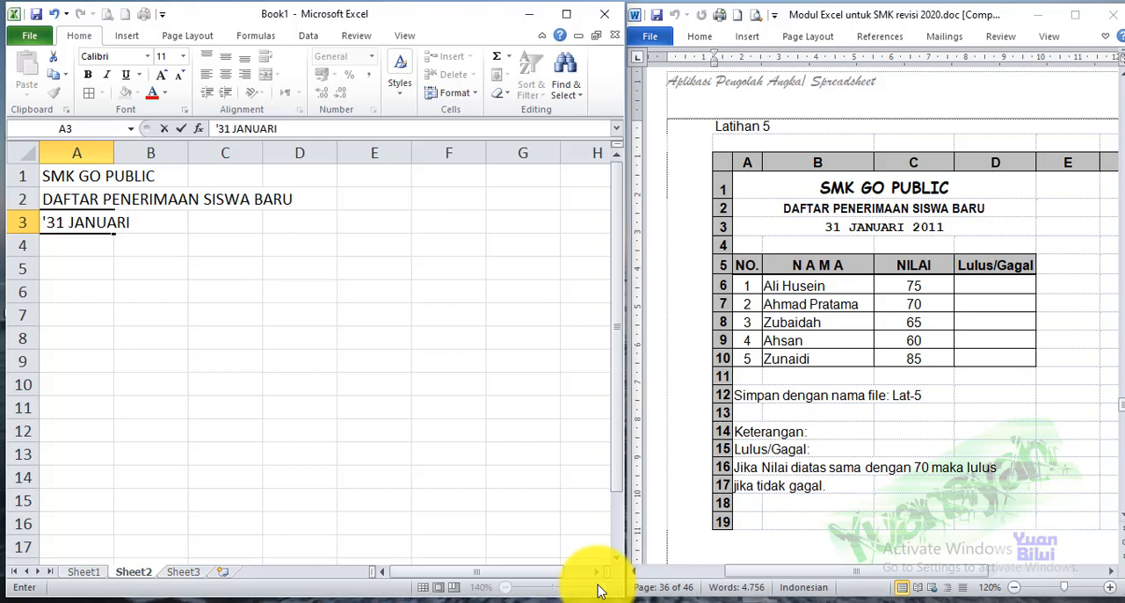
text(211)
key(Return)
key(Up)
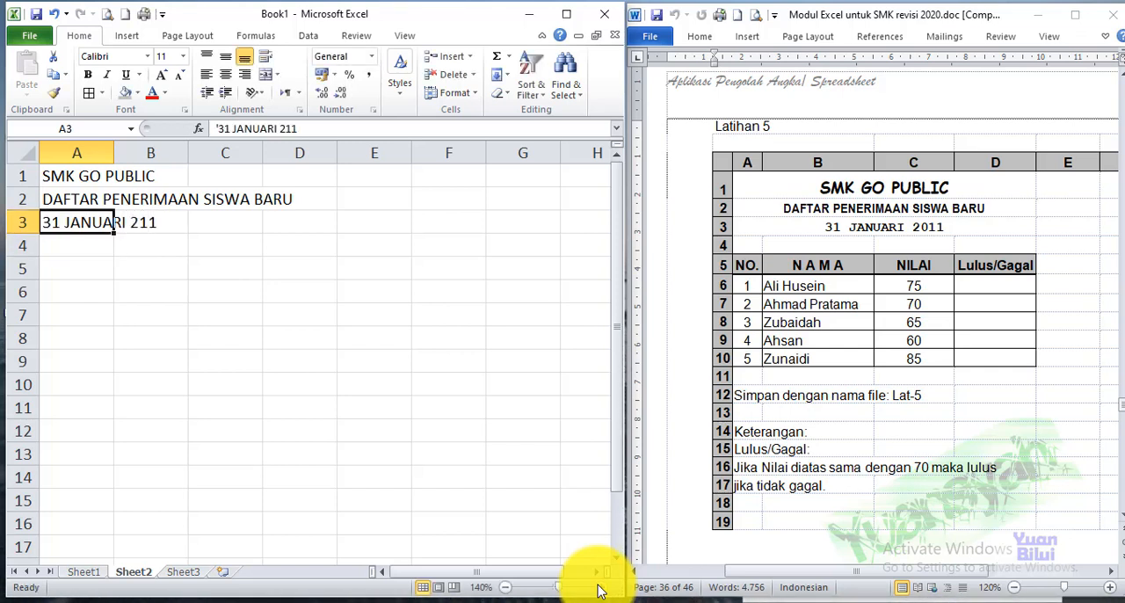
key(F2)
text(0)
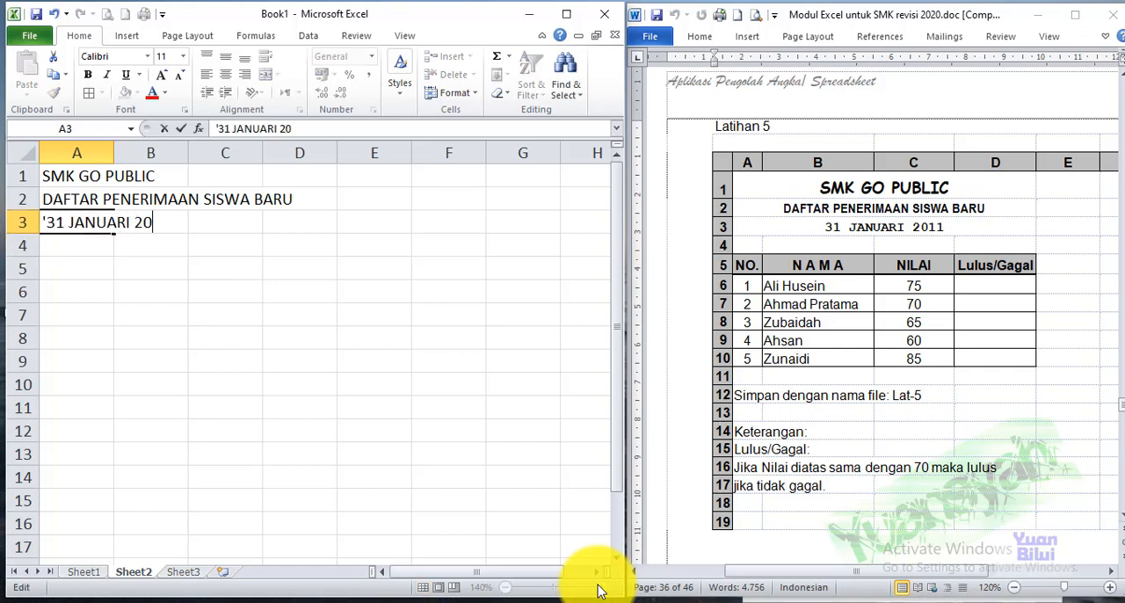
text(11)
key(Return)
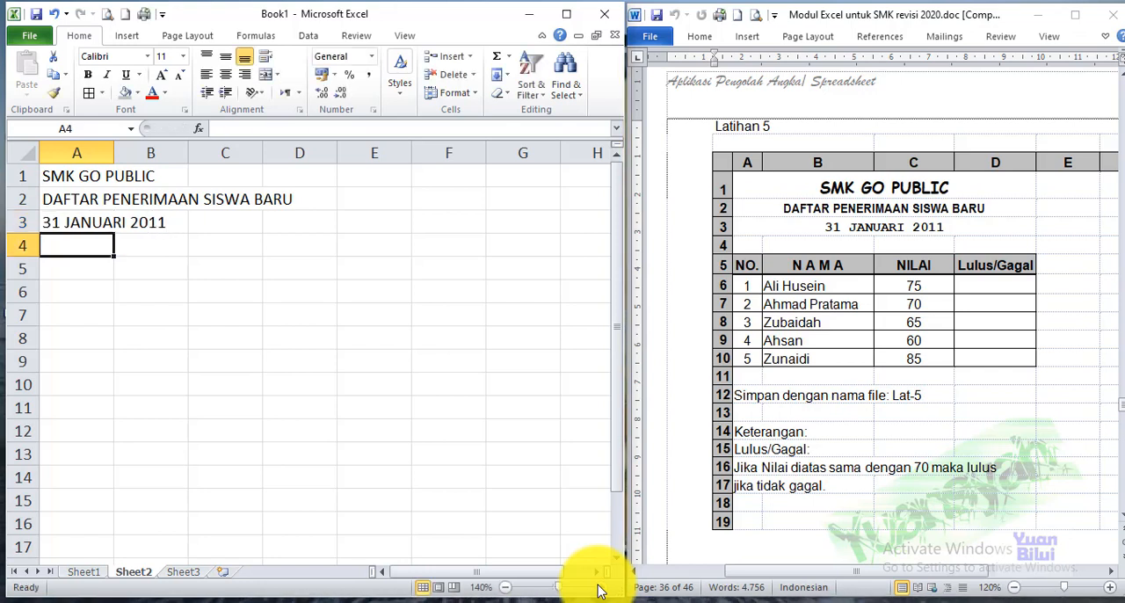
Enter 31 JANUARI 2011 in A4 as a real date without an apostrophe, and widen column A to fit it
text(31 JANUARI 2011)
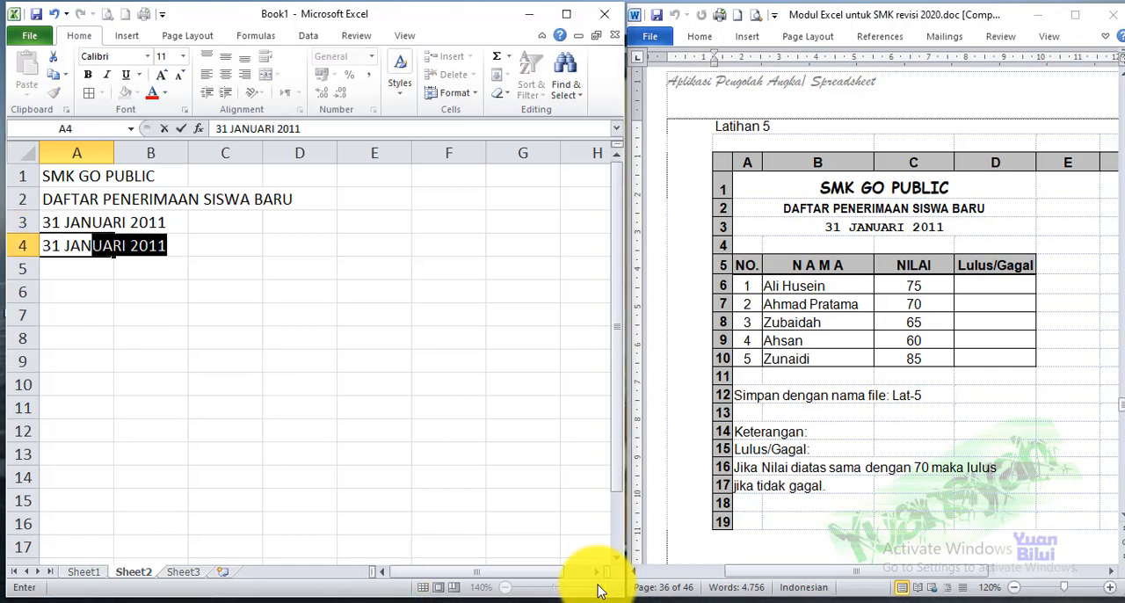
key(Return)
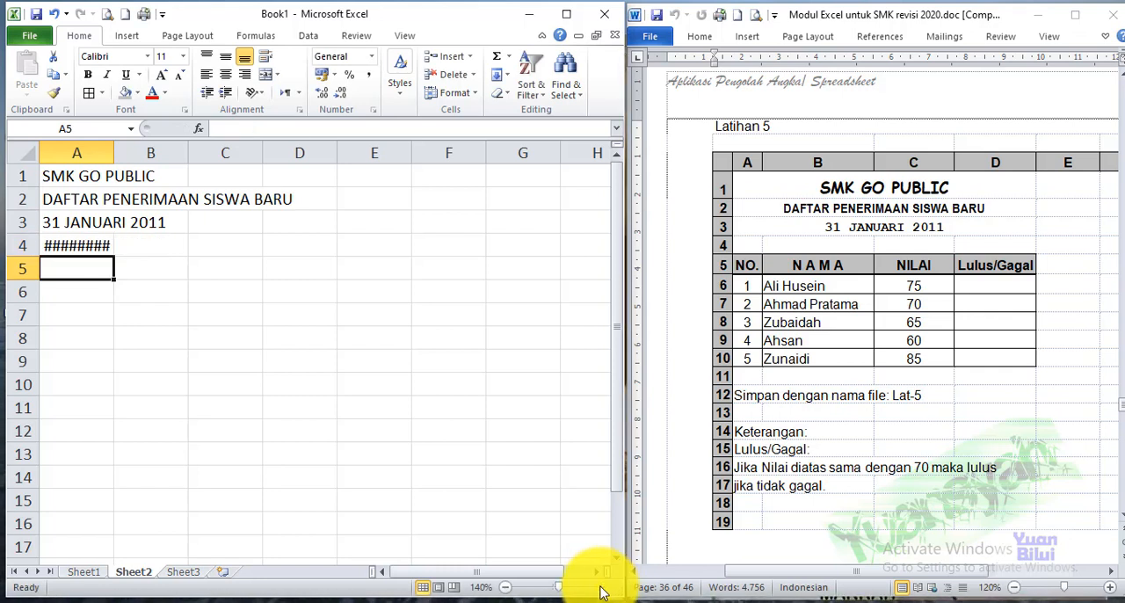
drag(114, 151, 162, 151)
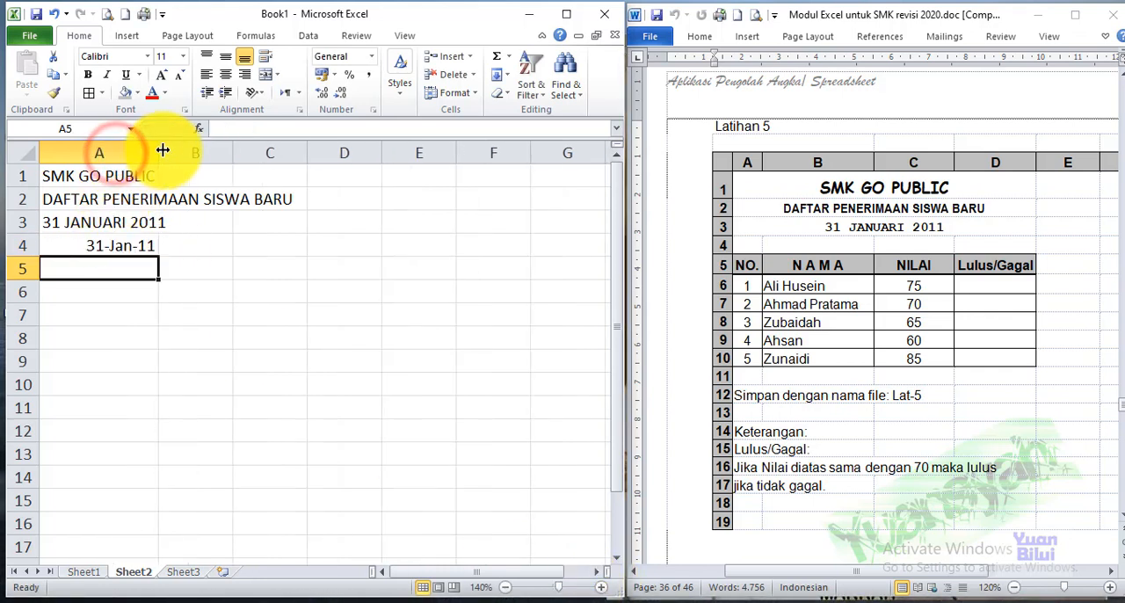
Examine the apostrophe in front of the date text in cell A3
click(53, 222)
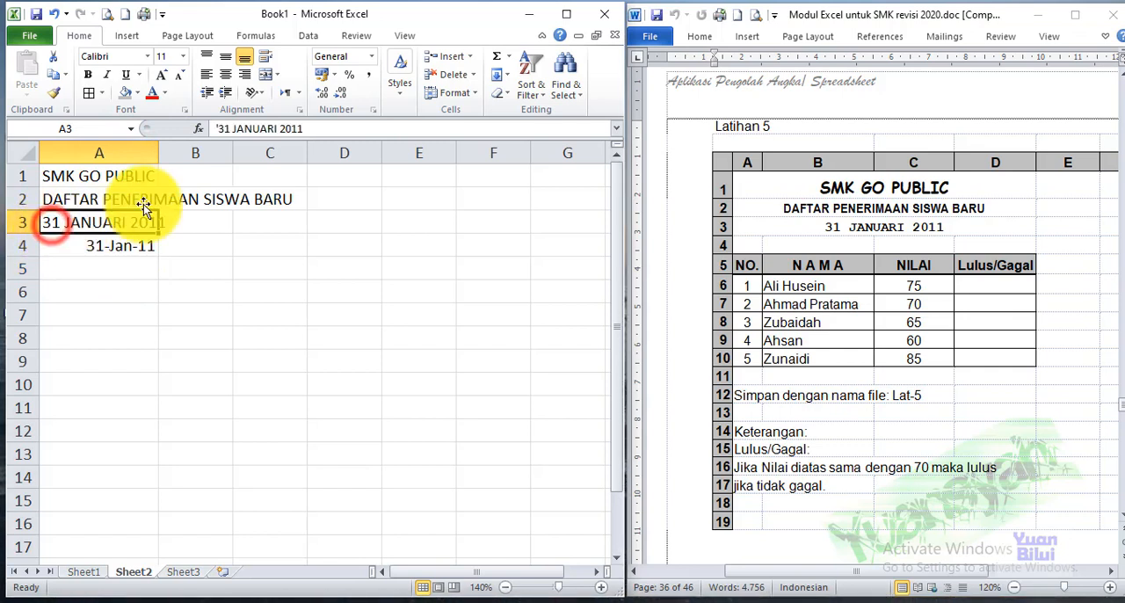
click(100, 235)
double_click(40, 222)
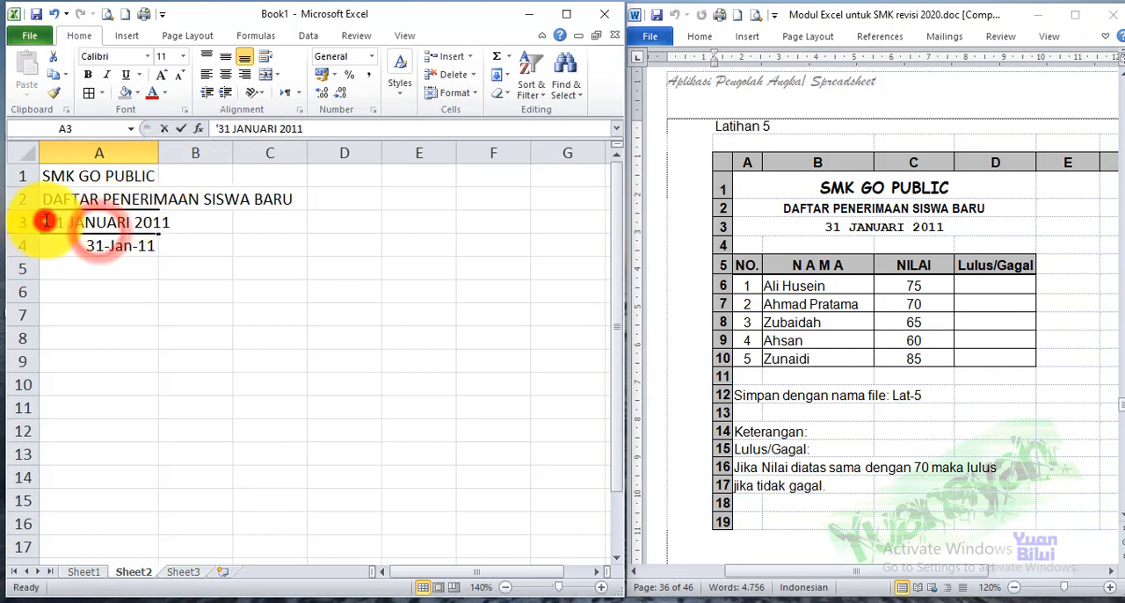
key(Delete)
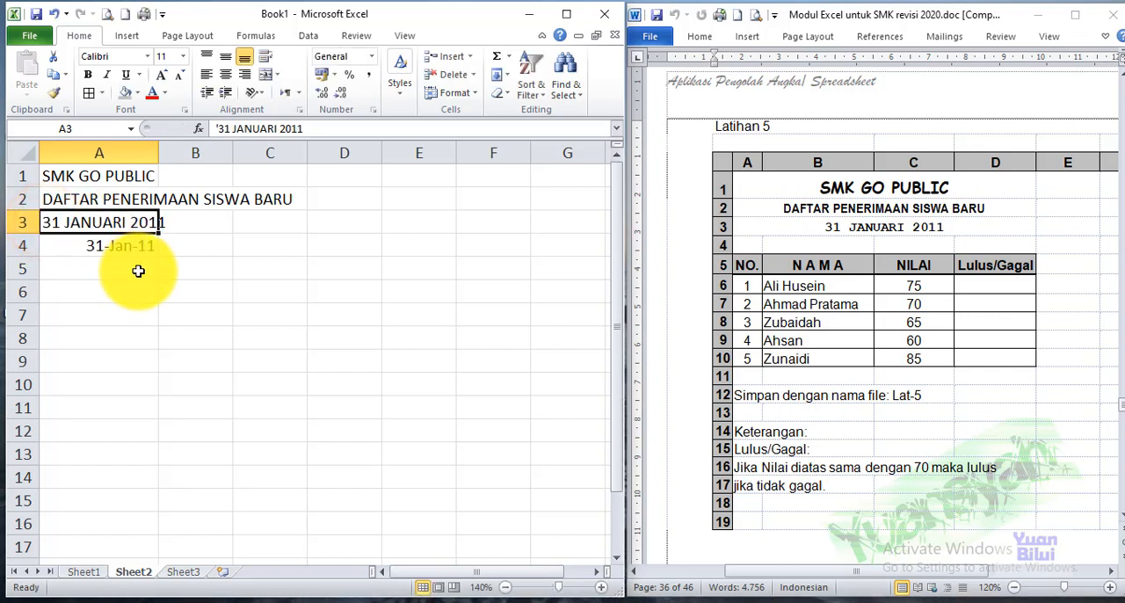
Format the date in A4 with the Date type 14 Maret 2001
click(101, 245)
click(371, 57)
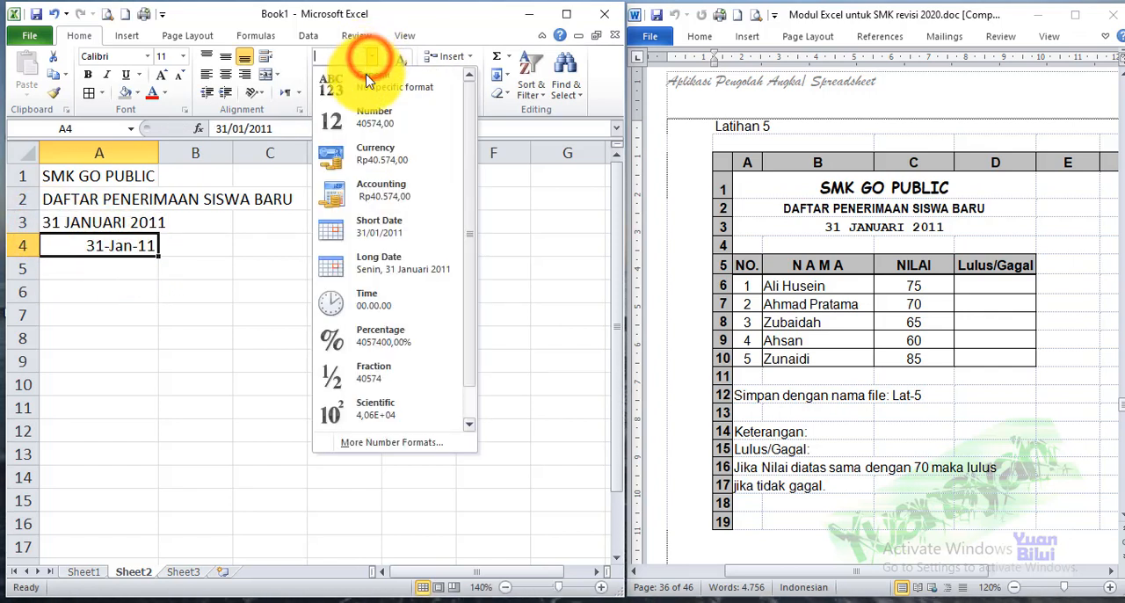
click(396, 443)
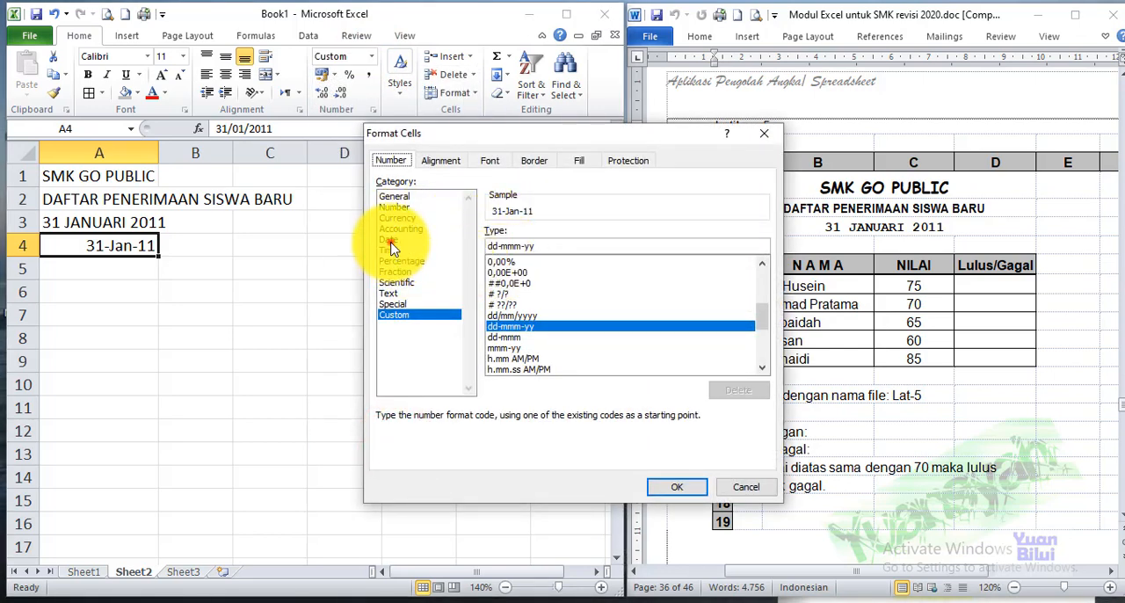
click(390, 241)
click(523, 298)
click(676, 486)
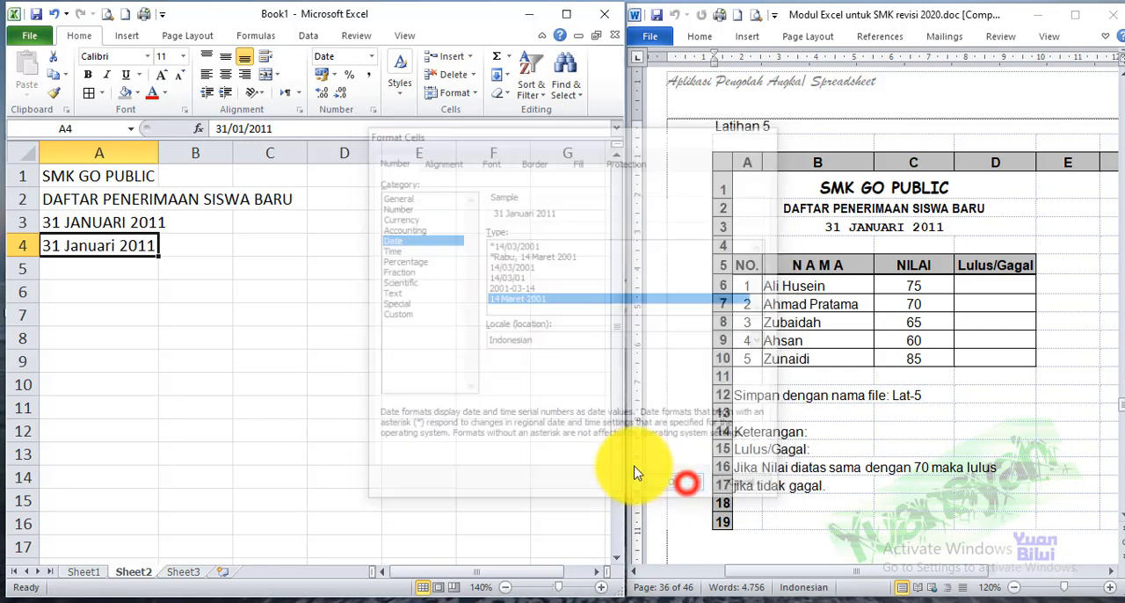
Compare with the text entry in A3, and clear the trial date from A4
click(255, 334)
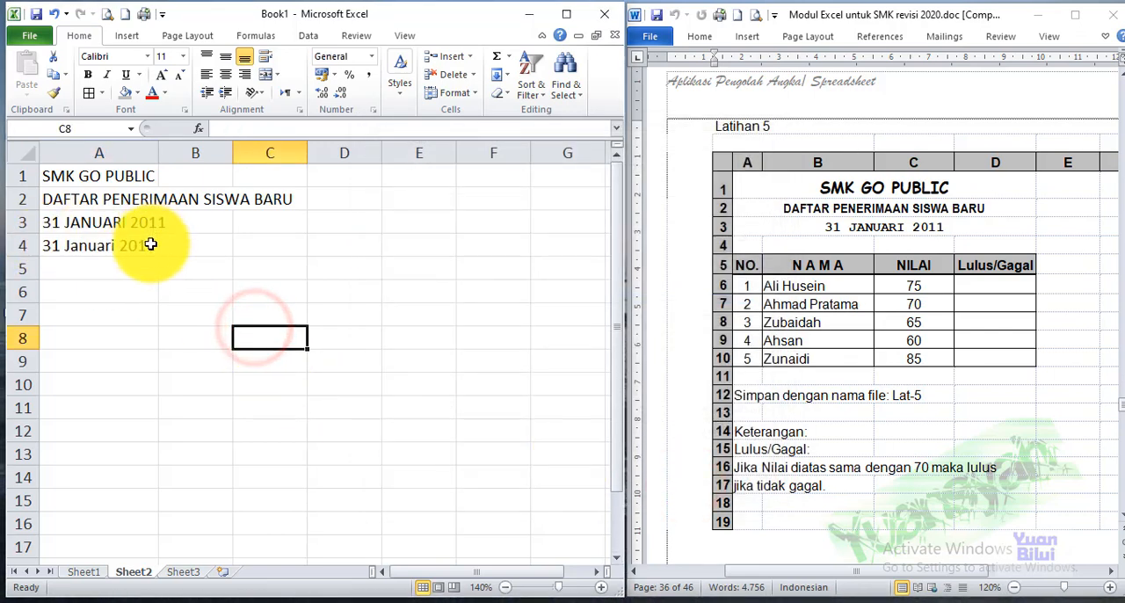
double_click(65, 225)
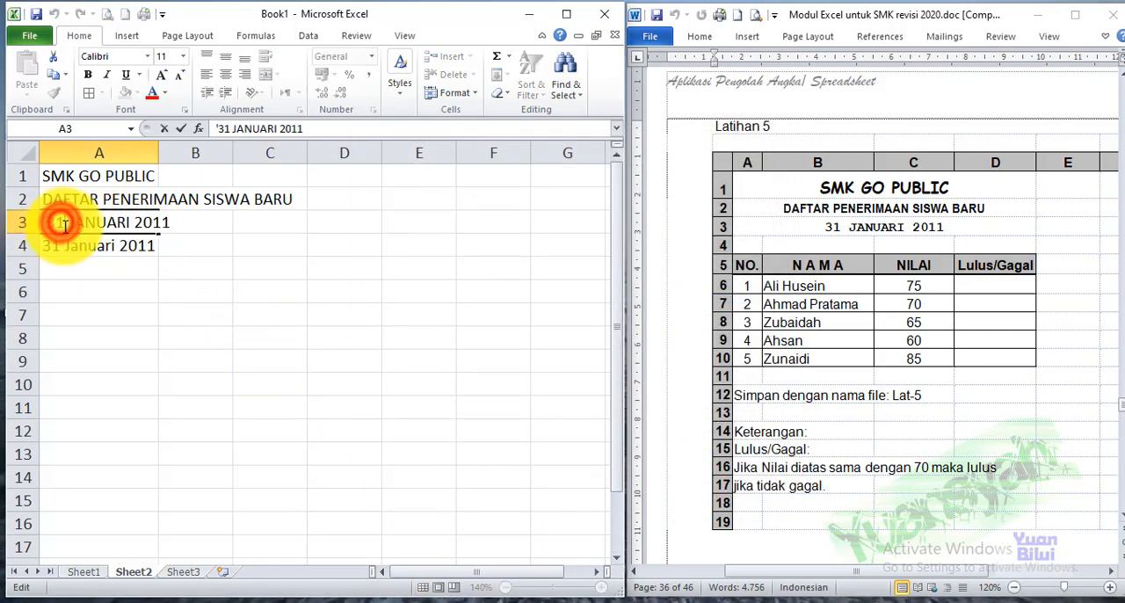
click(86, 247)
key(Delete)
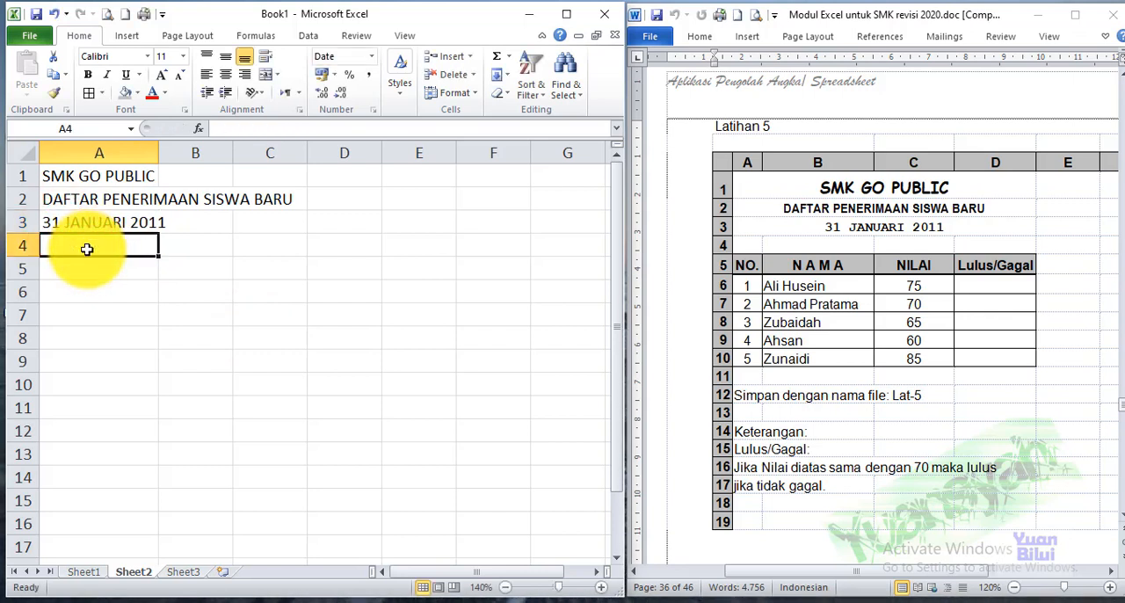
Enter the table headers NO, N A M A, NILAI and Lulus/ Gagal in cells A5 to D5
click(55, 266)
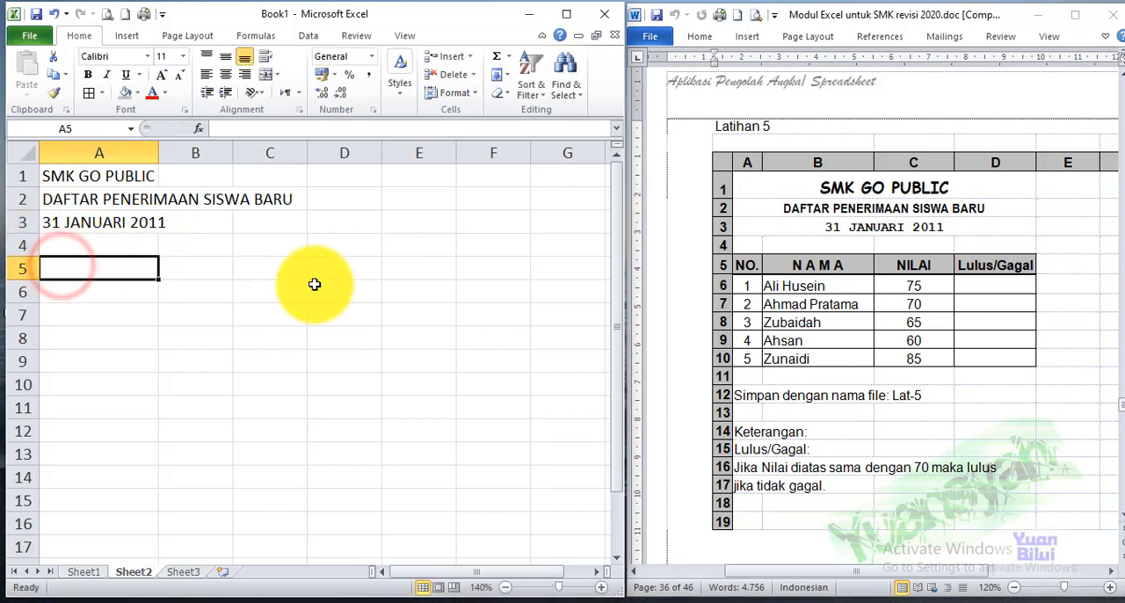
text(NO)
key(Tab)
text(N)
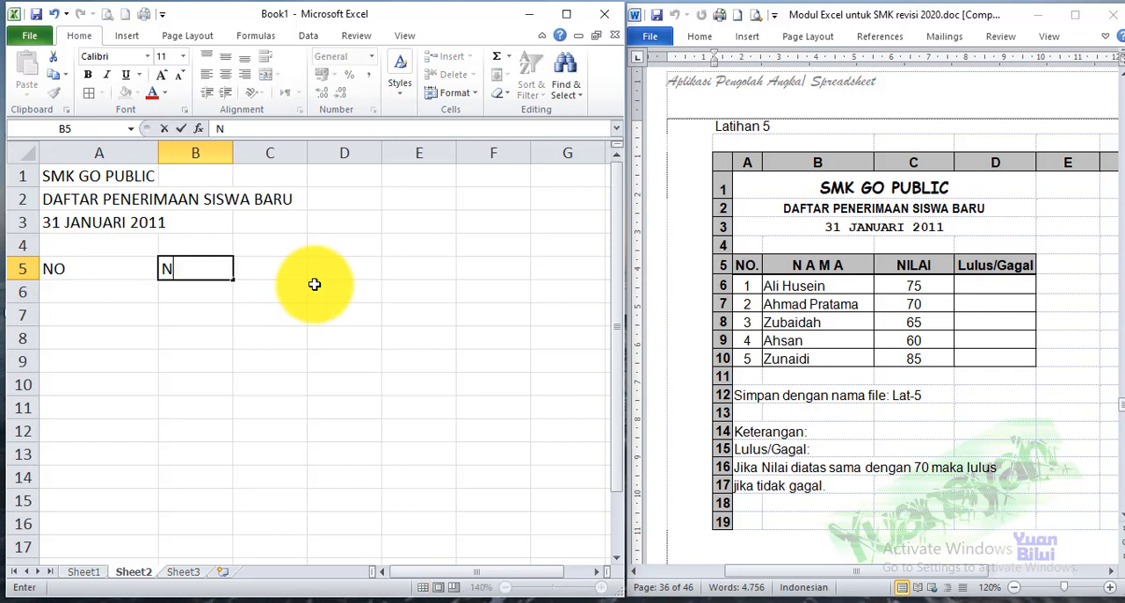
text( A M A)
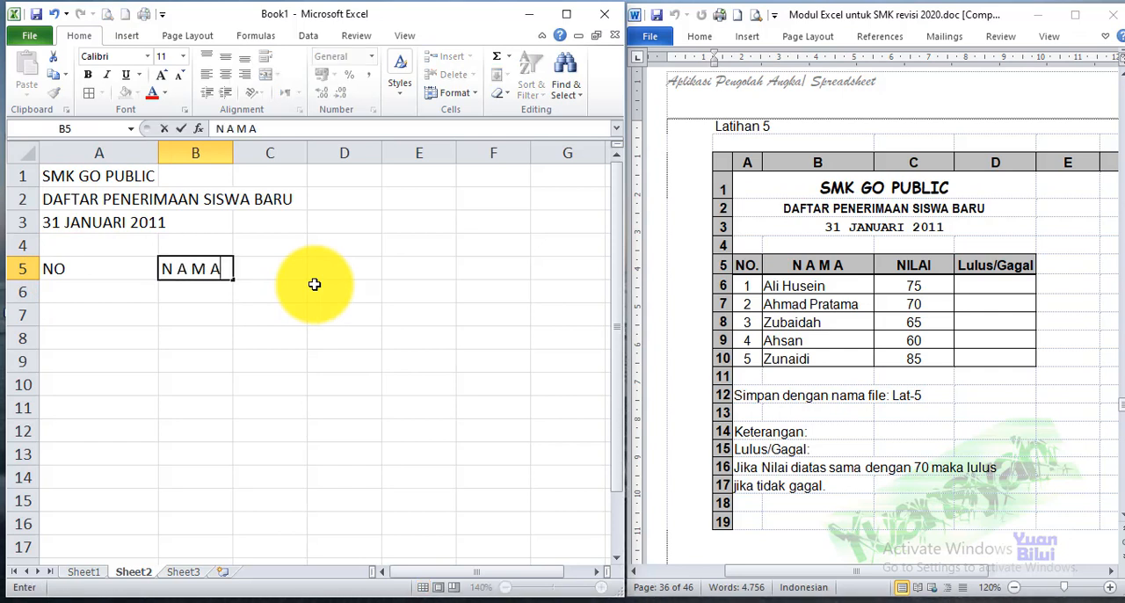
key(Tab)
text(NILAI)
key(Tab)
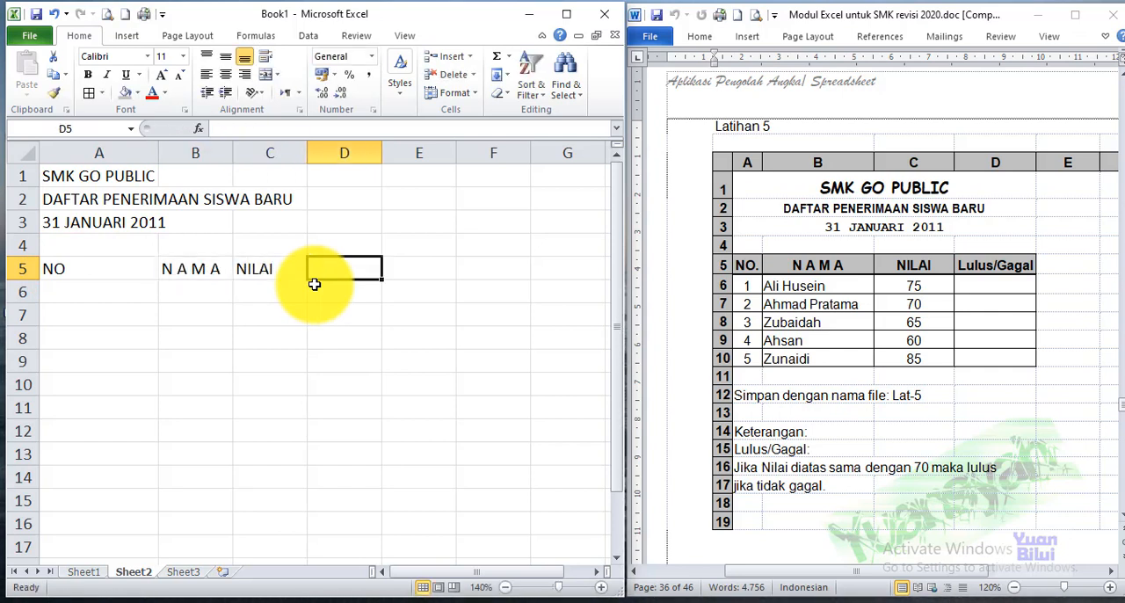
text(Lulus/ Gagal)
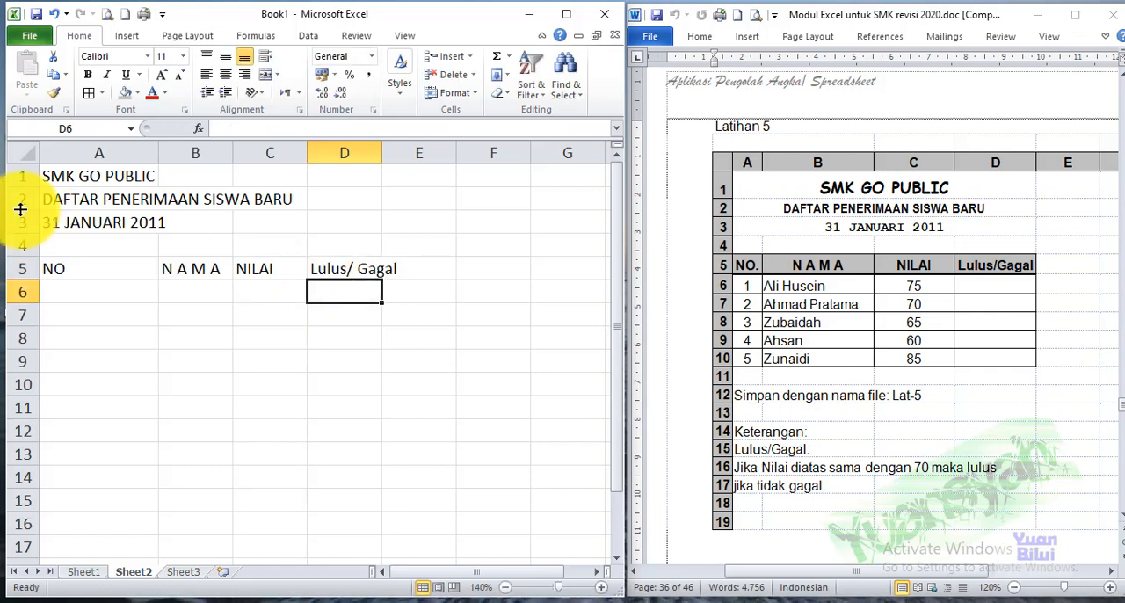
Number the rows 1 to 5 in A6:A10 by filling the series down, and narrow column A
click(92, 292)
text(1)
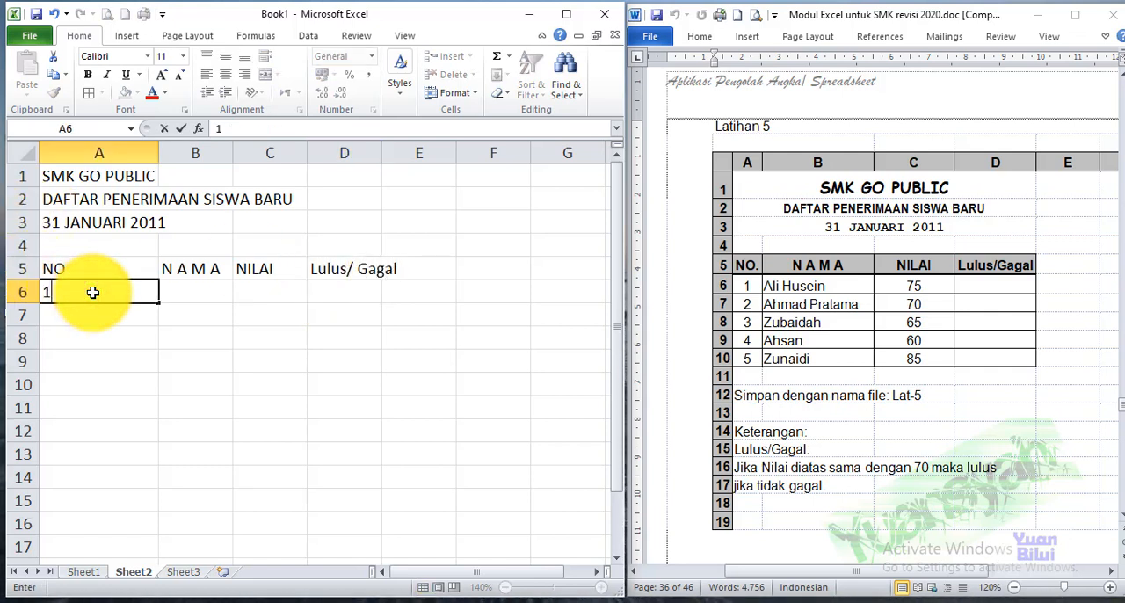
key(Return)
text(2)
key(Return)
drag(93, 292, 100, 307)
drag(159, 326, 156, 383)
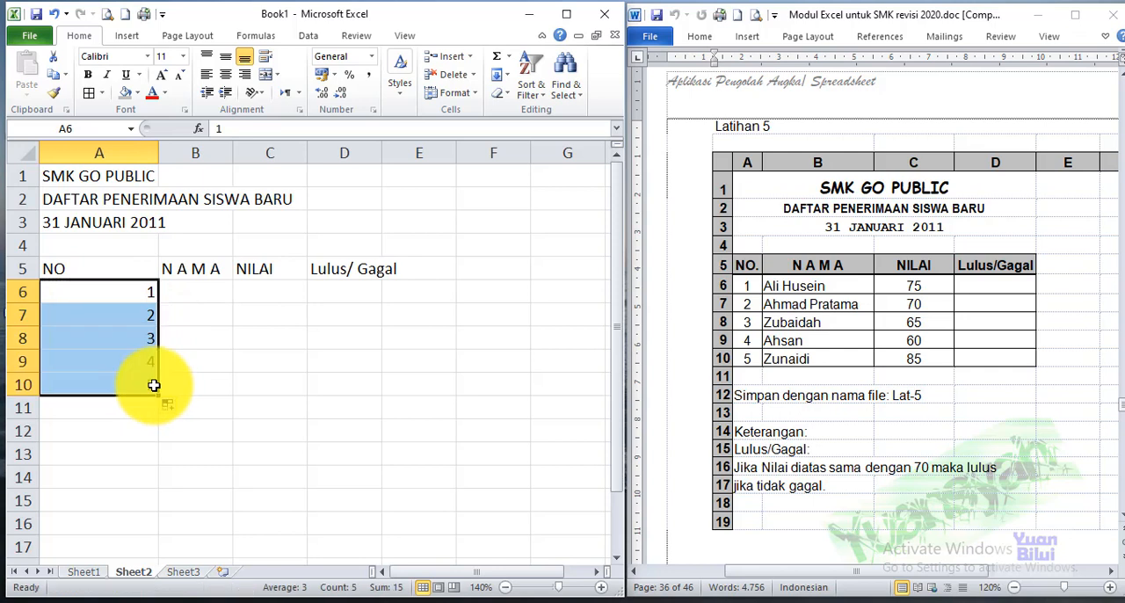
drag(159, 154, 89, 174)
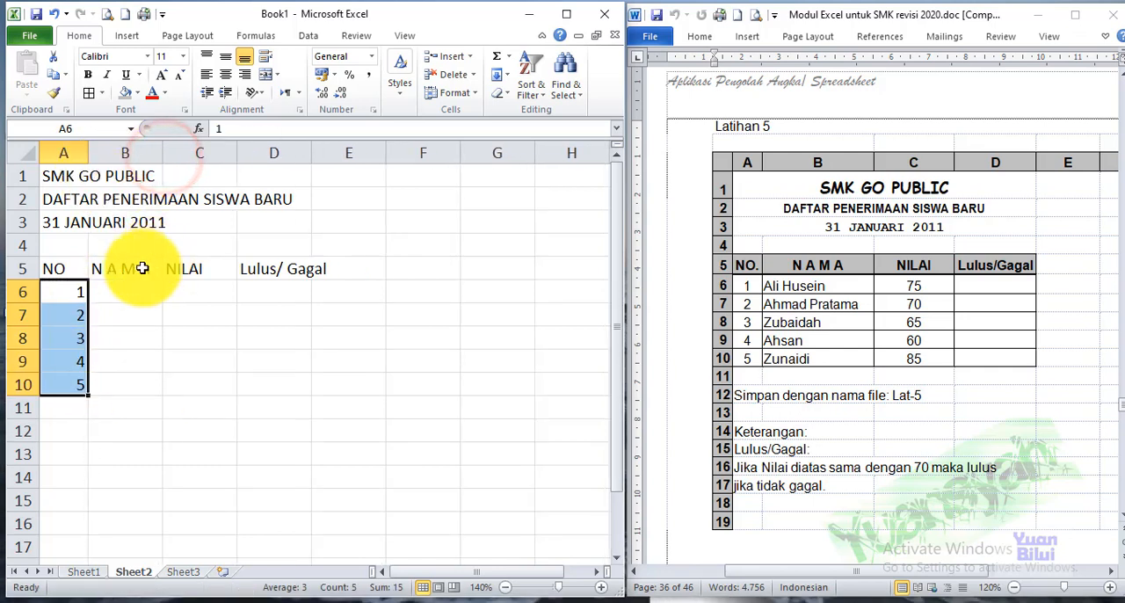
Enter the five students' names from the Latihan 5 table in cells B6 to B10
click(125, 292)
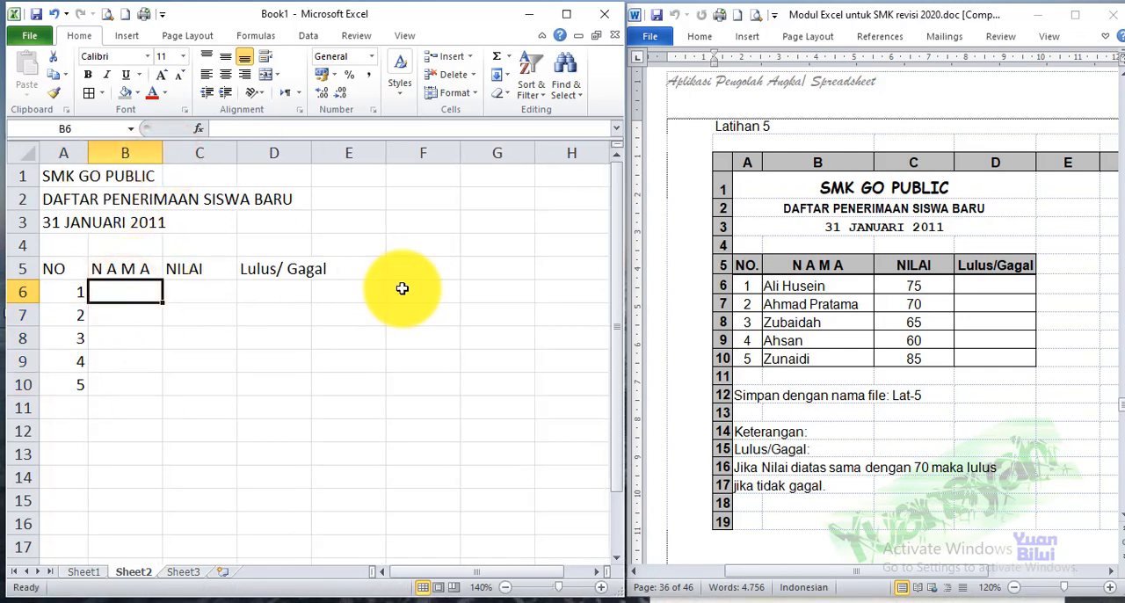
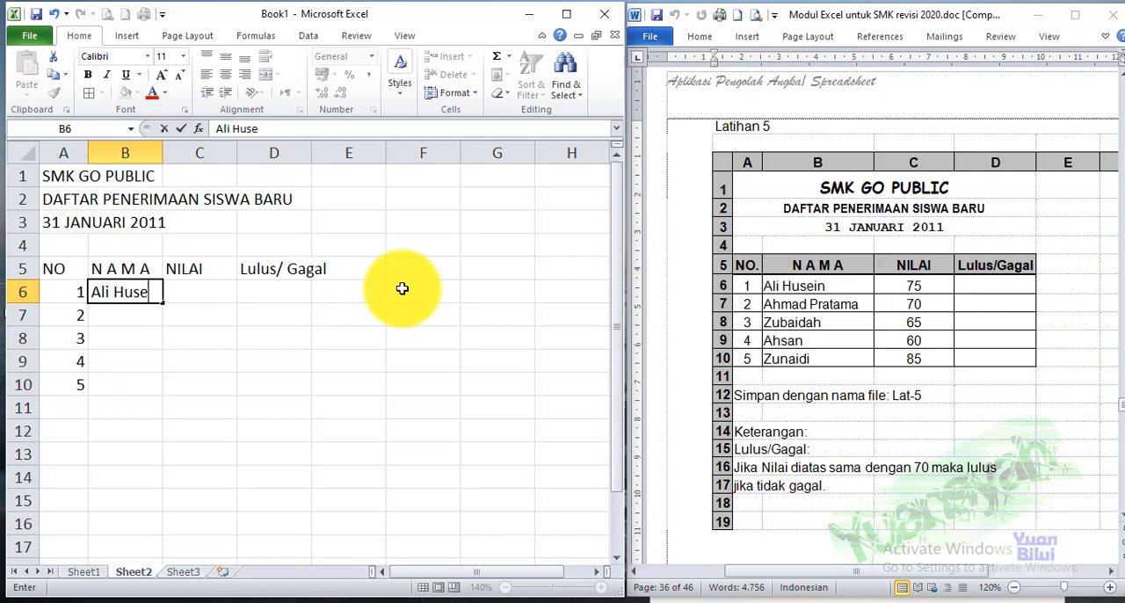
key(Return)
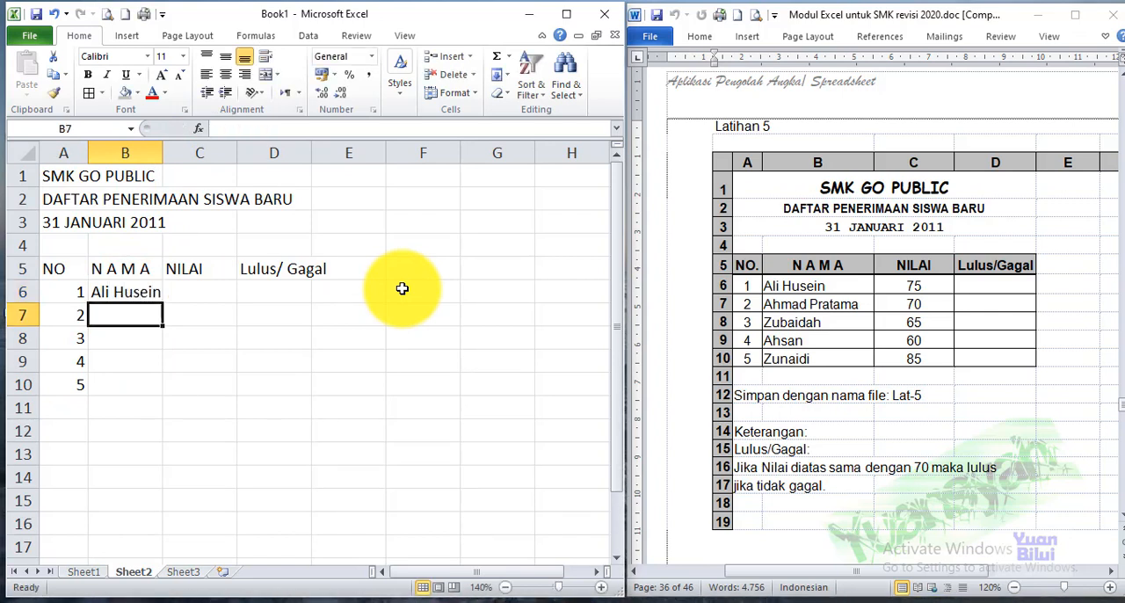
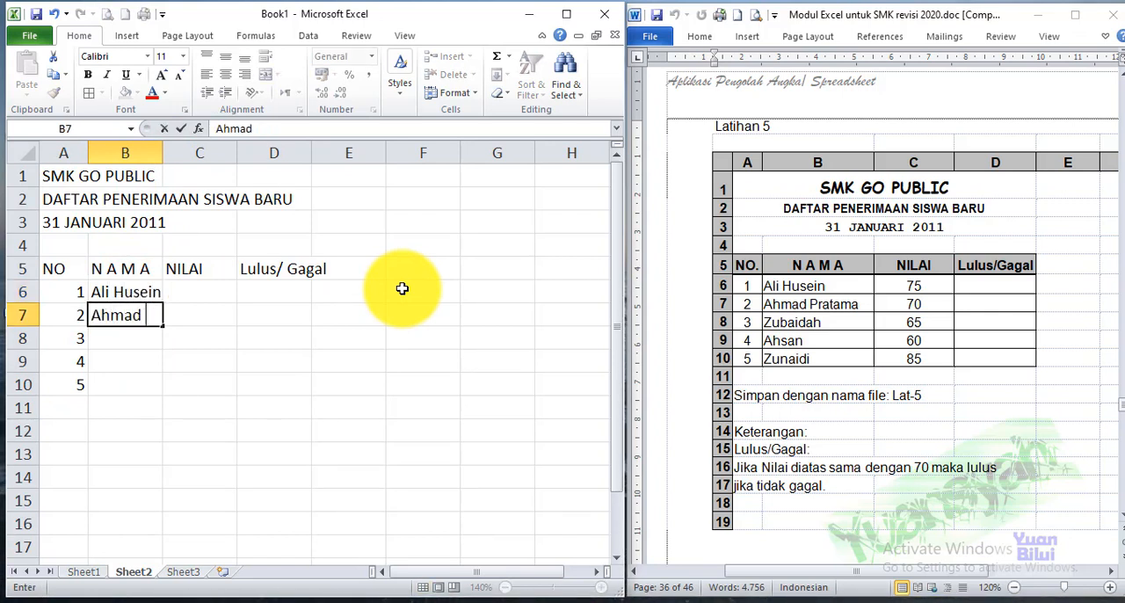
key(Return)
text(Z)
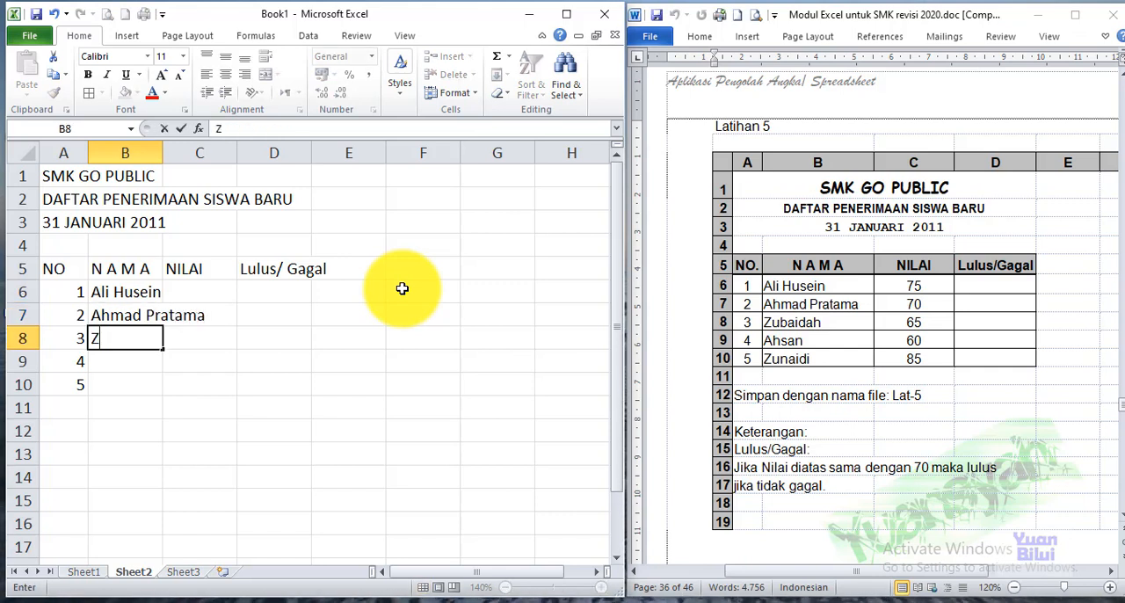
text(ubaidah)
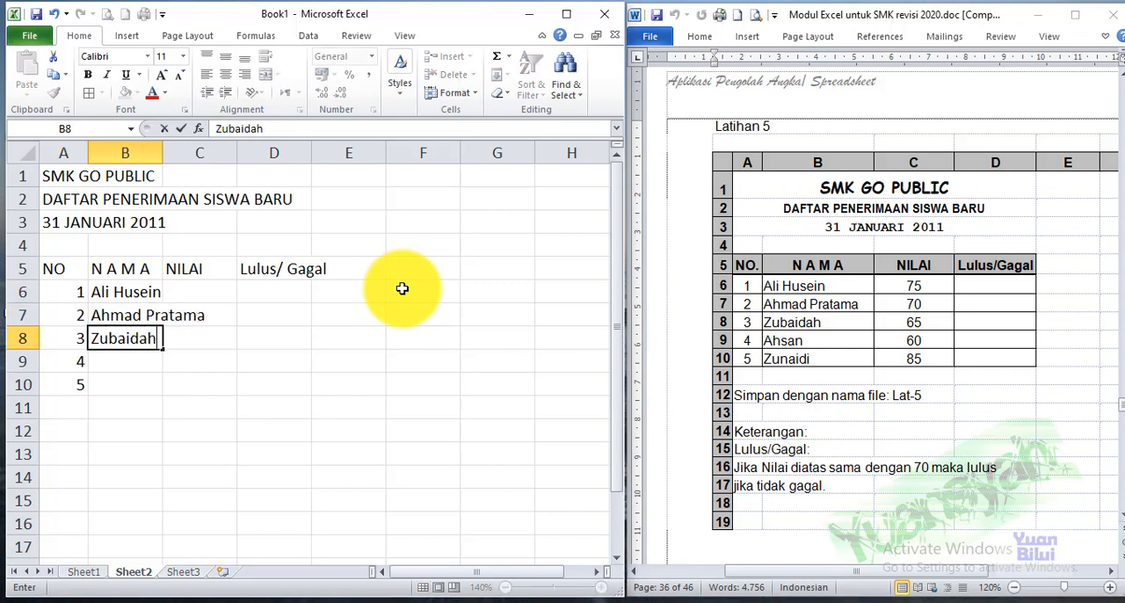
key(Return)
text(Ahsan)
key(Return)
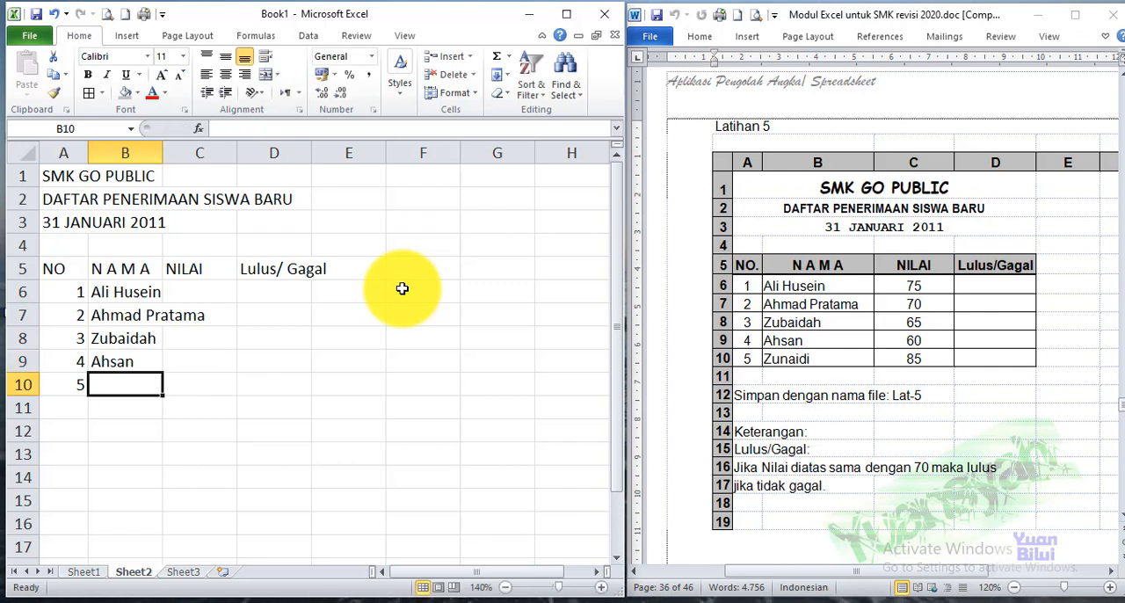
text(Zunaid)
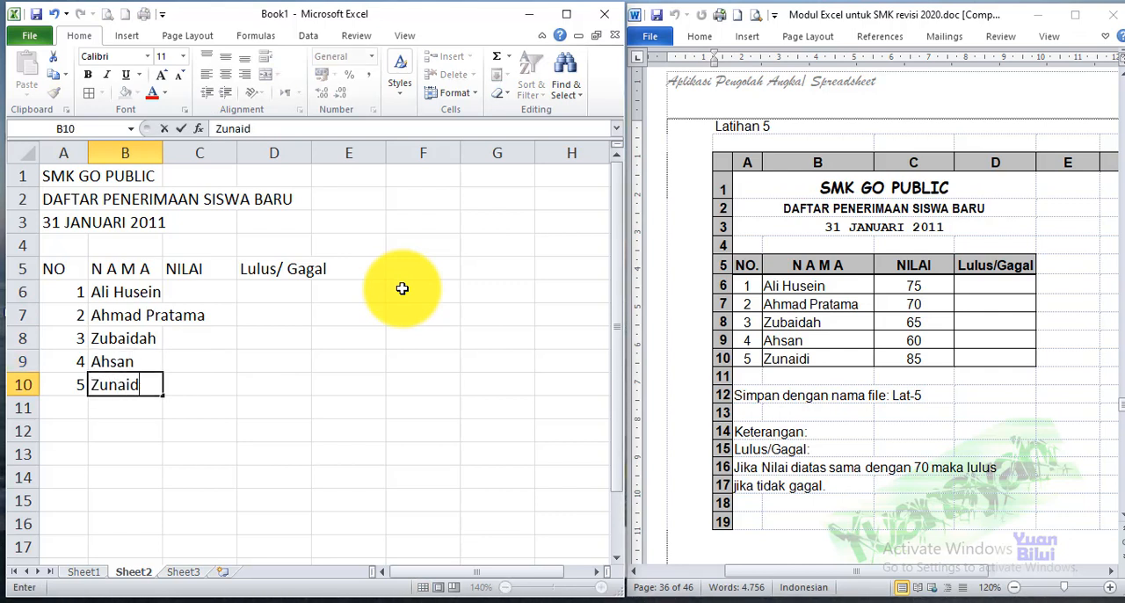
text(i)
key(Return)
Enter the scores 75, 70, 65, 60 and 85 in the NILAI column, cells C6 to C10
key(Up)
key(Up)
key(Up)
key(Up)
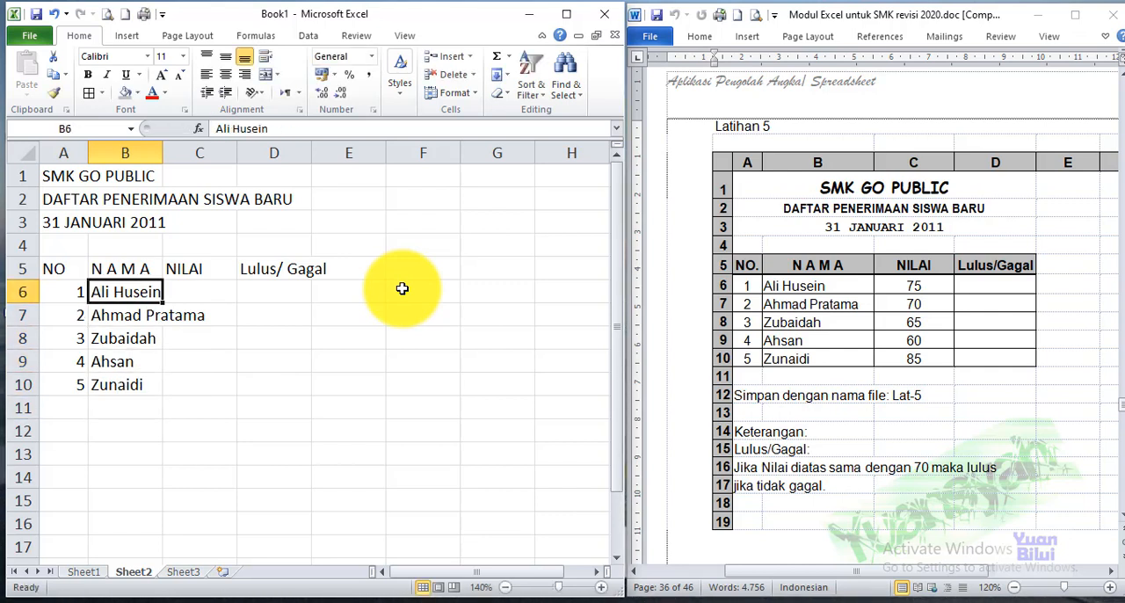
key(Right)
text(75)
key(Return)
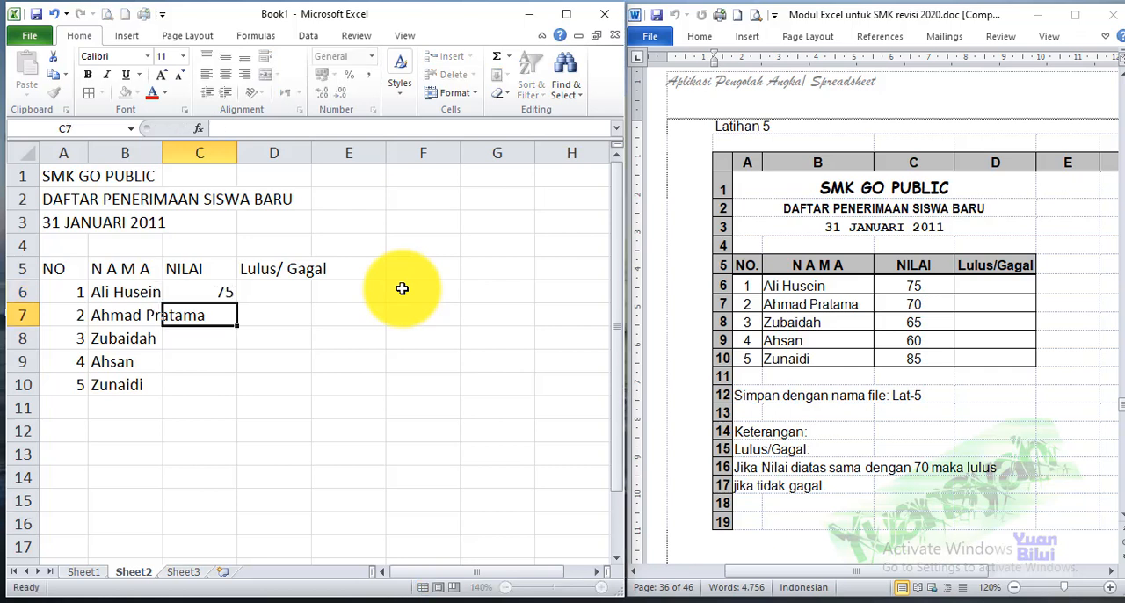
text(70)
key(Return)
text(65)
key(Return)
text(60)
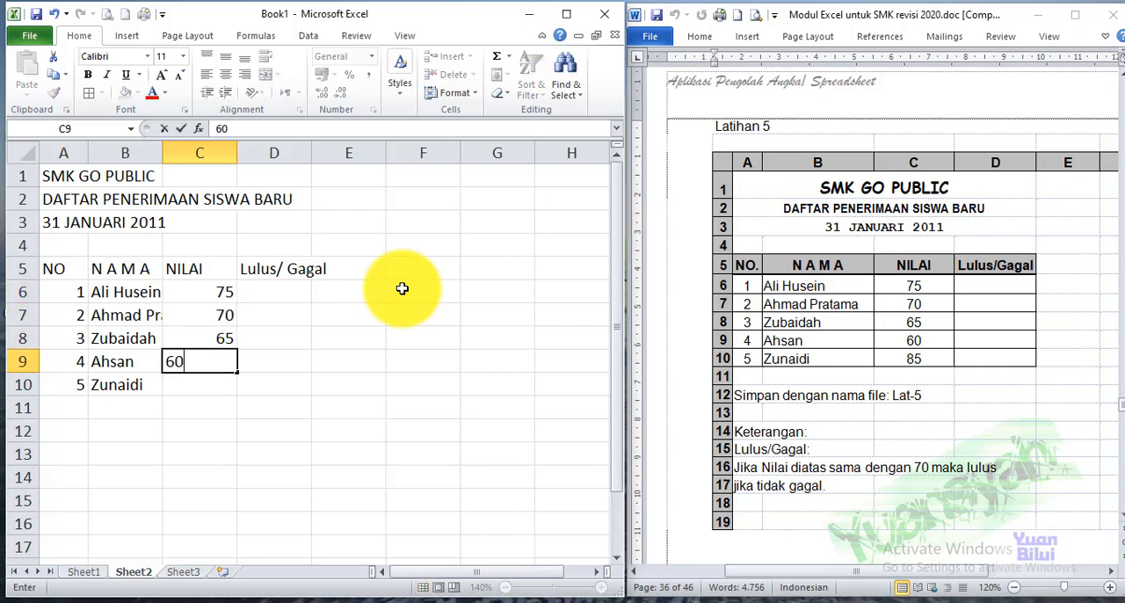
key(Return)
text(85)
key(Return)
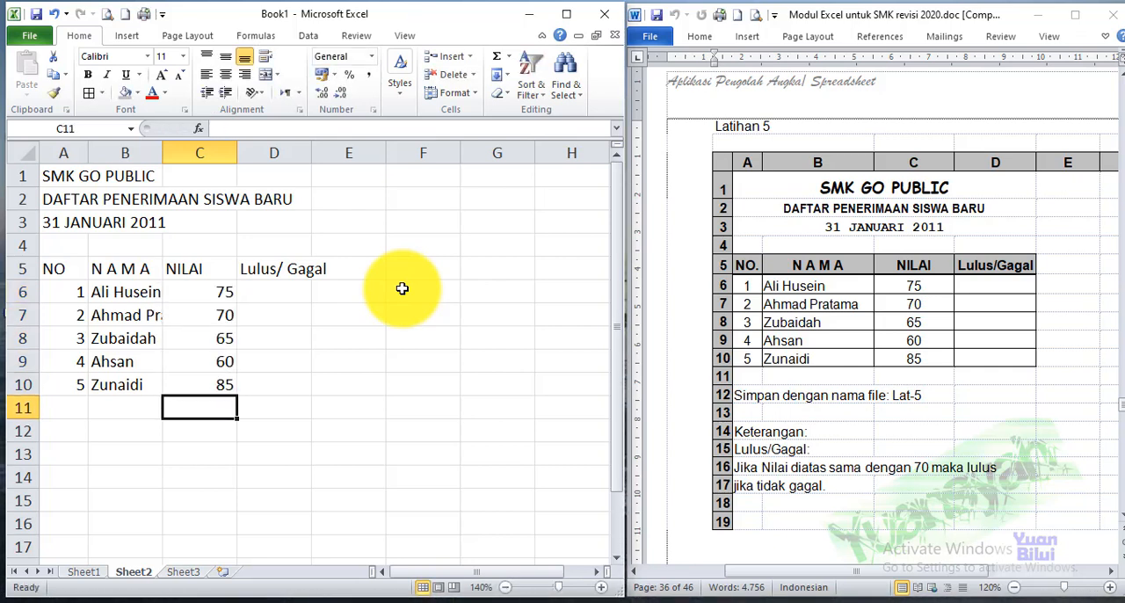
Fit the widths of columns B and D to their contents, and apply all borders to A5:D10
double_click(163, 154)
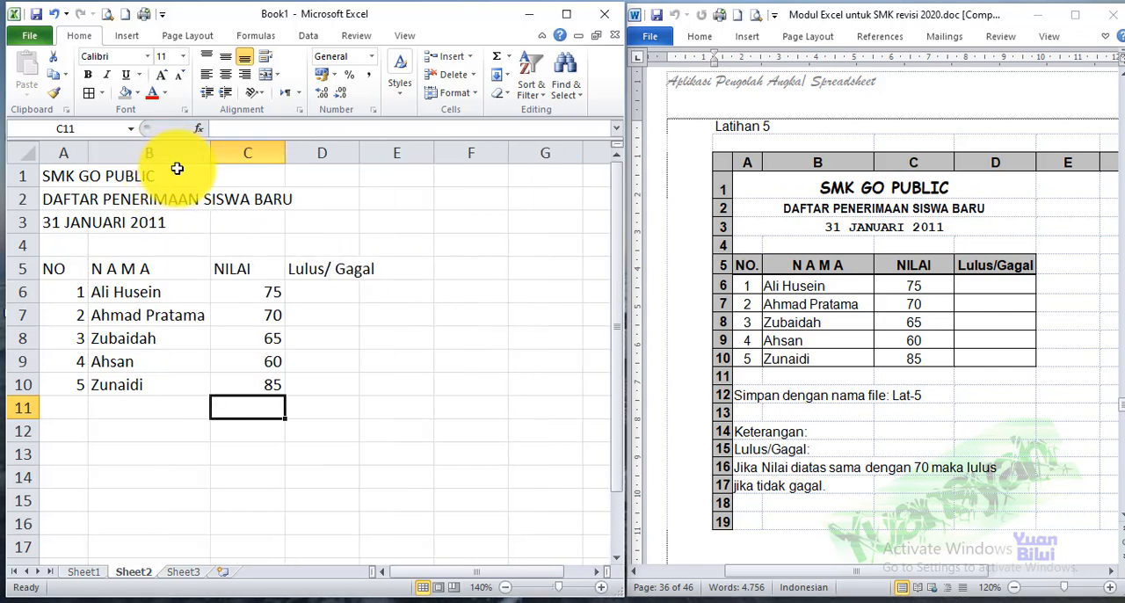
double_click(362, 154)
drag(55, 270, 320, 376)
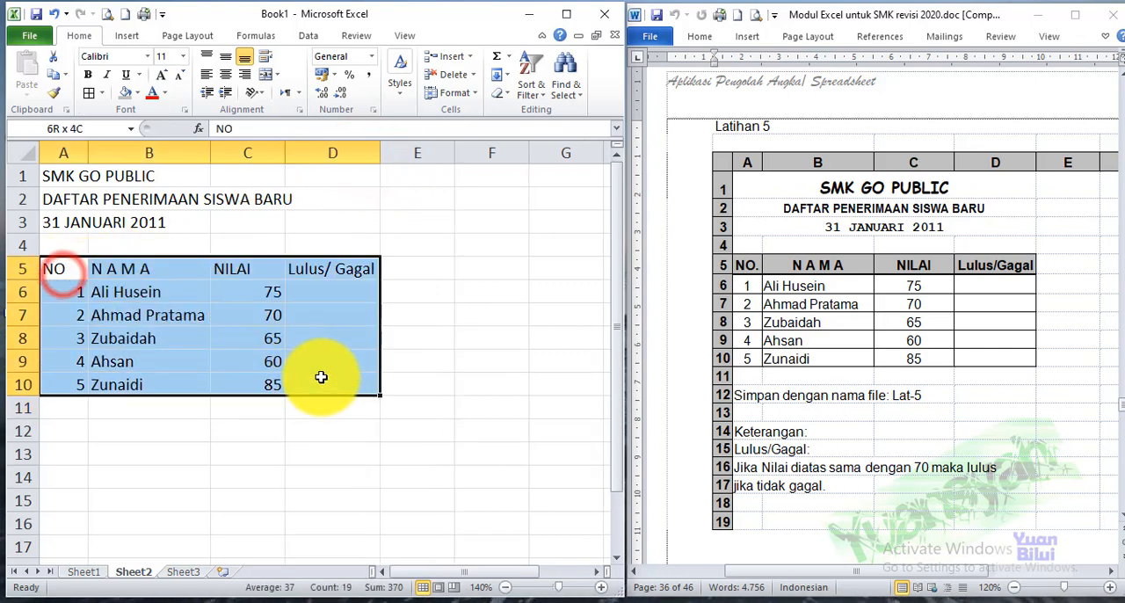
click(101, 96)
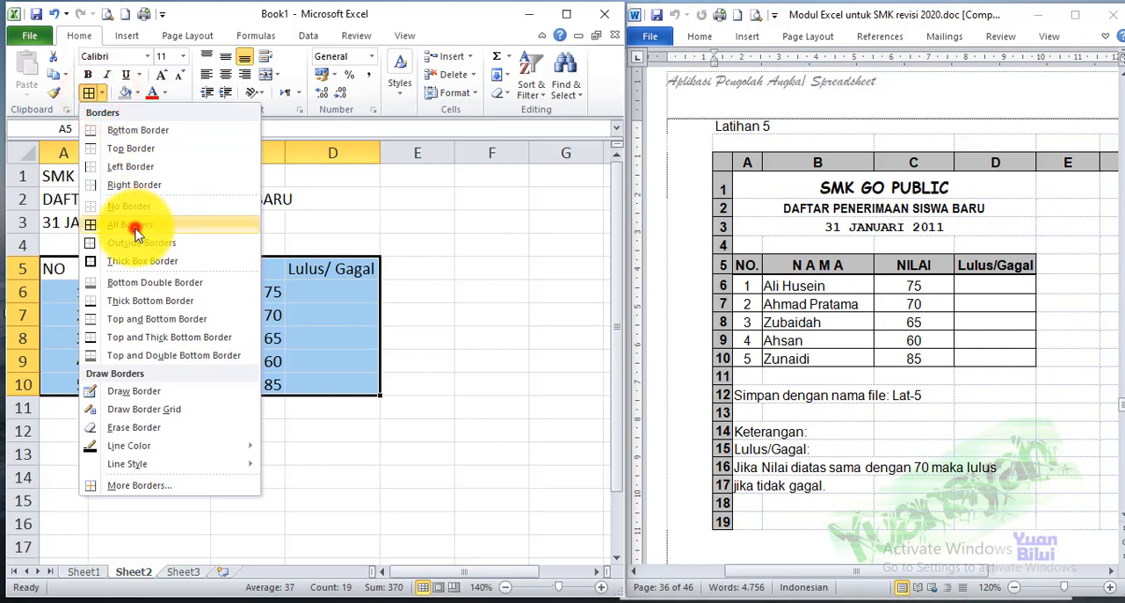
click(135, 230)
Center and bold the table headers in A5:D5 and fill them with gray
drag(51, 272, 347, 269)
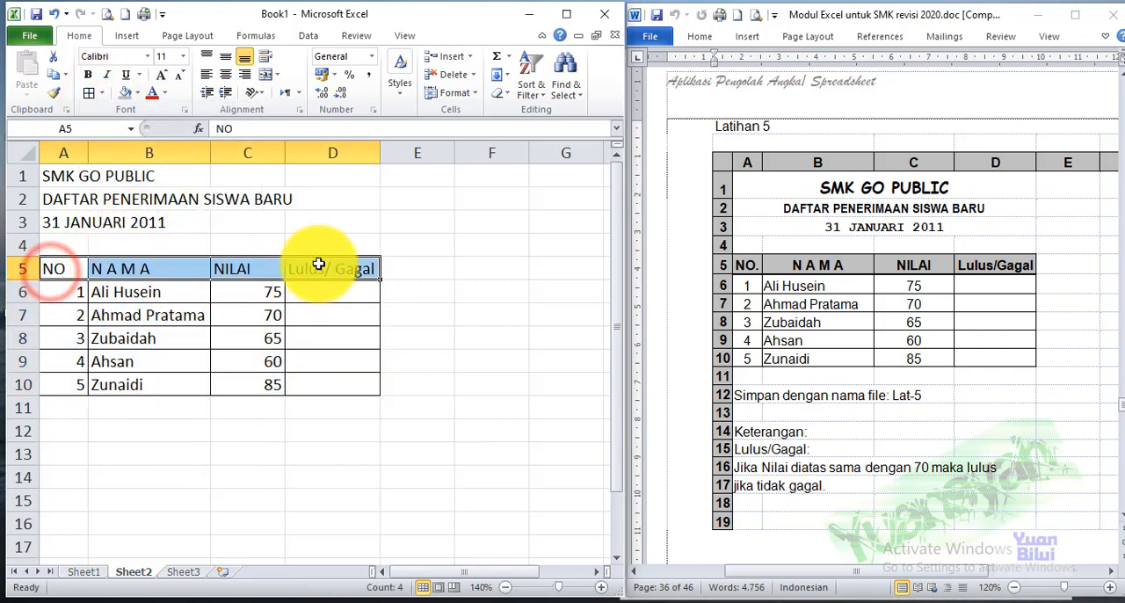
click(226, 76)
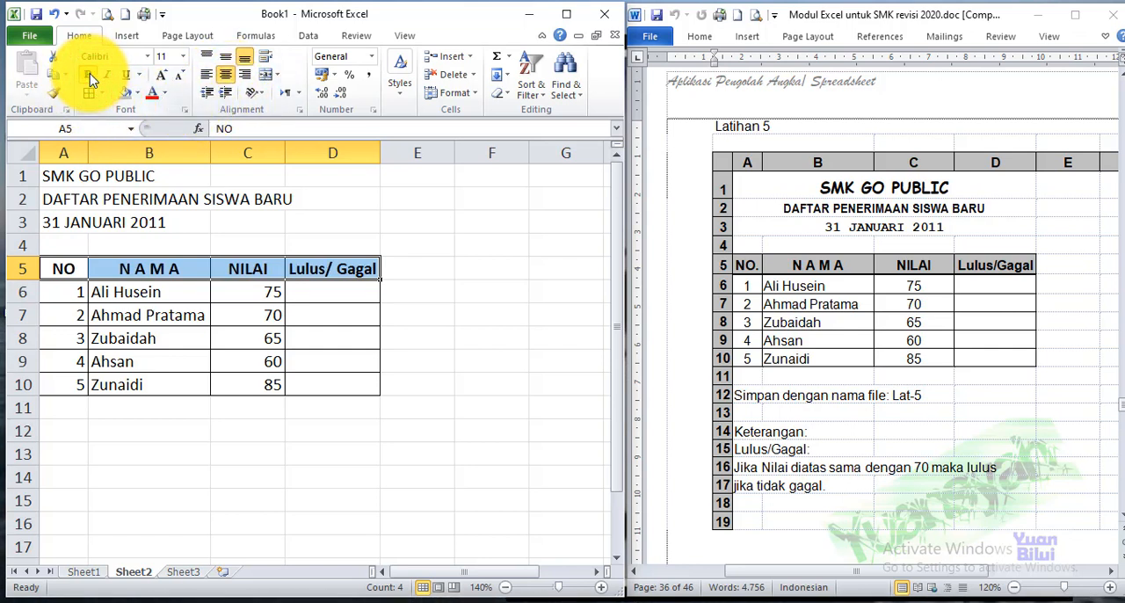
click(139, 93)
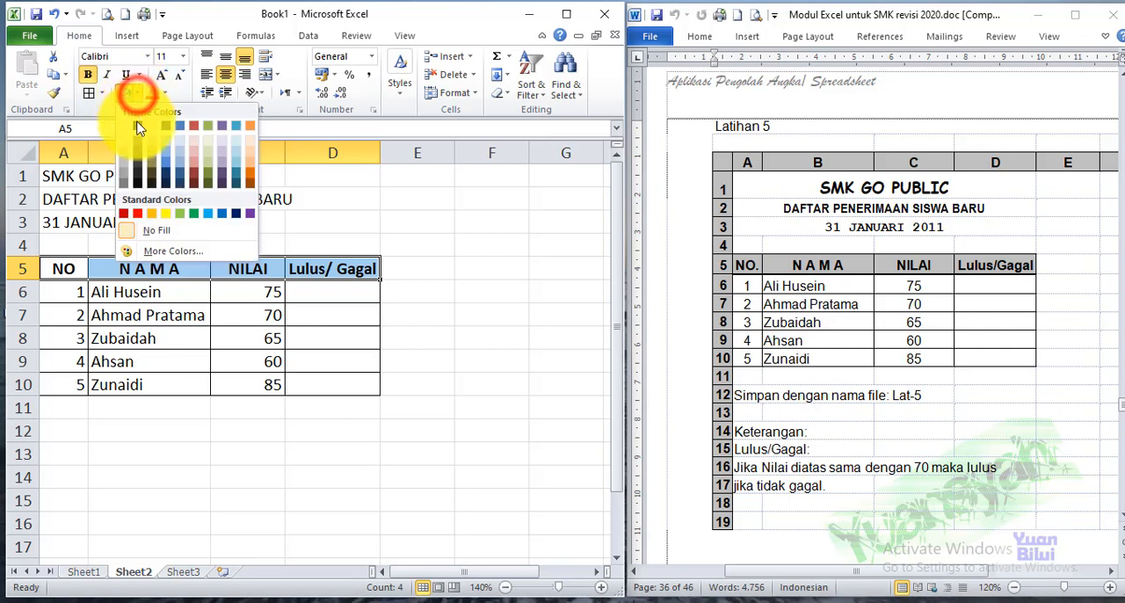
click(123, 167)
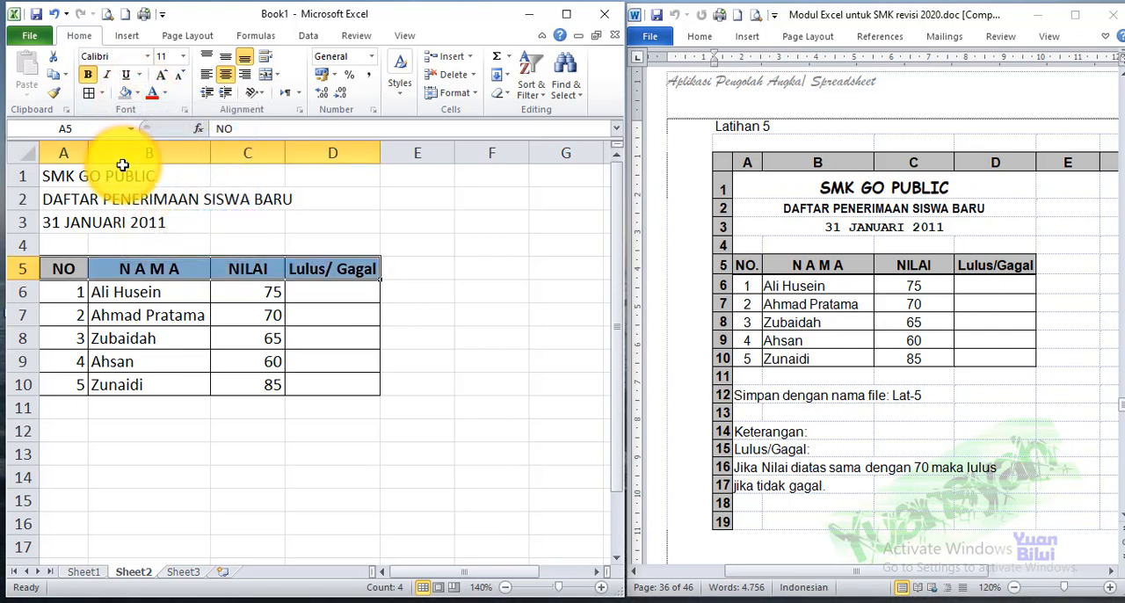
Center the row numbers in A6:A10 and the scores in C6:C10
drag(58, 295, 55, 384)
click(226, 75)
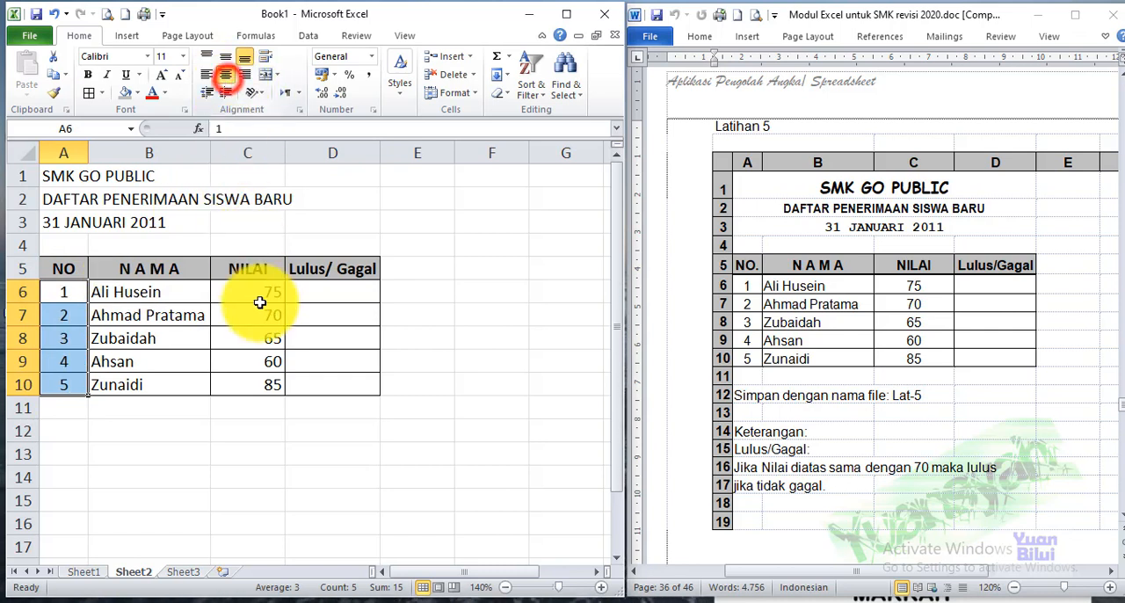
drag(264, 291, 259, 388)
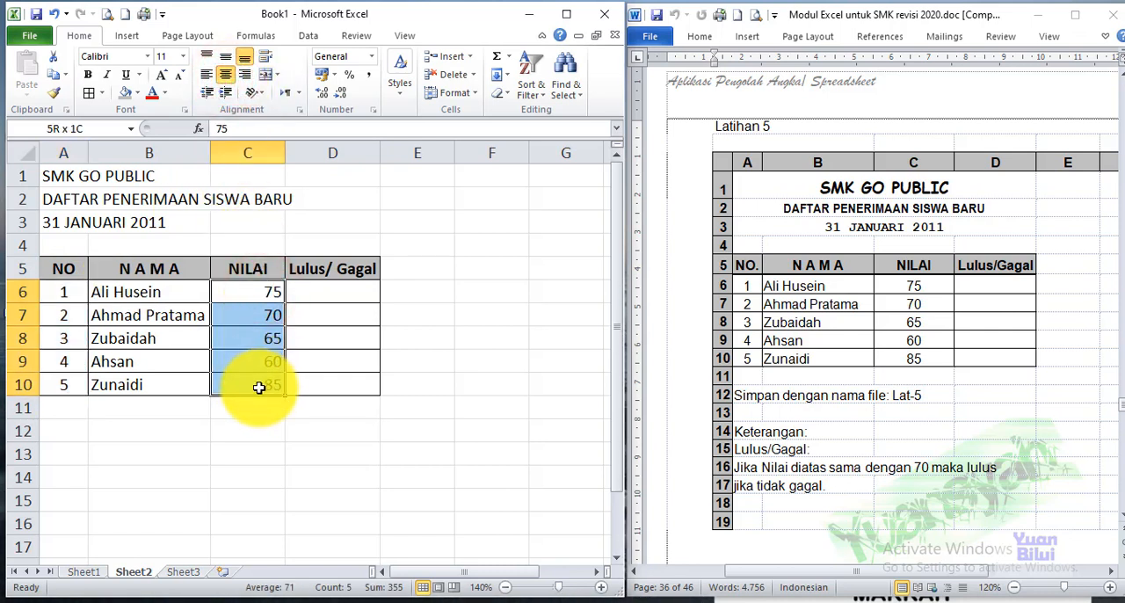
click(226, 74)
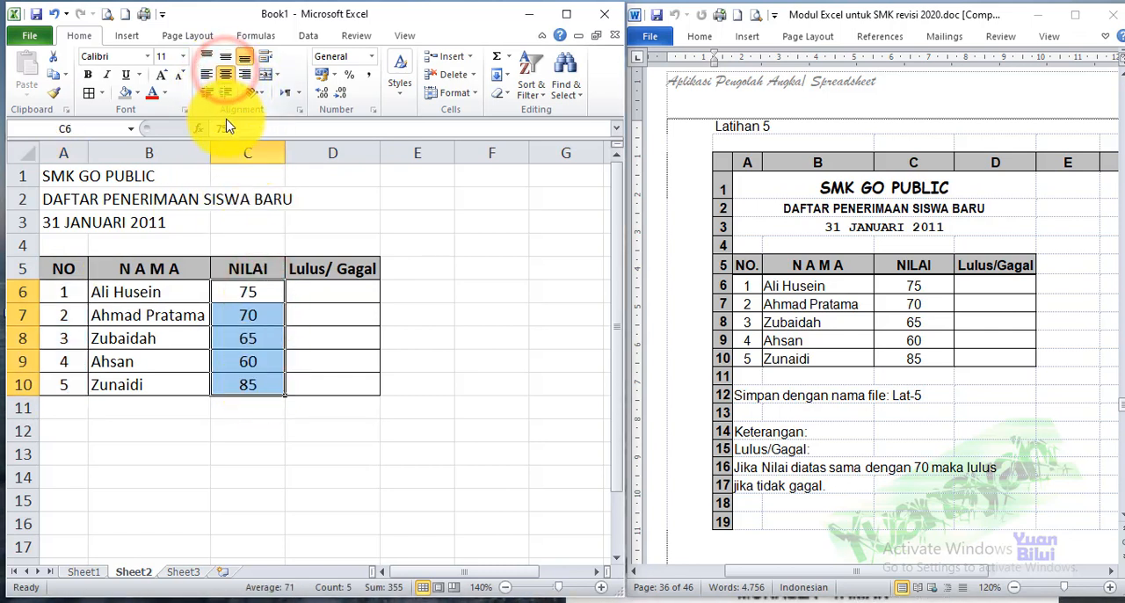
Enter the formula =IF(C6>=70;"Lulus";"Gagal") in cell D6
click(348, 290)
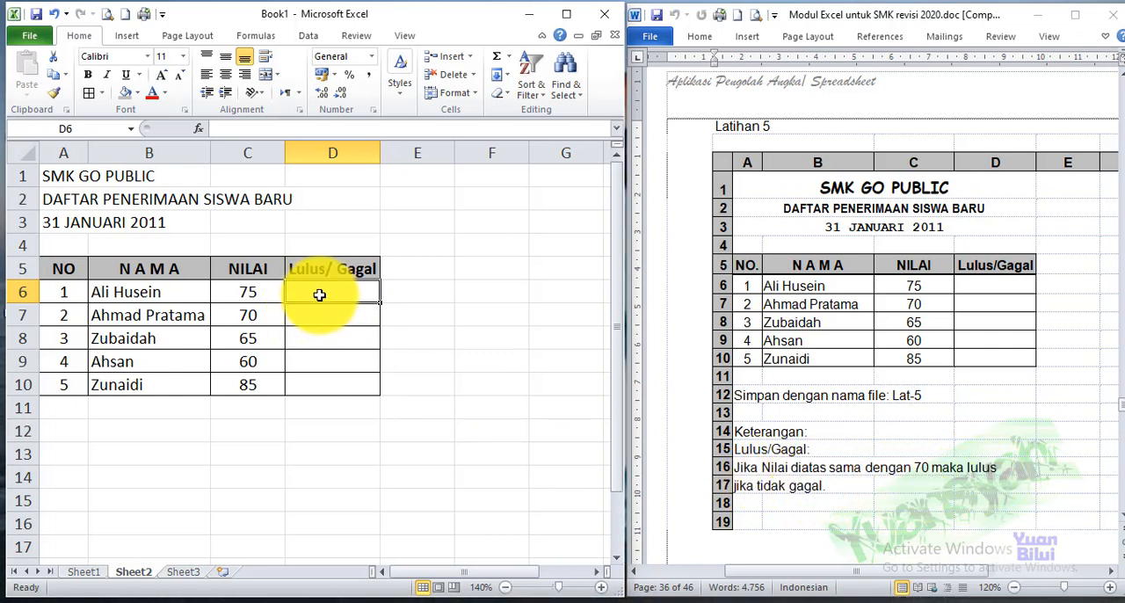
text(=)
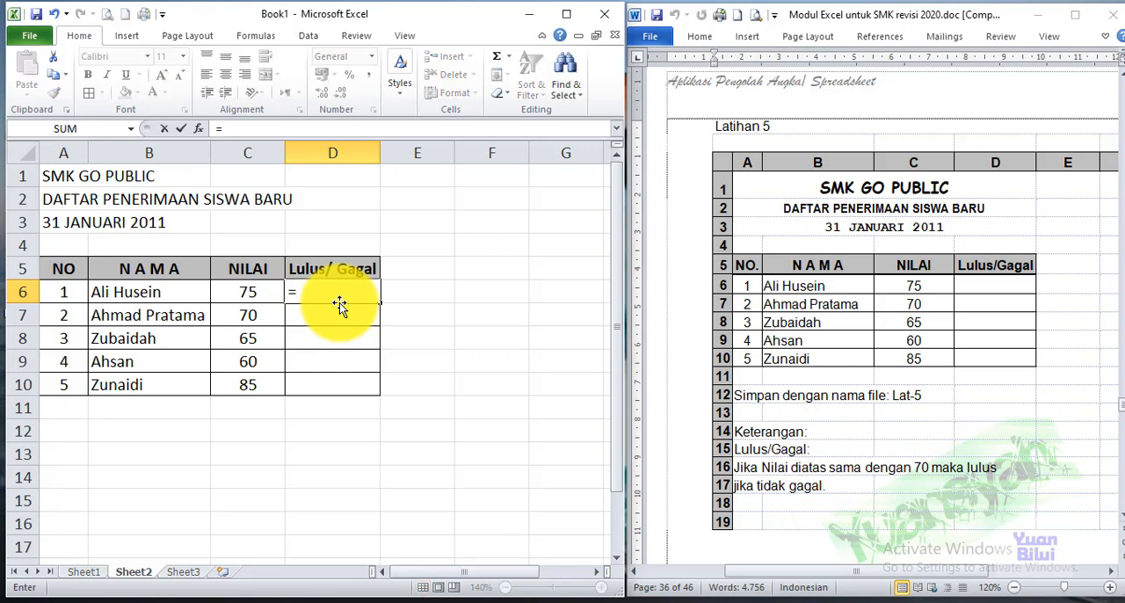
text(IF)
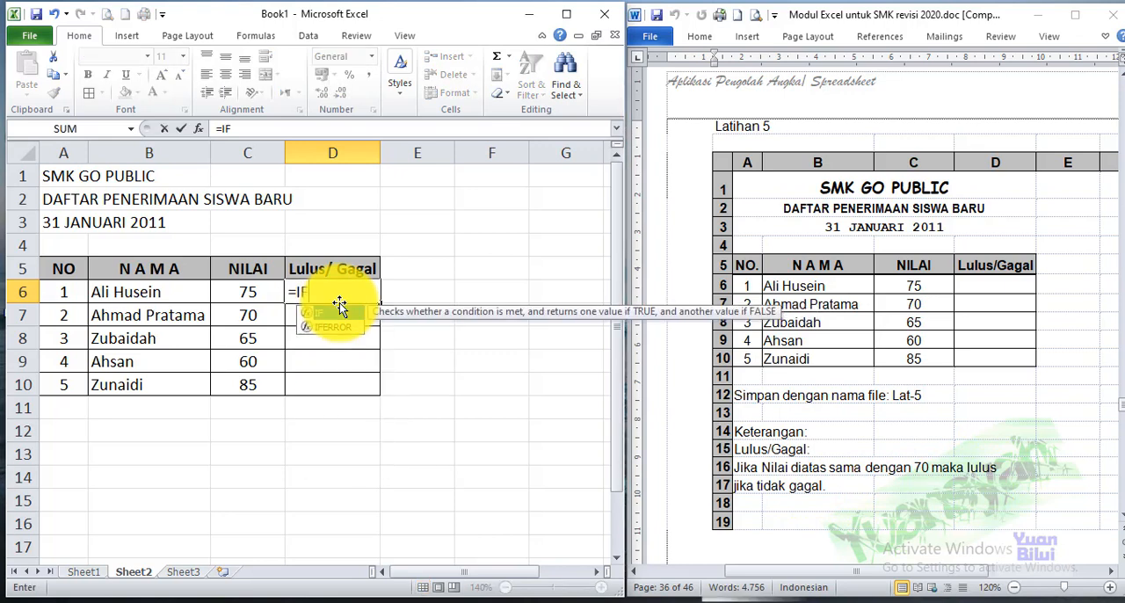
text(()
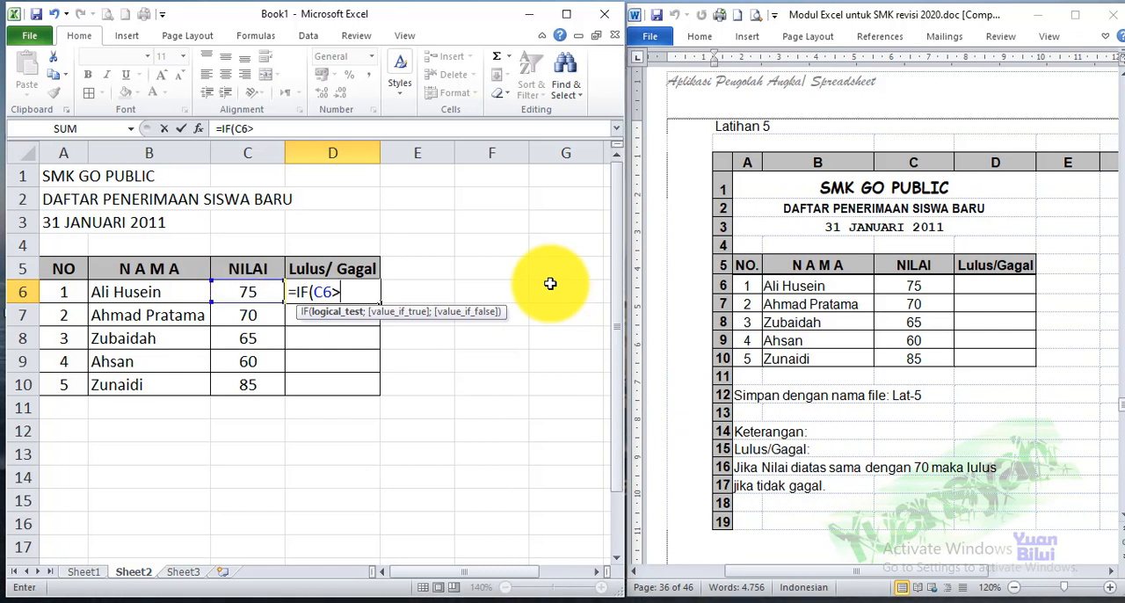
text(=70;"Lulu)
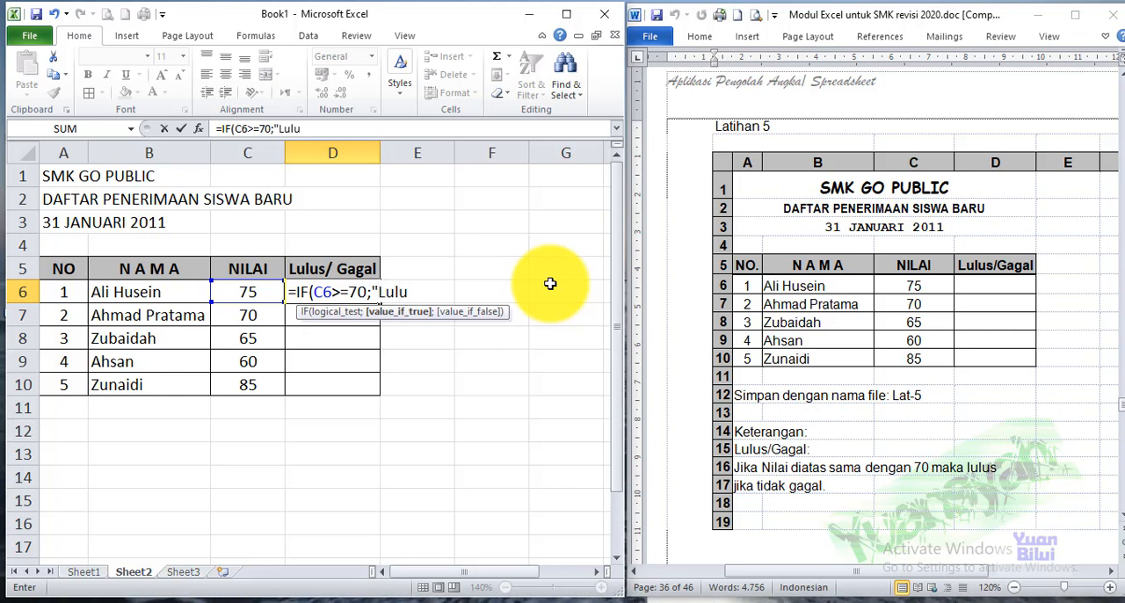
text(s";"Gagal)
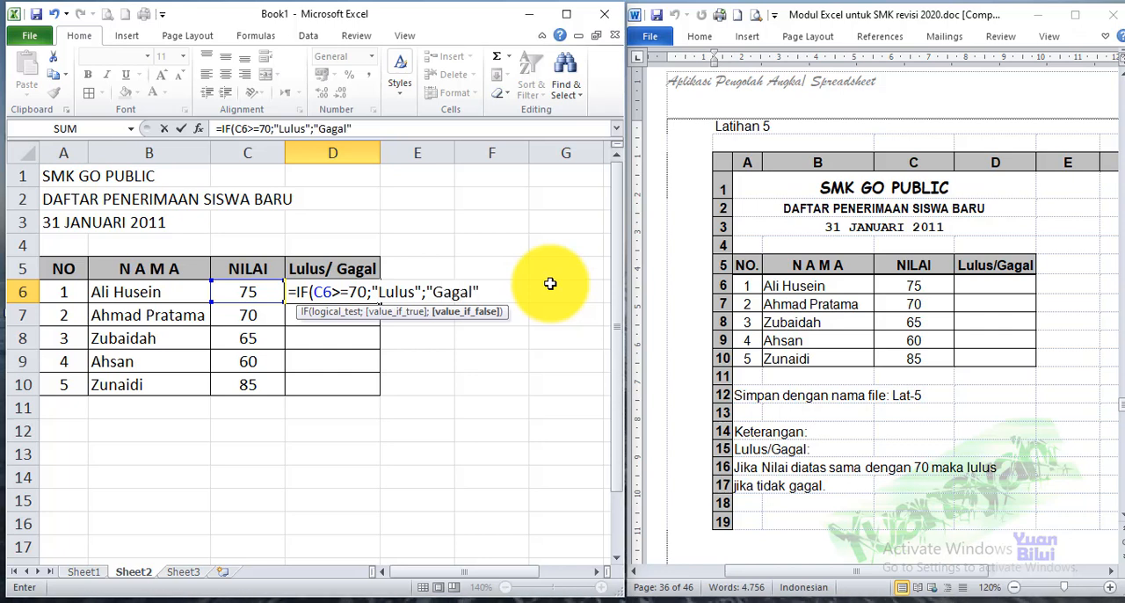
key(Return)
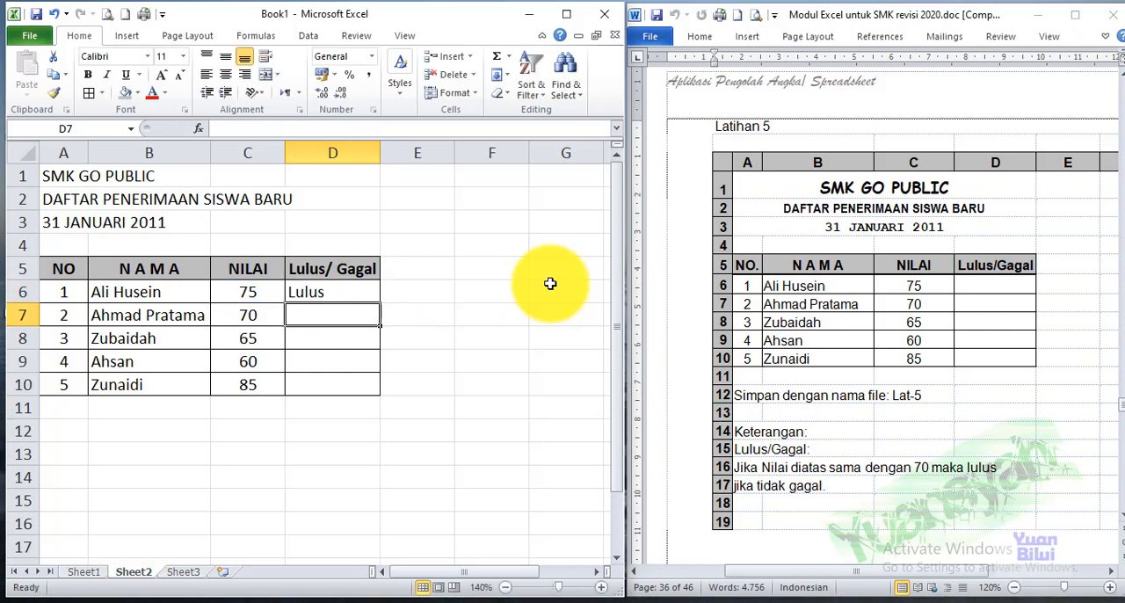
Copy the IF formula from D6 down through D10 to complete the Lulus/ Gagal column
click(312, 342)
click(314, 360)
click(314, 381)
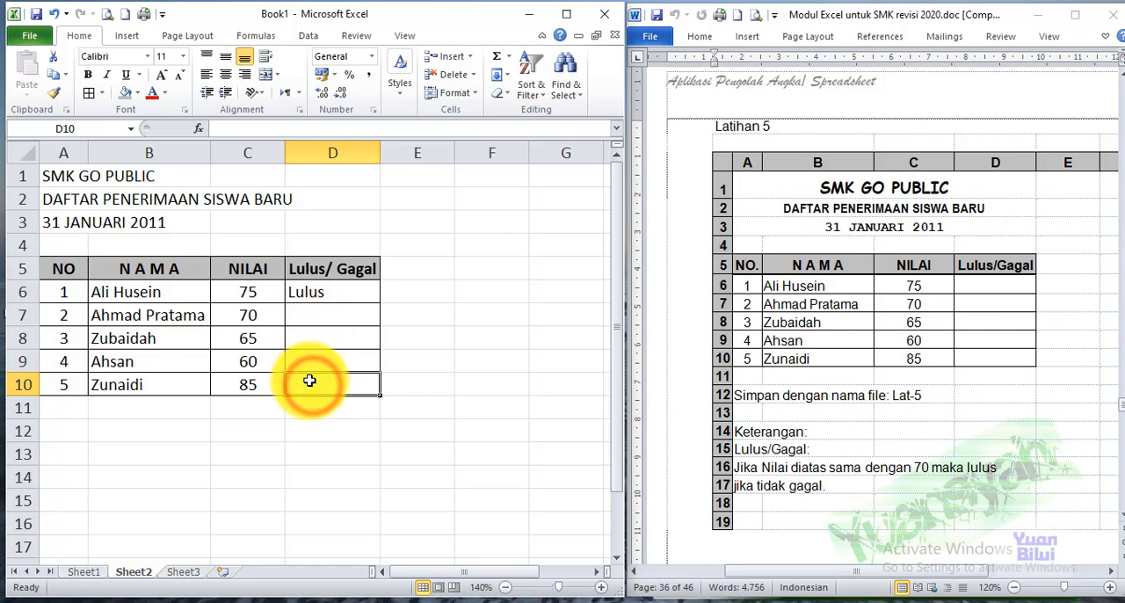
click(326, 294)
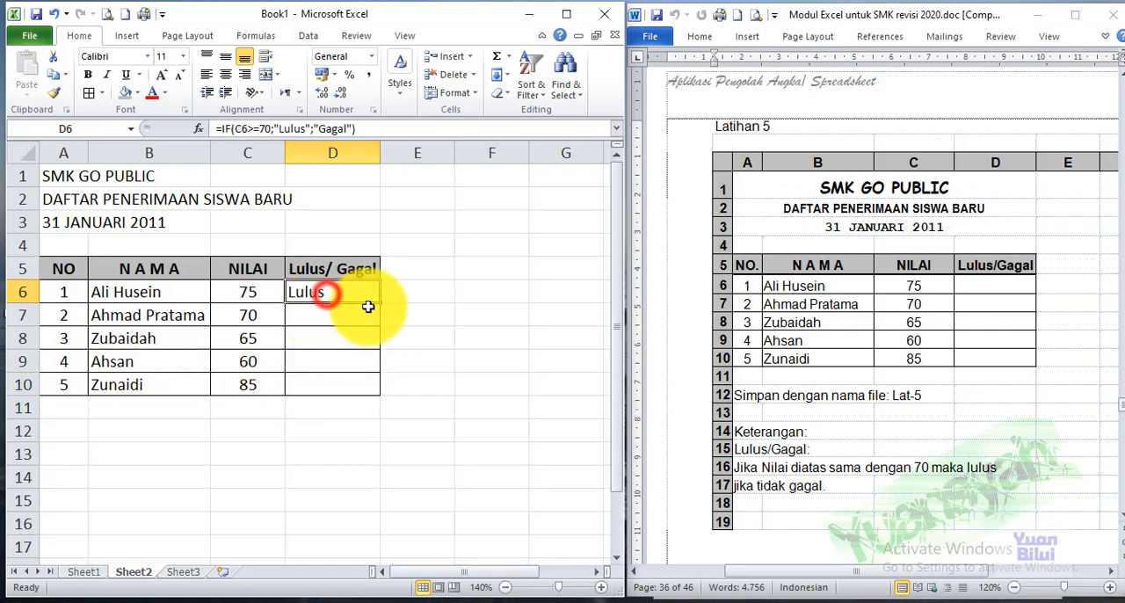
drag(378, 301, 372, 384)
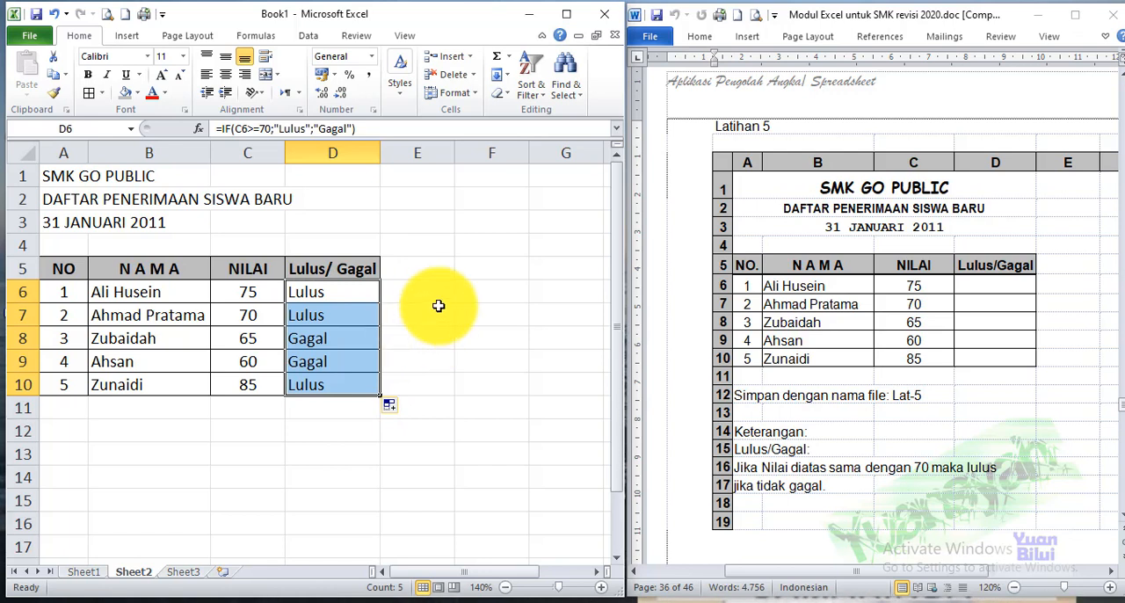
Re-enter the formula =IF(C7>=70;"Lulus";"Gagal") in cell D7
click(338, 317)
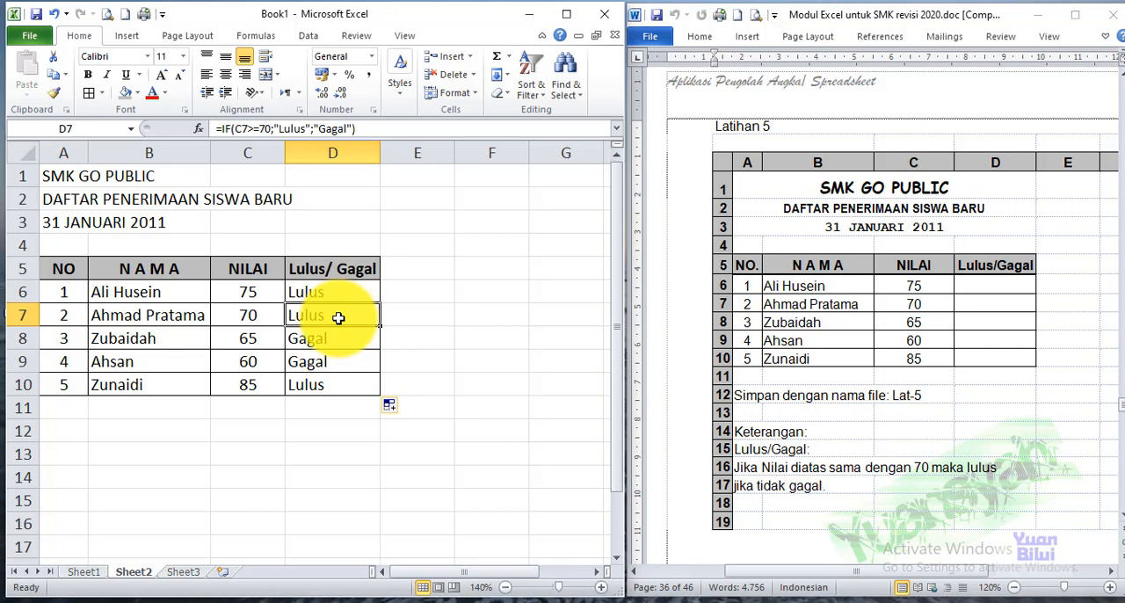
click(317, 338)
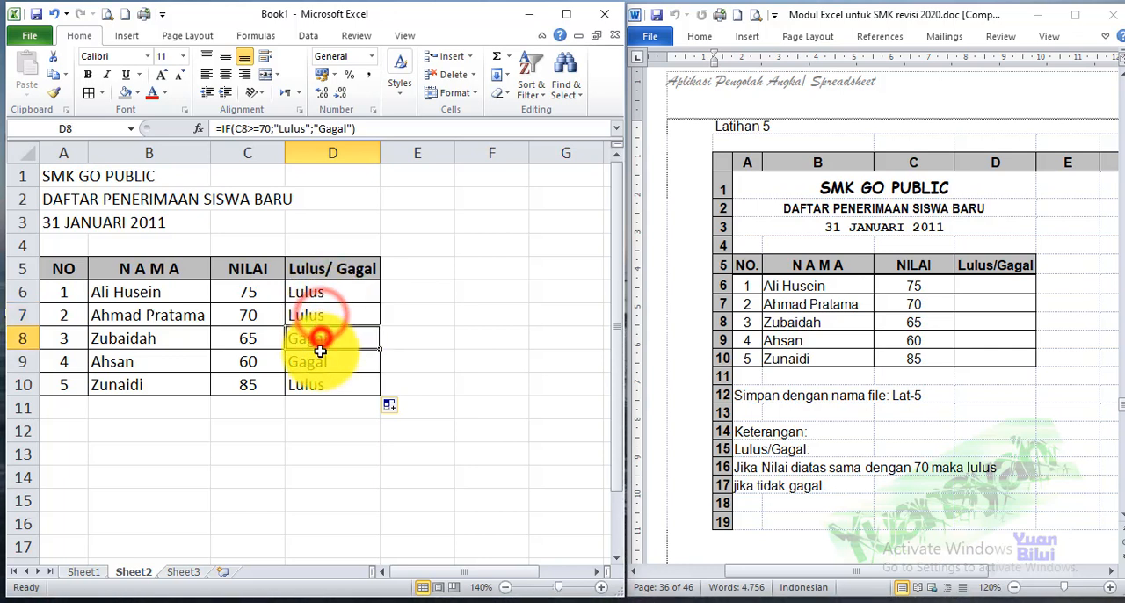
click(311, 361)
click(318, 321)
text(=)
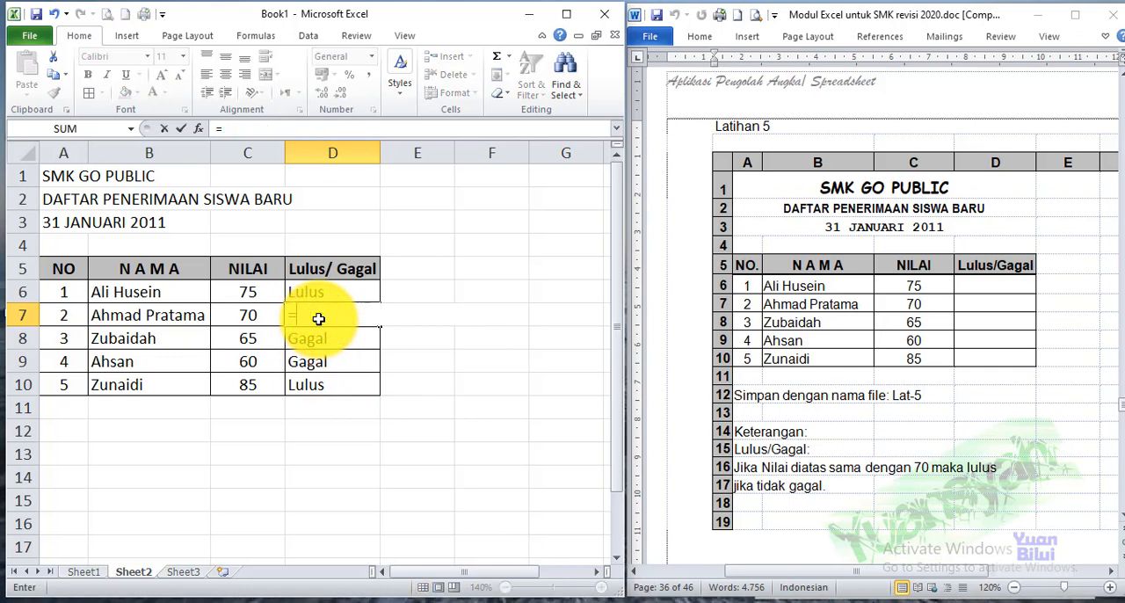
text(if(C7)
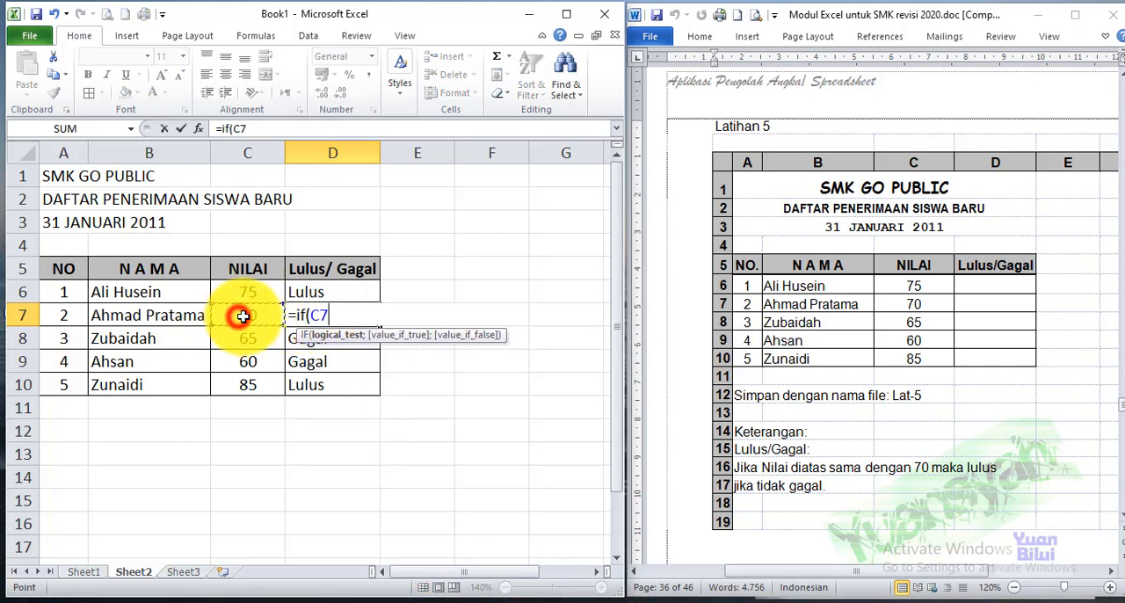
text(>=70;"Lulus";"Gagal)
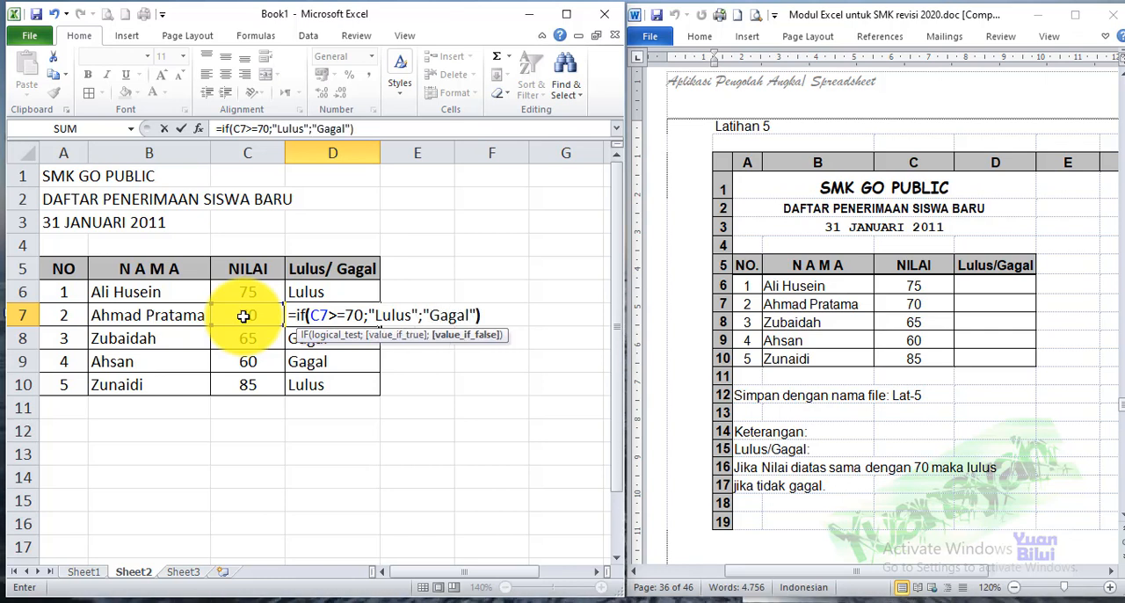
key(Return)
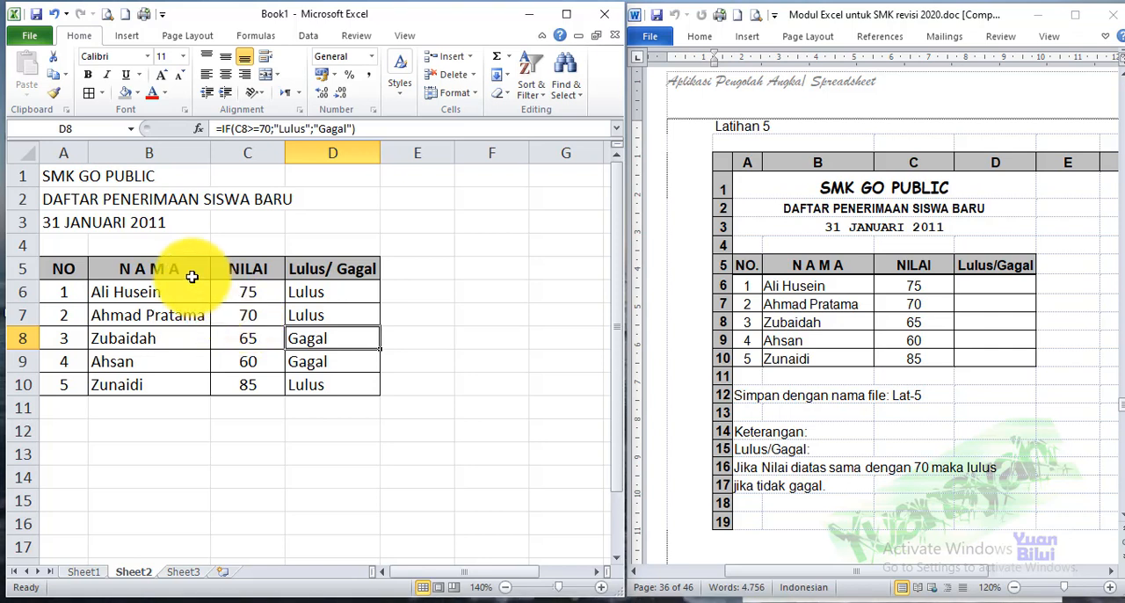
Merge and center each of the three title rows across columns A to D and make the titles bold
click(73, 177)
drag(73, 177, 349, 182)
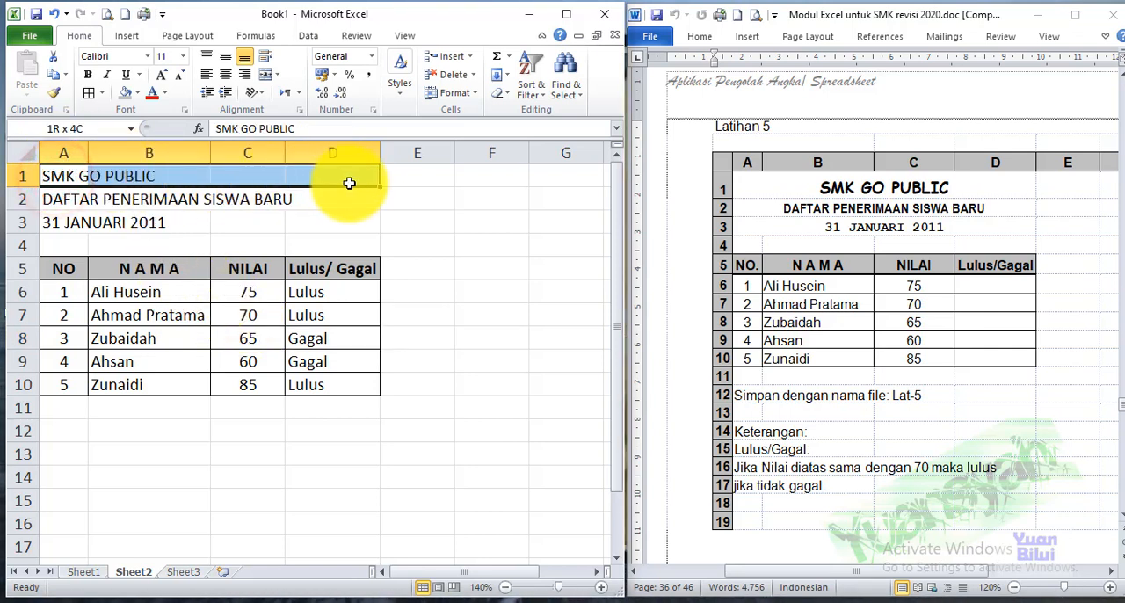
click(267, 75)
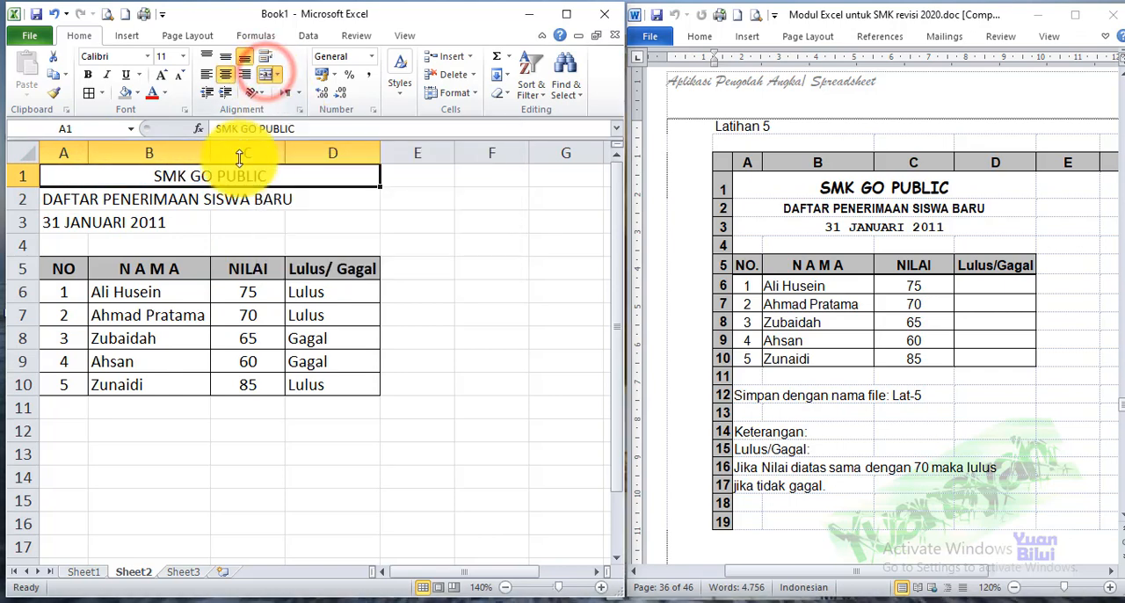
drag(50, 197, 294, 193)
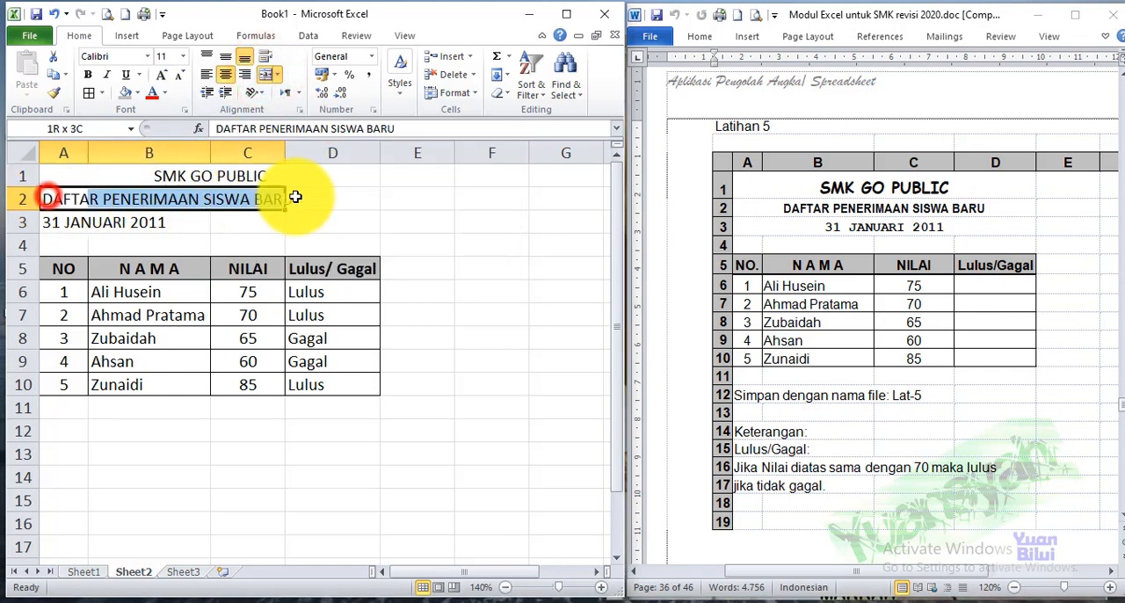
click(266, 75)
drag(50, 222, 322, 222)
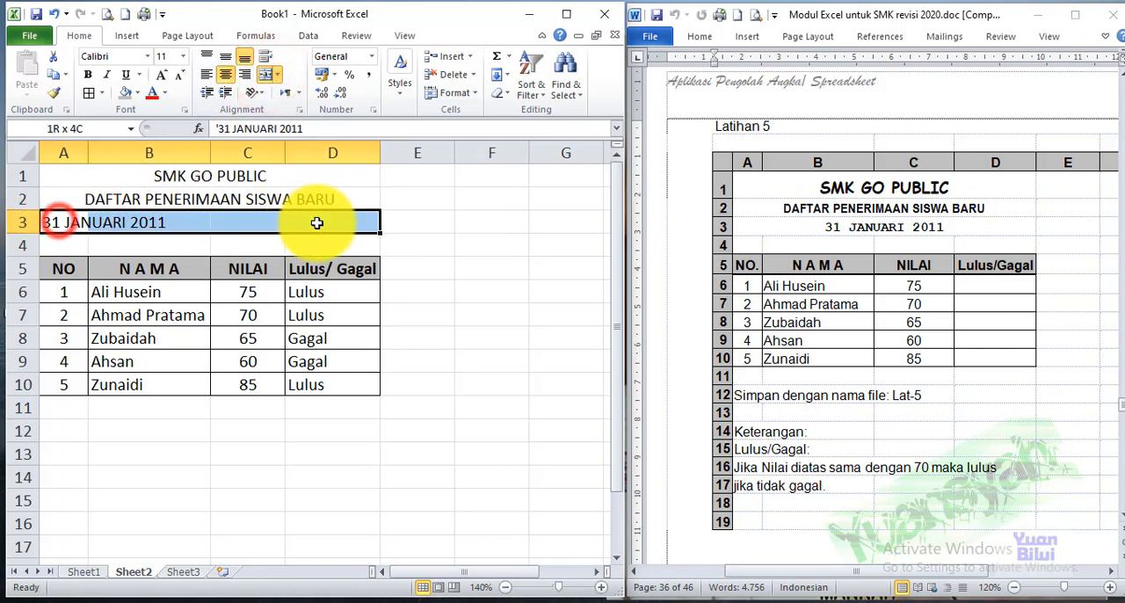
click(267, 75)
drag(238, 176, 254, 224)
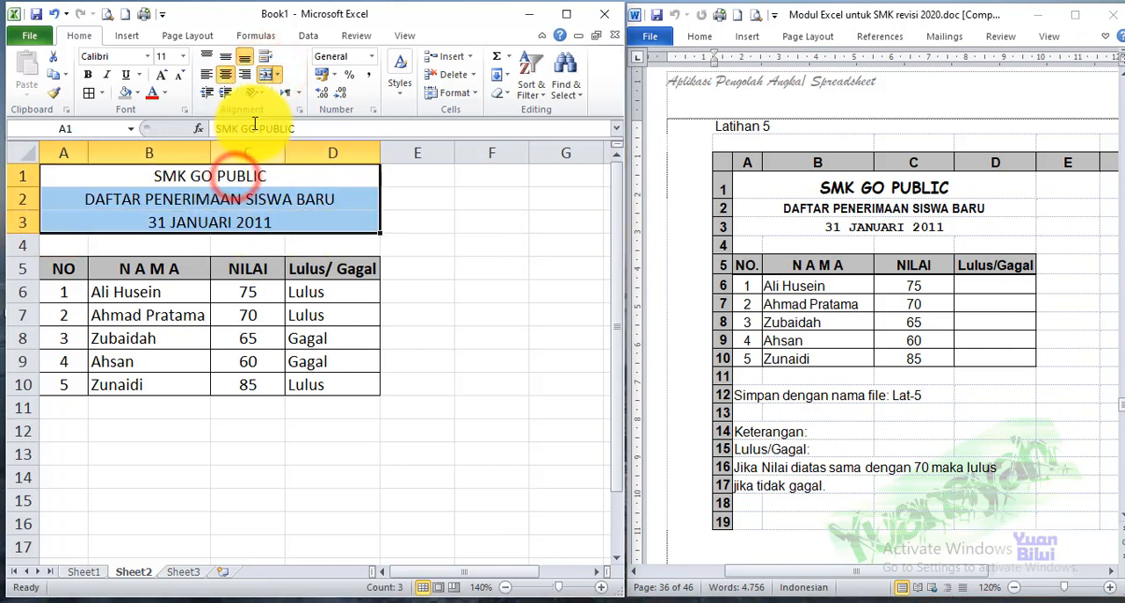
click(88, 73)
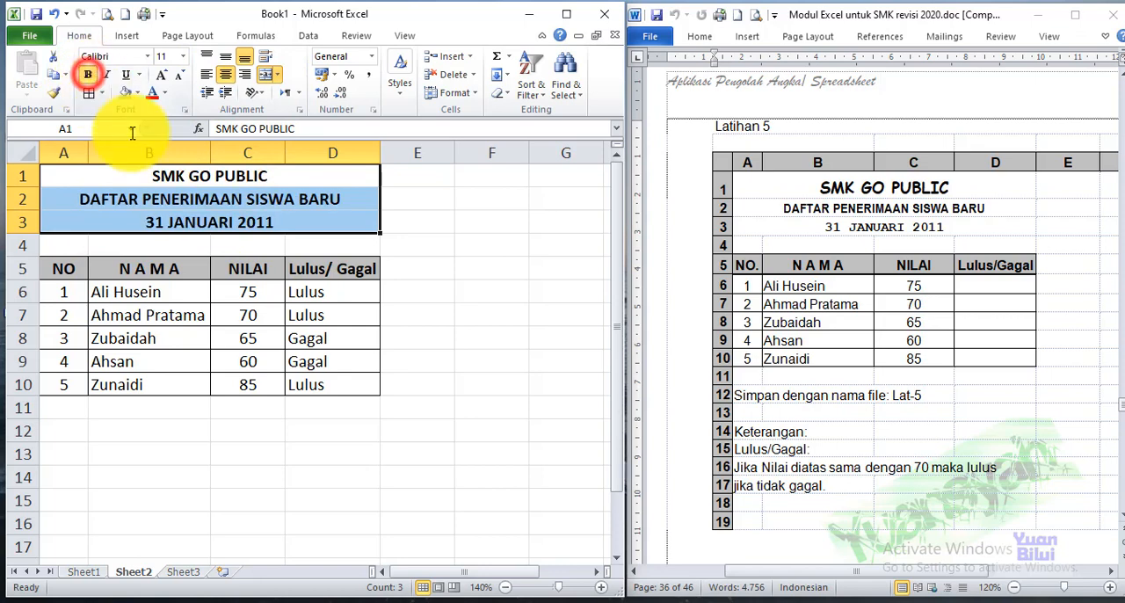
Set the SMK GO PUBLIC title to the Bahnschrift font and enlarge its font size
click(183, 180)
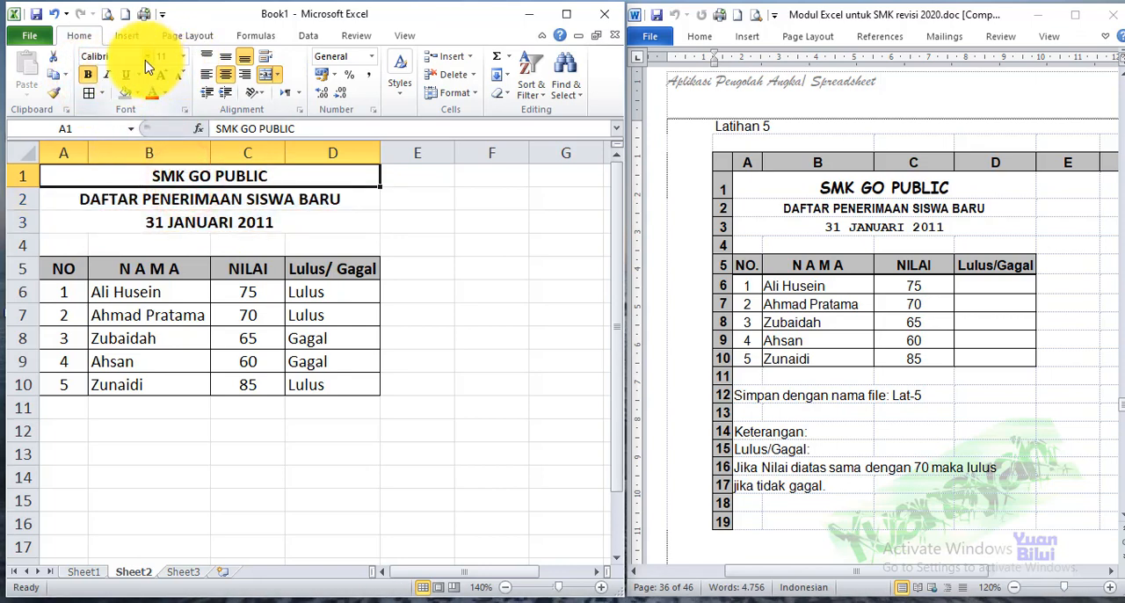
click(147, 55)
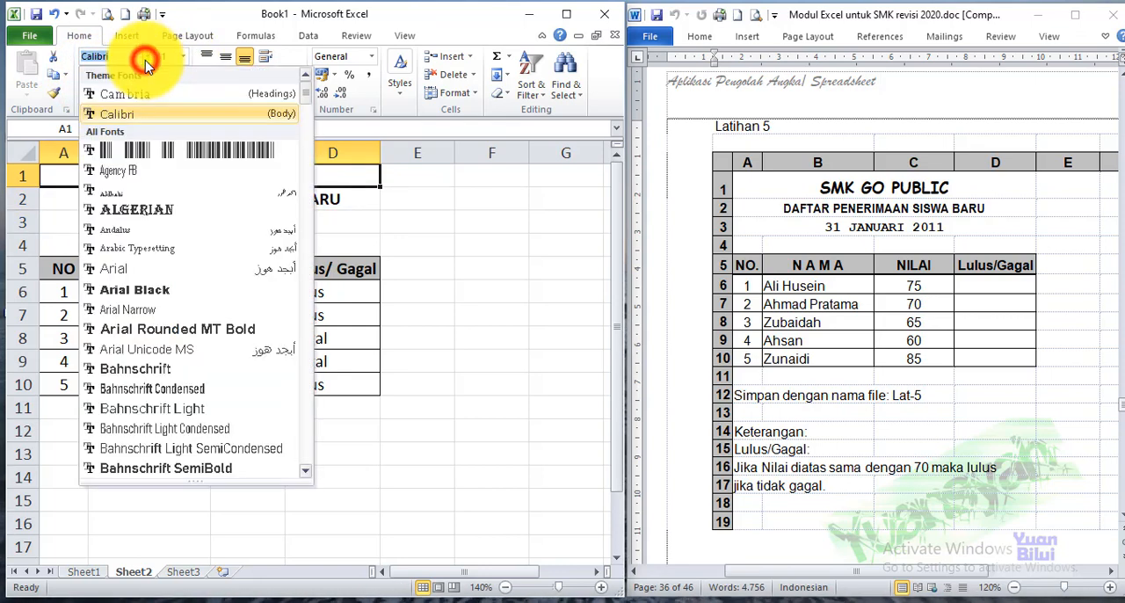
click(188, 370)
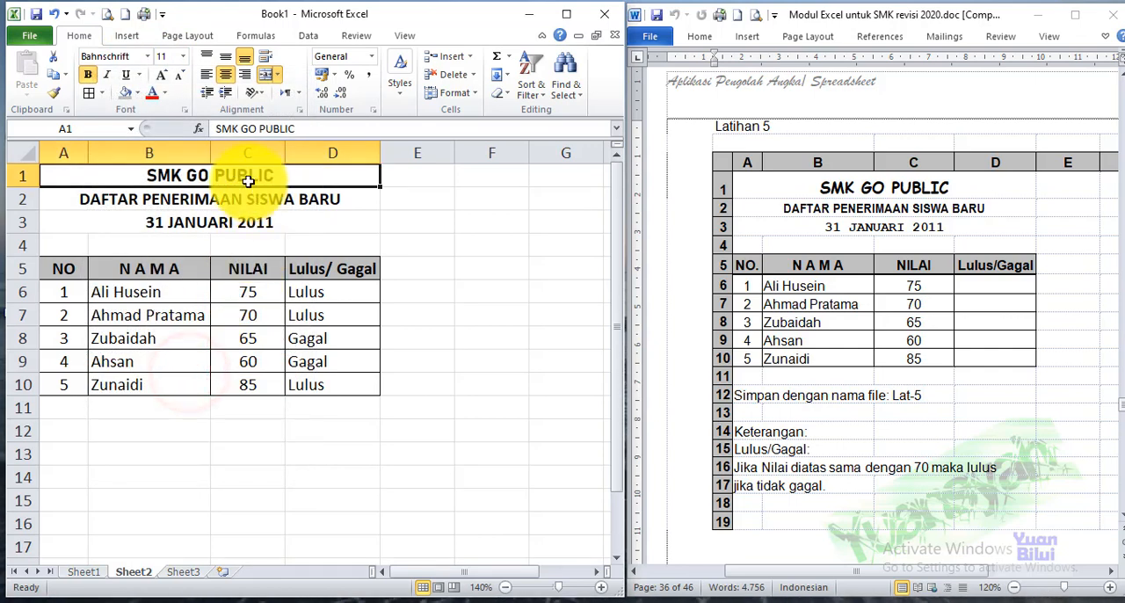
click(161, 74)
click(161, 74)
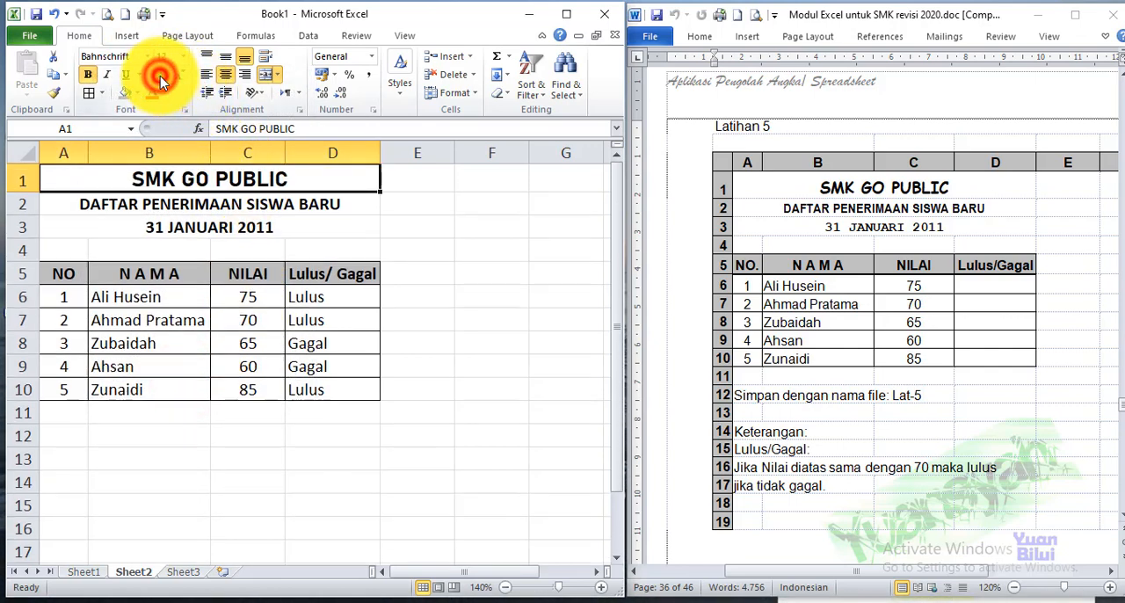
click(161, 74)
click(160, 74)
click(499, 301)
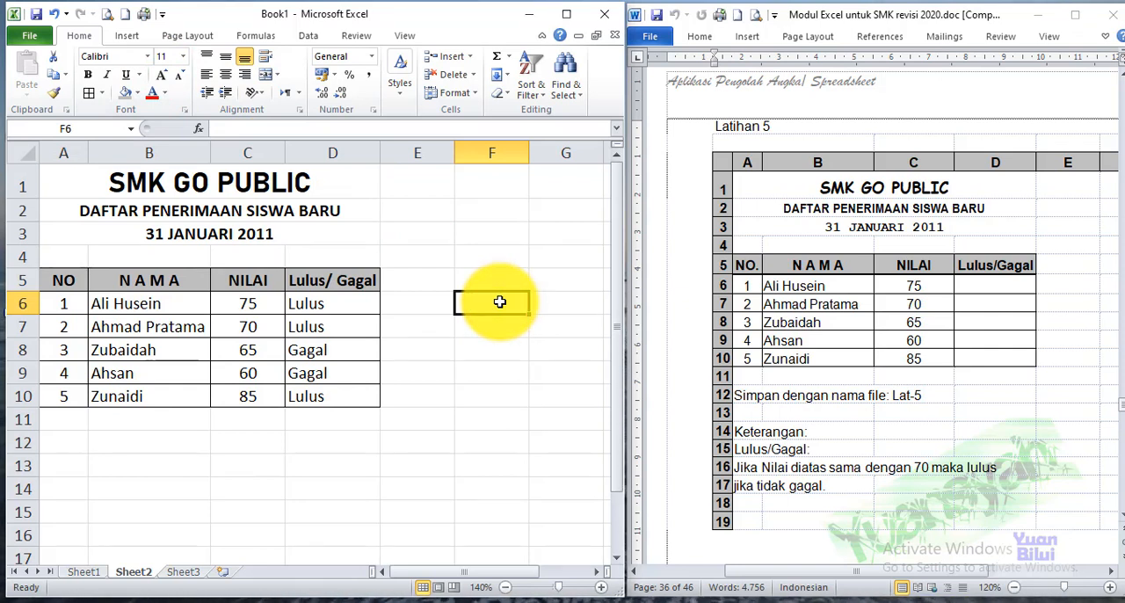
Review the logical operators and IF examples on Sheet1 and return to Sheet2
click(86, 571)
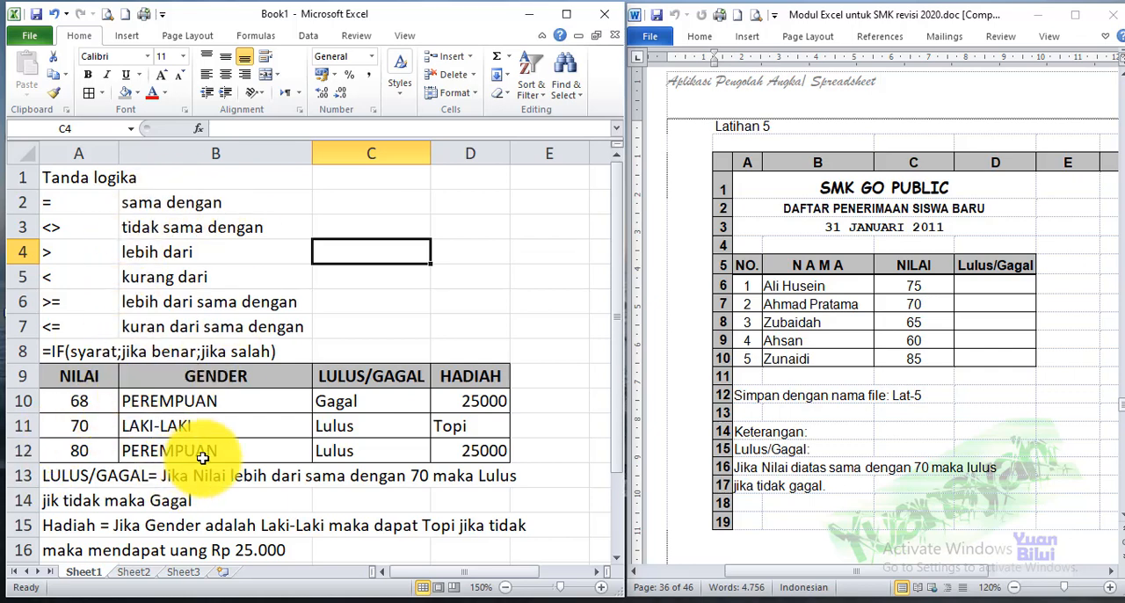
click(134, 571)
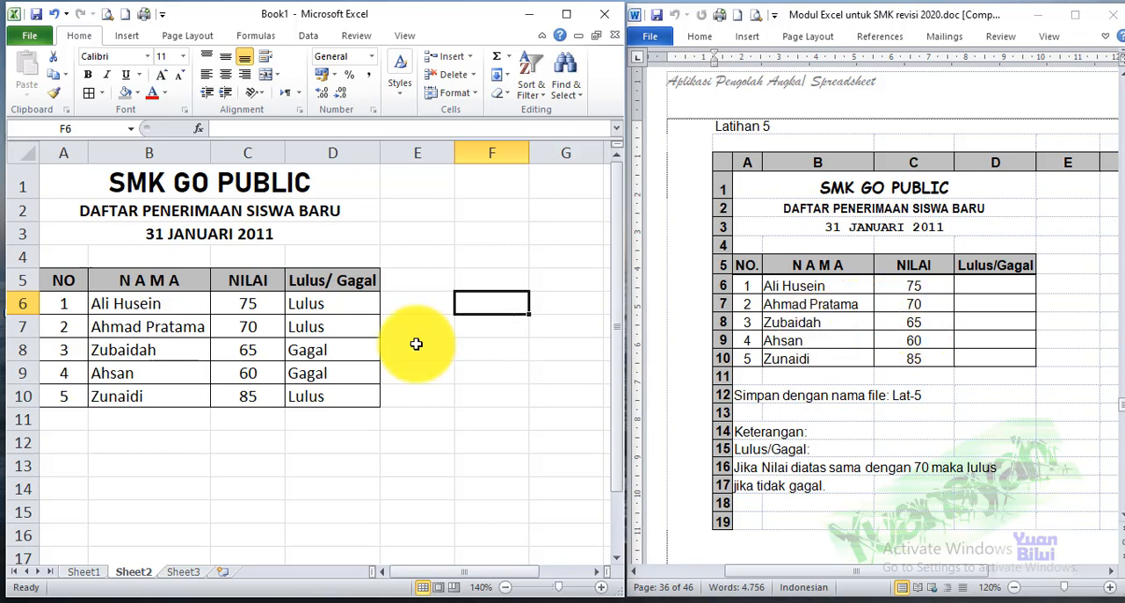
click(251, 435)
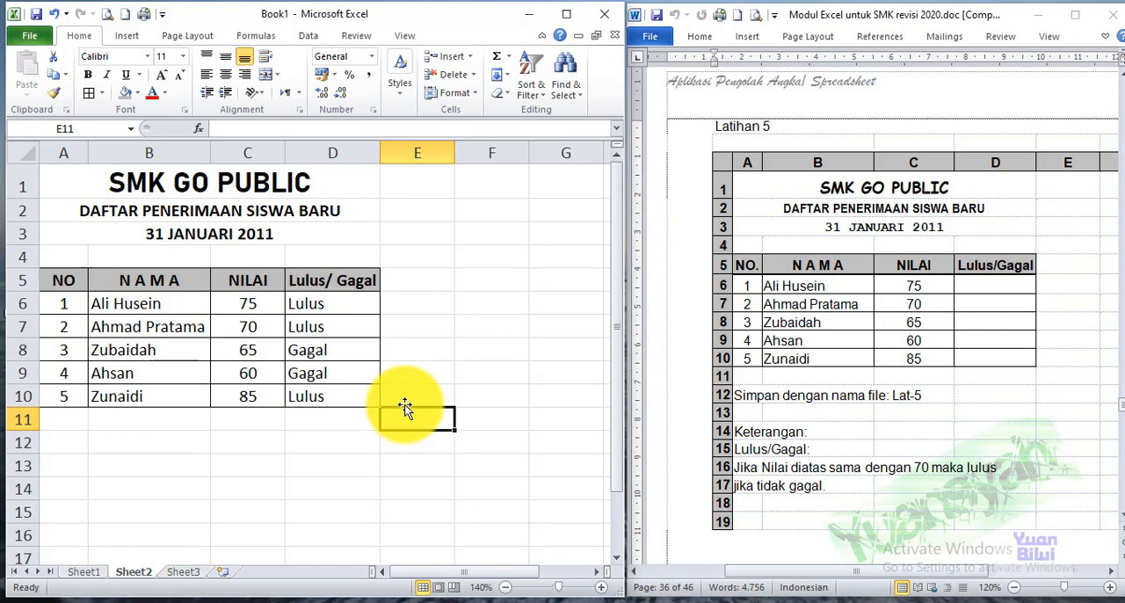
Save the workbook as "Latihan 5 Nama Anda" in the NAMA ANDA X AKL folder on drive D
click(27, 37)
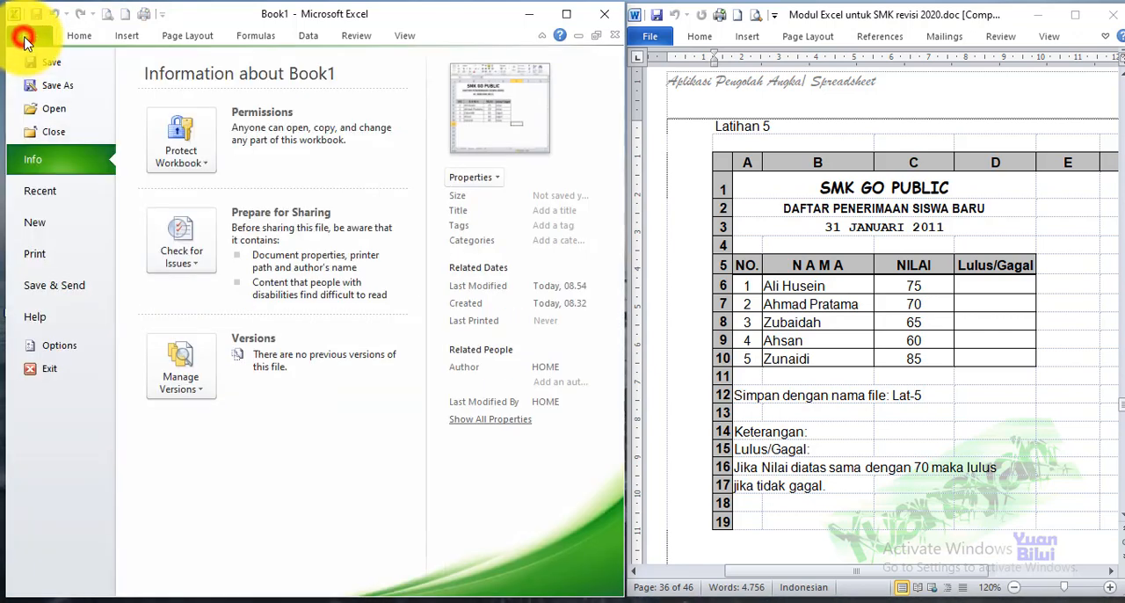
click(58, 87)
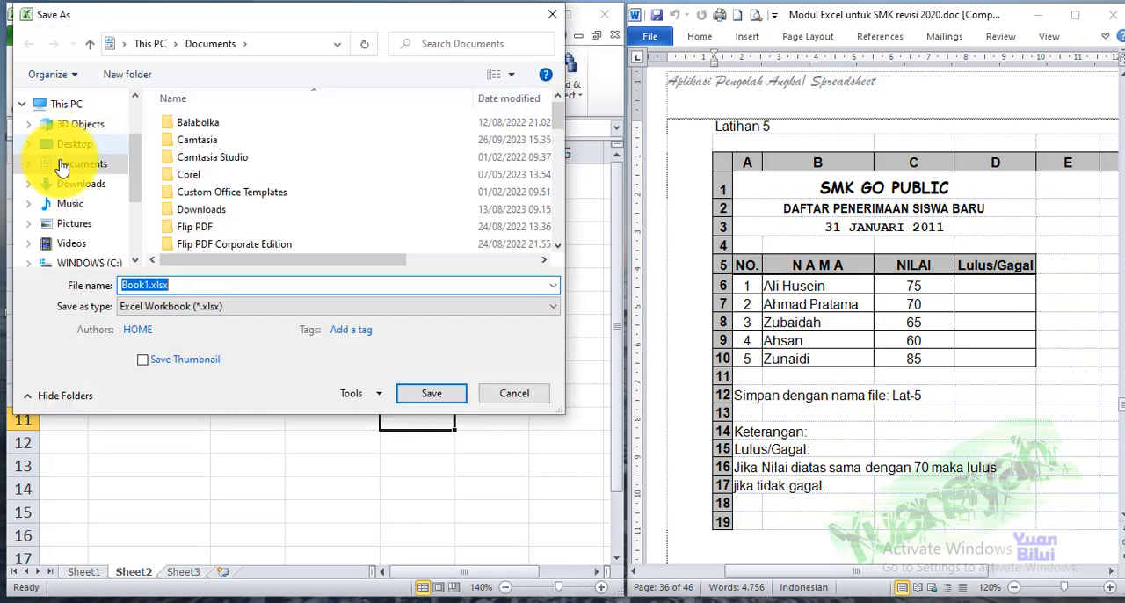
drag(134, 179, 134, 201)
click(93, 218)
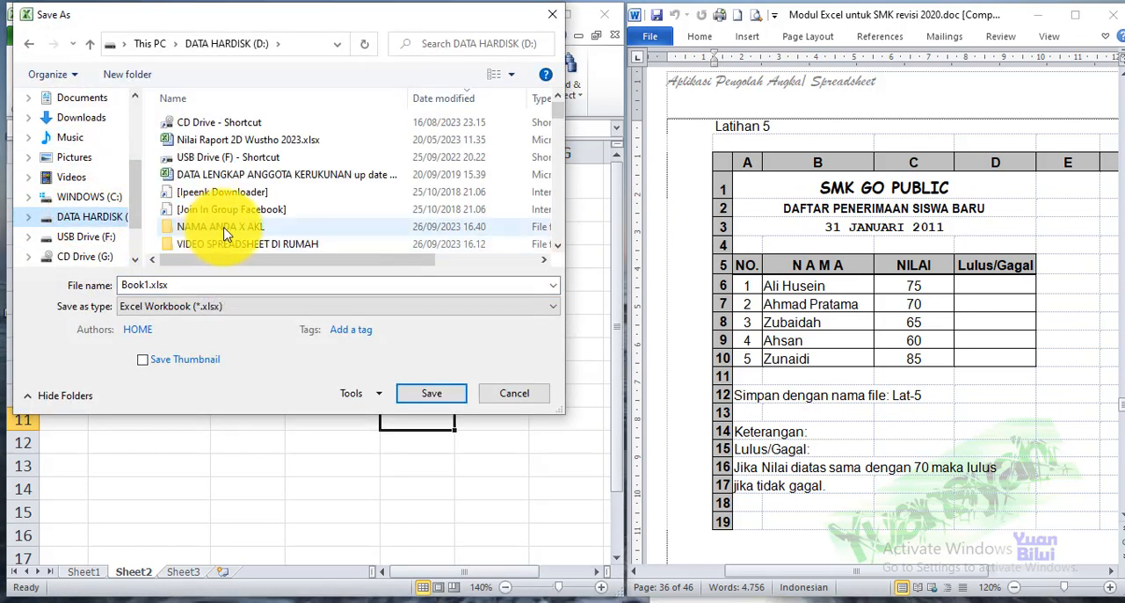
double_click(211, 228)
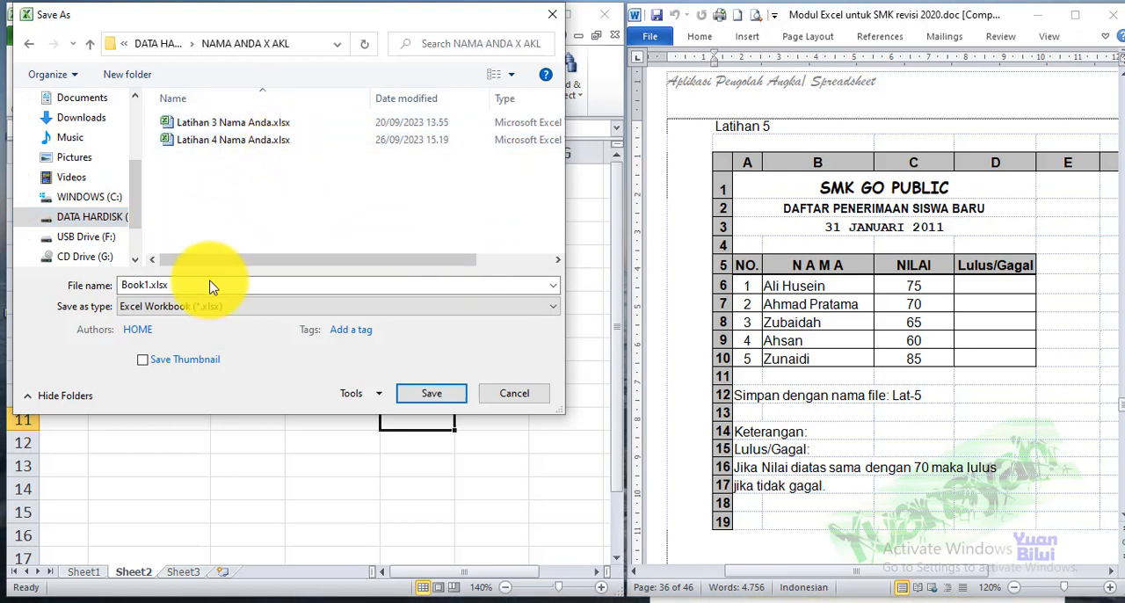
text(L)
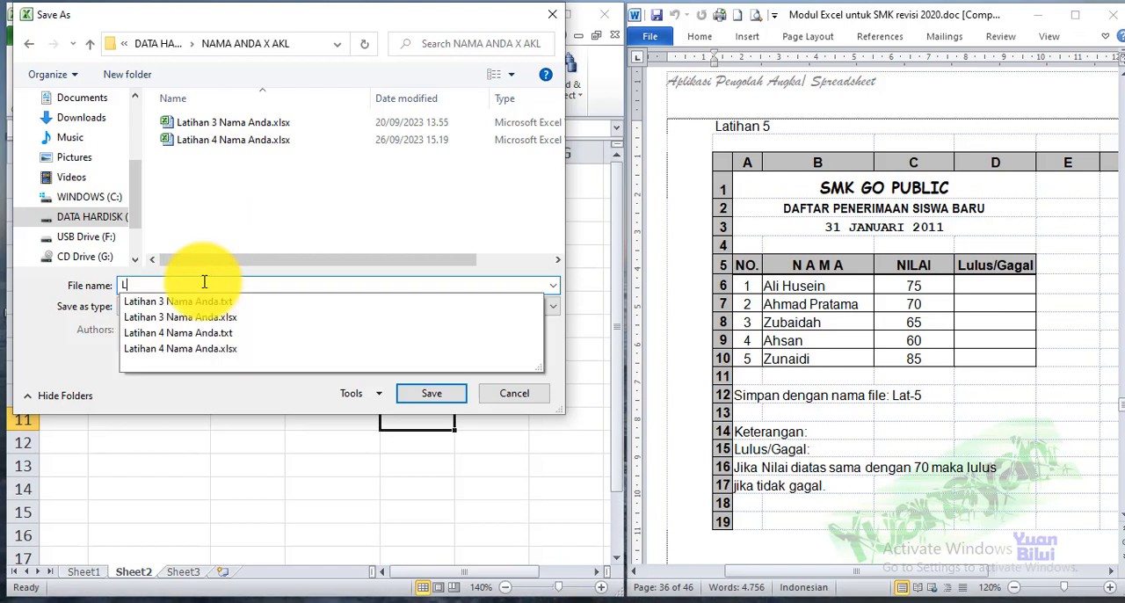
text(atihan 5)
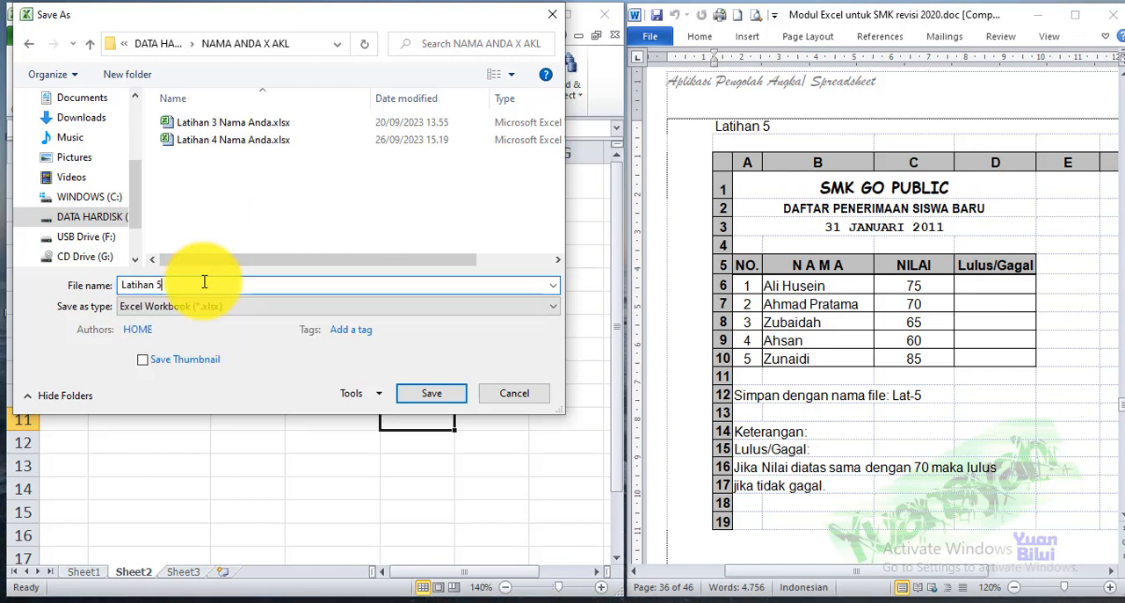
text( Nama )
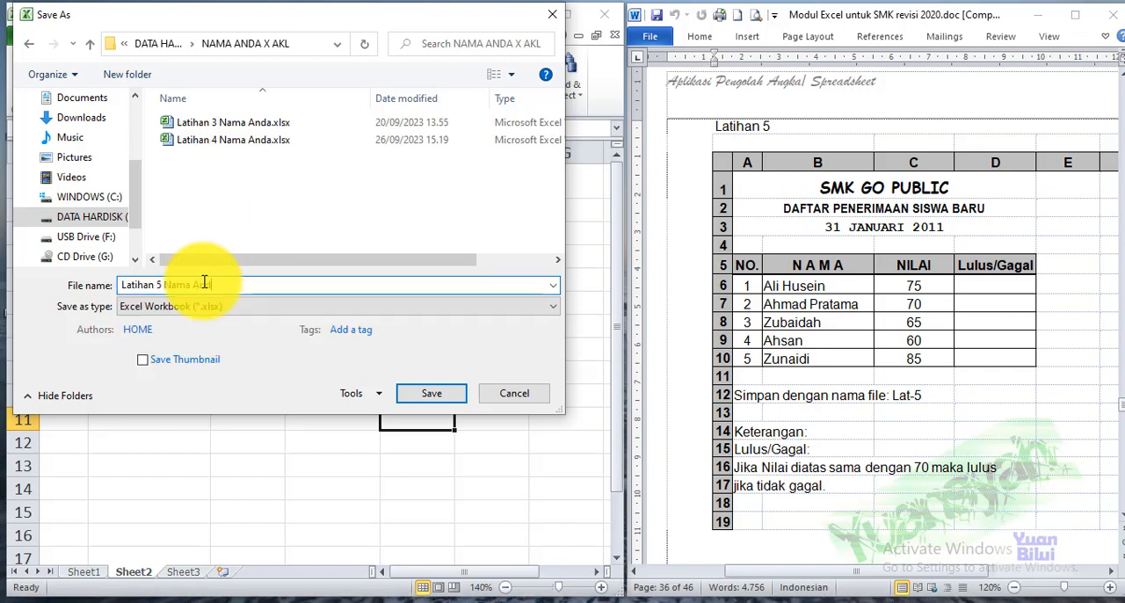
text(Anda)
click(408, 394)
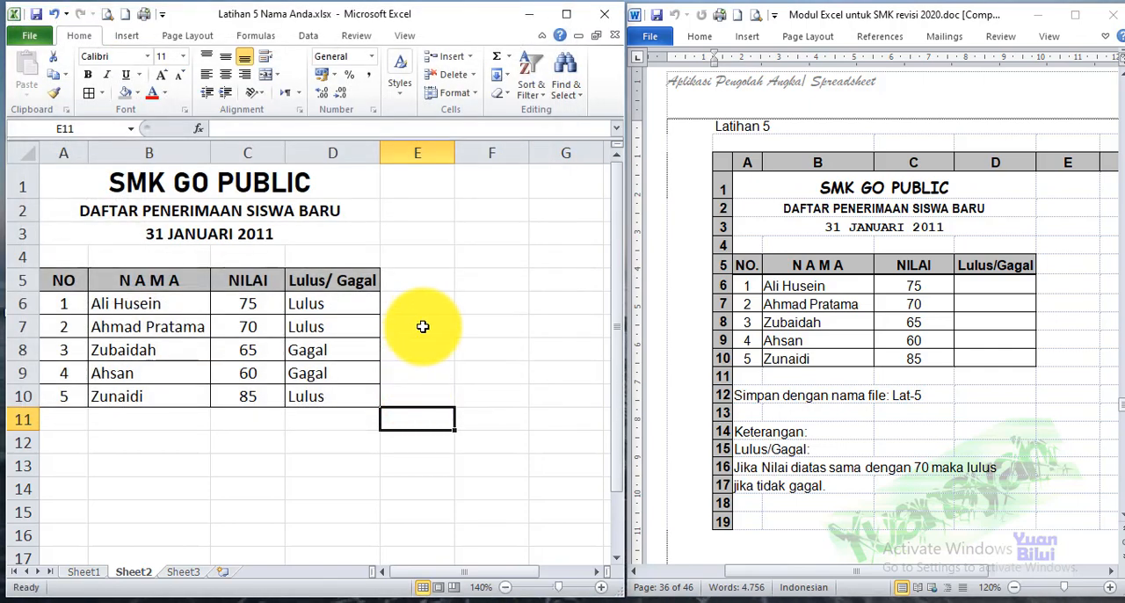
click(311, 422)
click(305, 442)
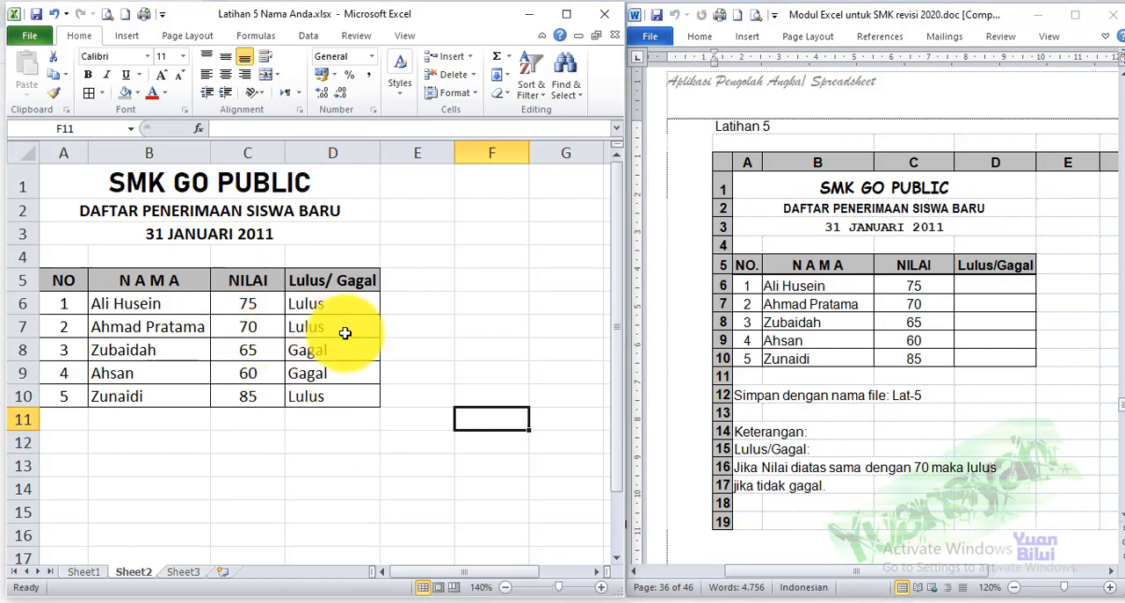
Switch to Chrome and open Google Drive
click(707, 602)
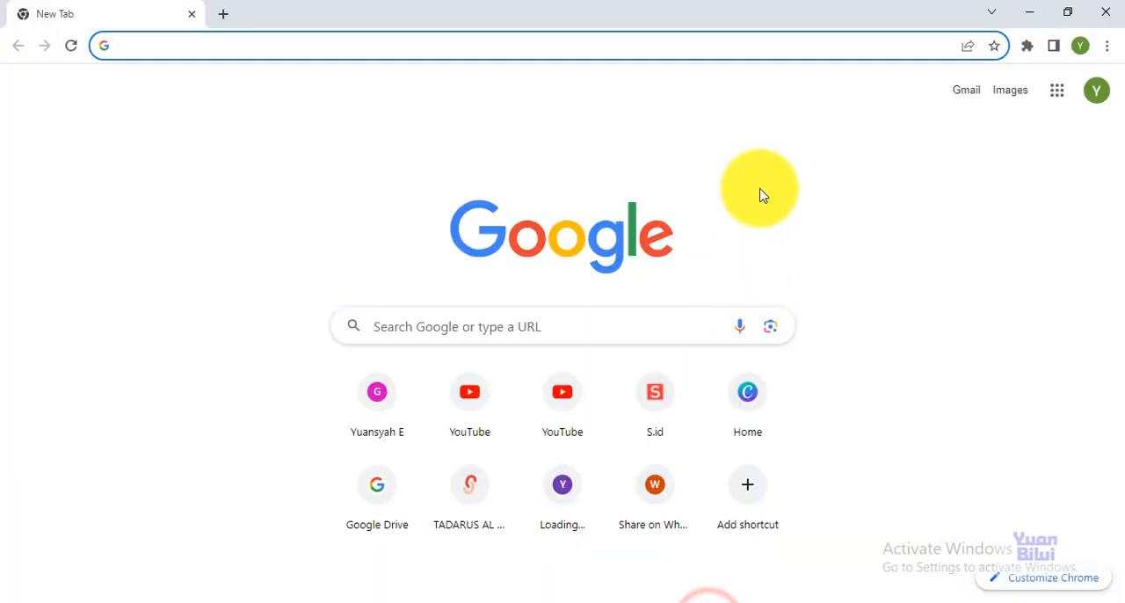
click(1059, 94)
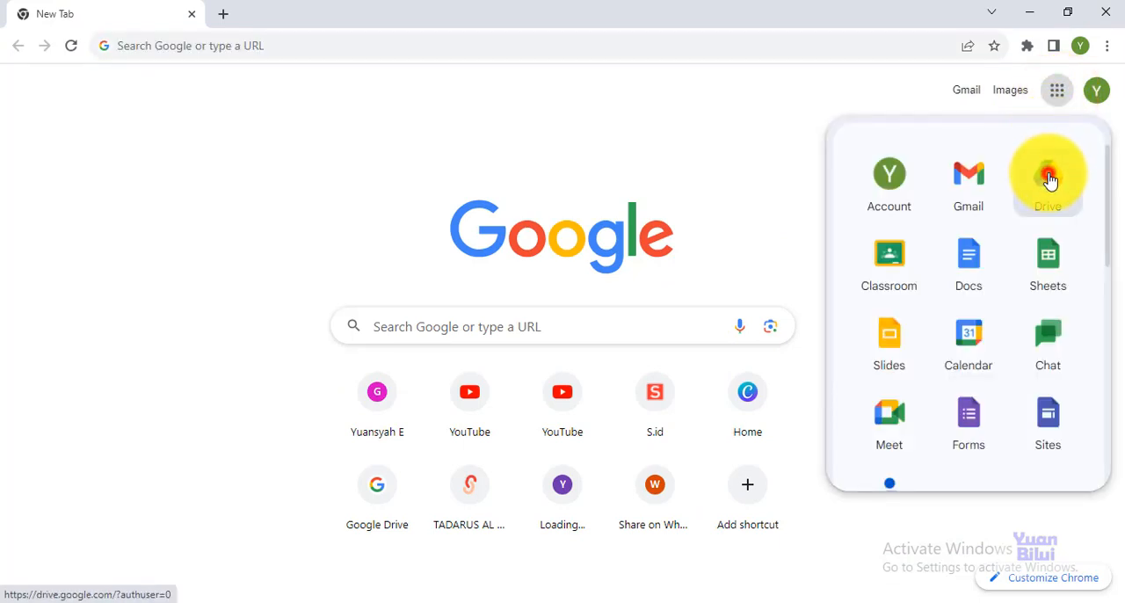
click(1049, 178)
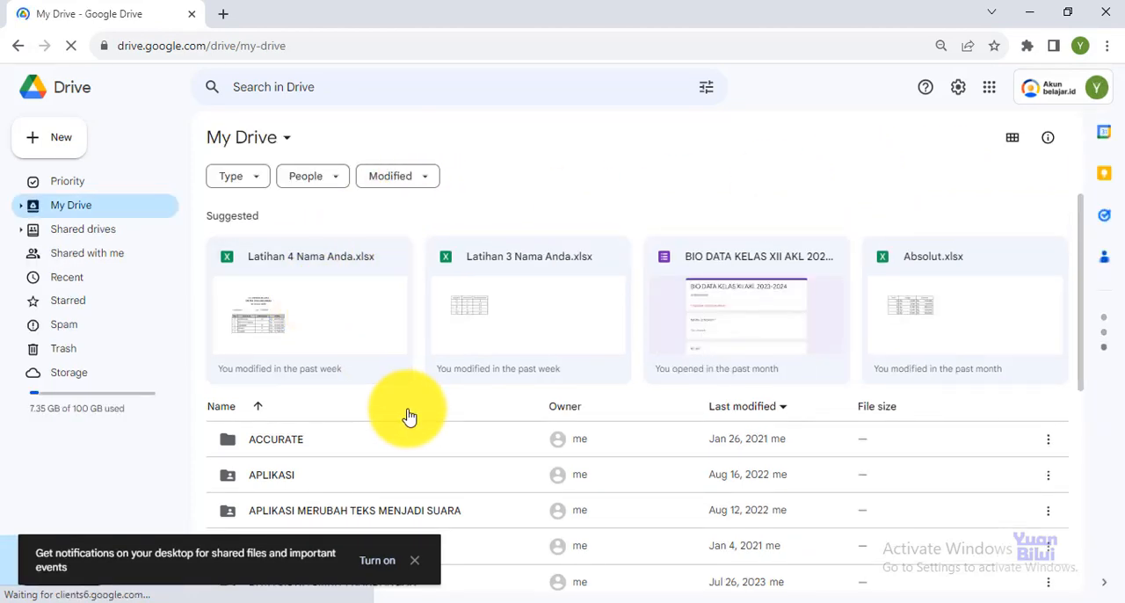
Open the TUGAS SPREADSHEET folder in My Drive
drag(1081, 286, 1073, 411)
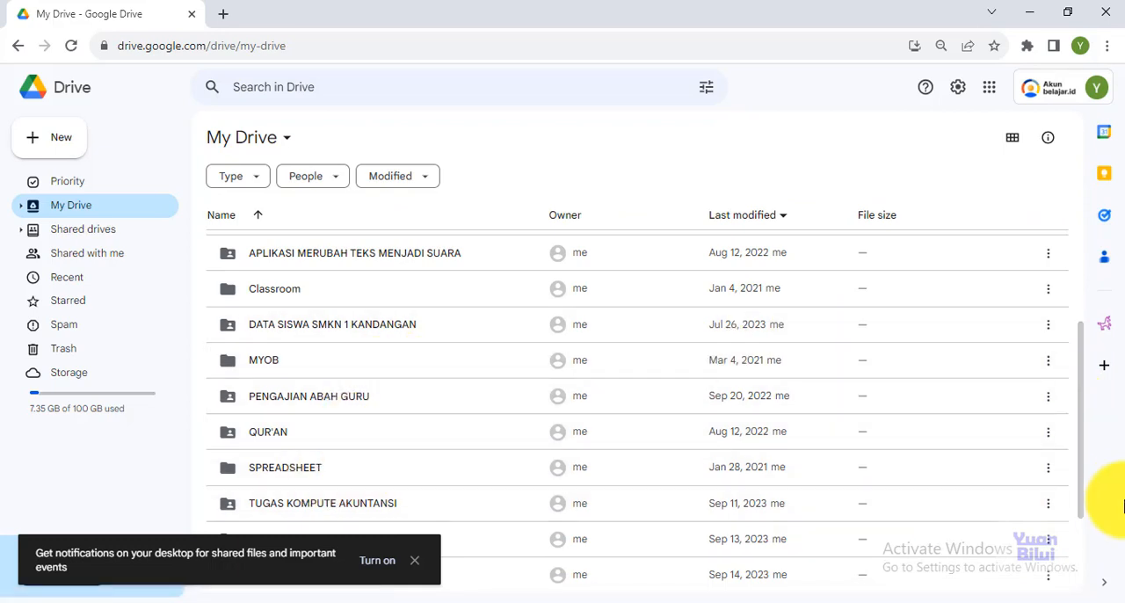
drag(1082, 457, 1088, 503)
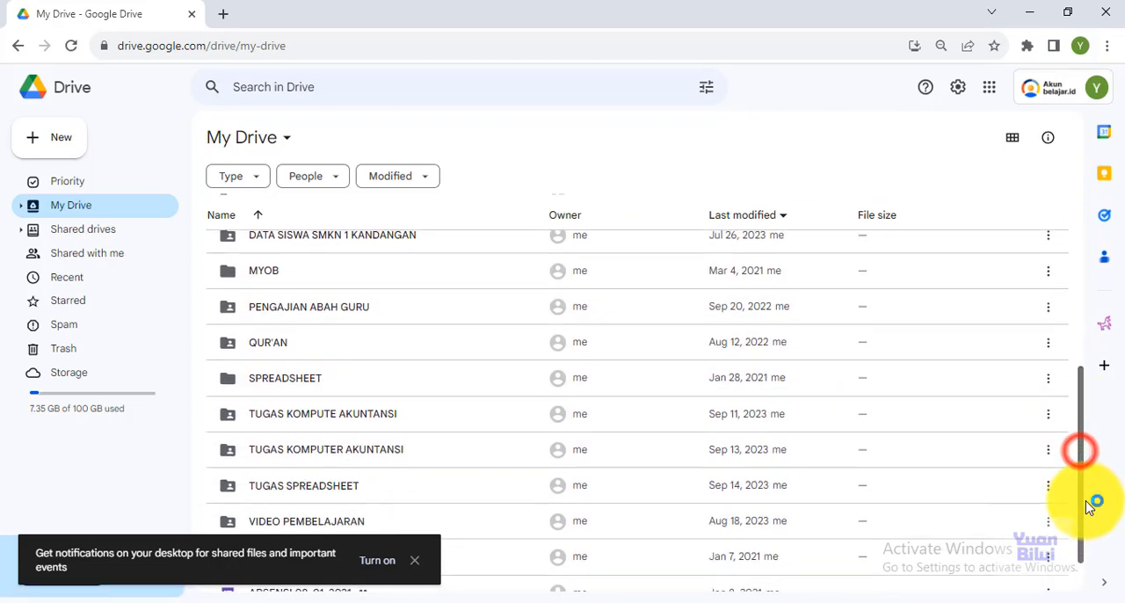
click(324, 481)
double_click(323, 482)
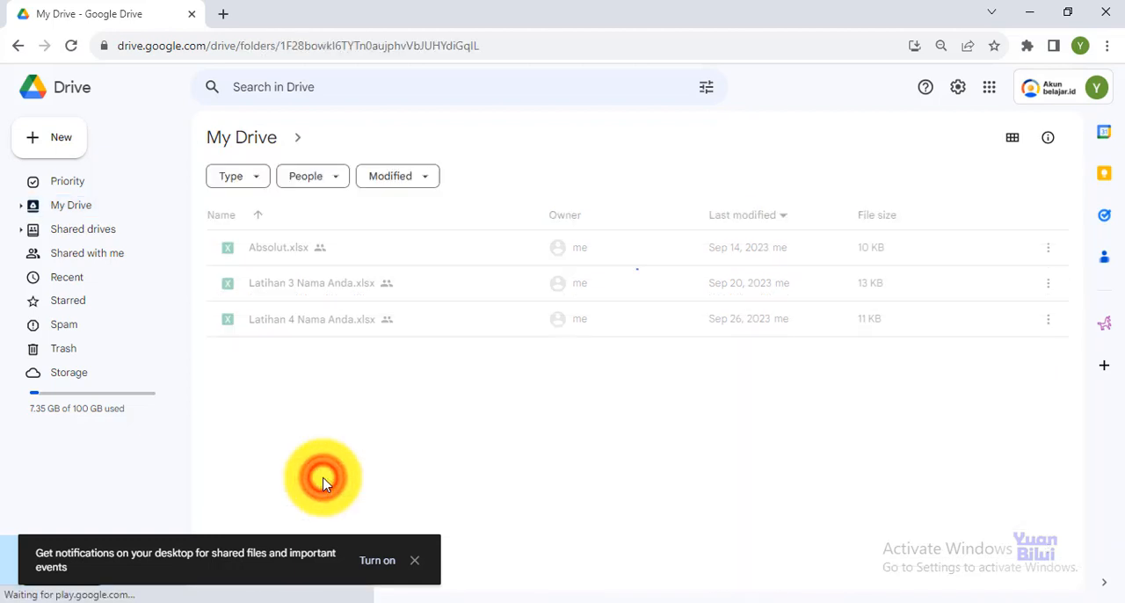
Upload Latihan 5 Nama Anda.xlsx from the NAMA ANDA X AKL folder to the TUGAS SPREADSHEET folder
click(400, 400)
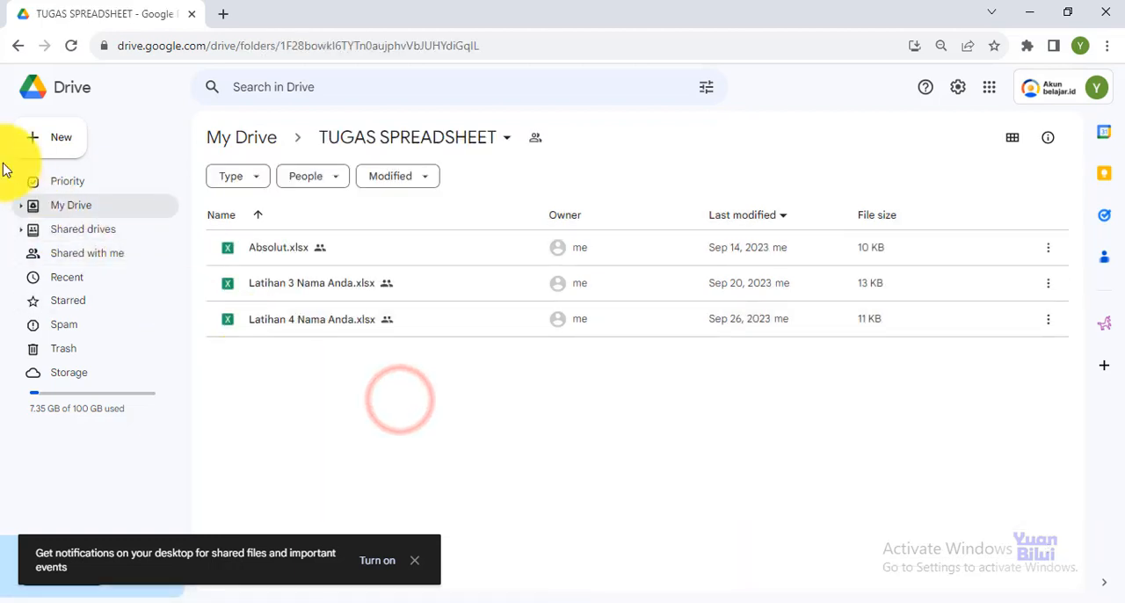
click(45, 141)
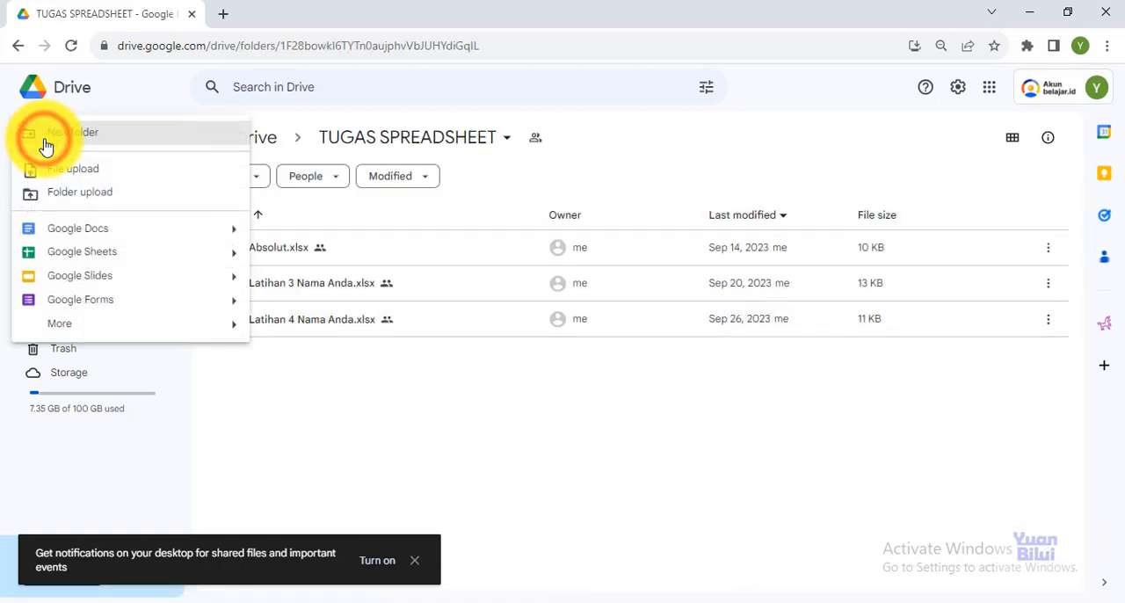
click(90, 172)
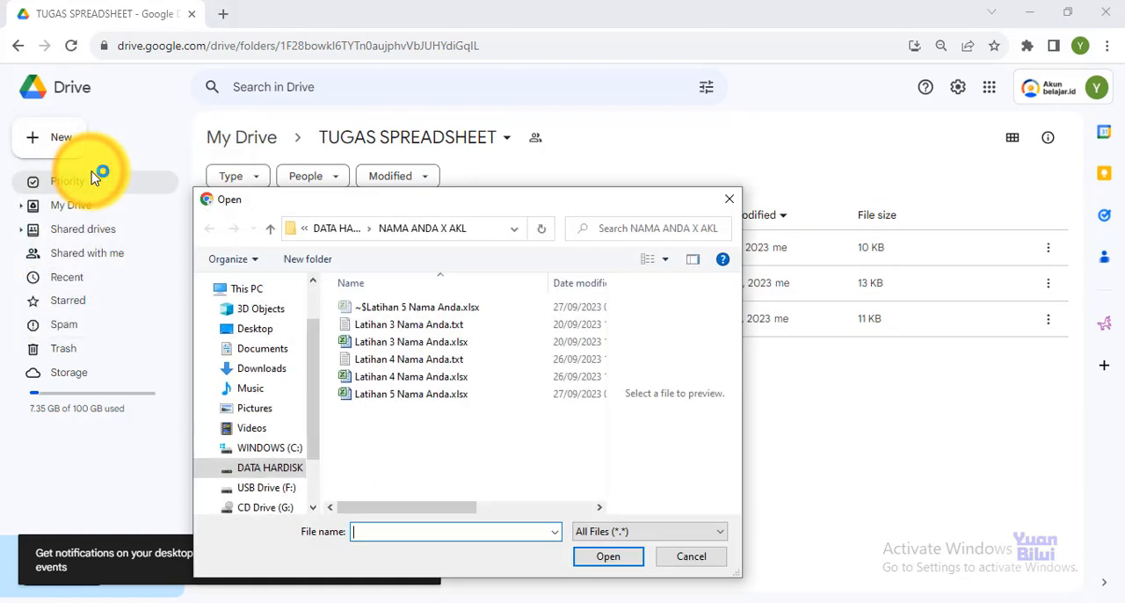
click(389, 402)
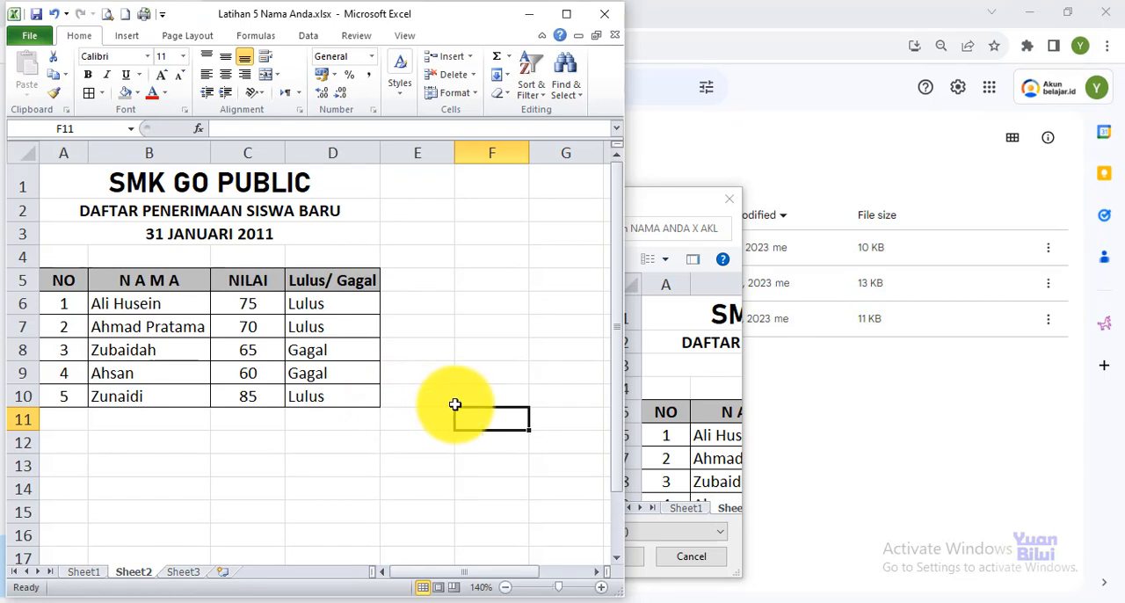
click(672, 215)
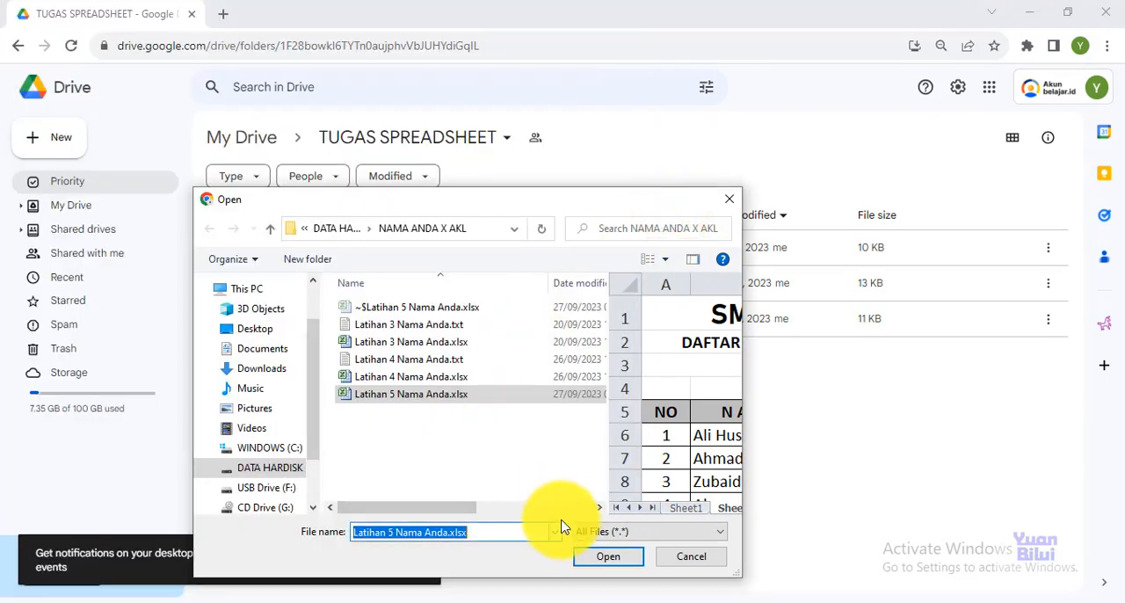
click(608, 561)
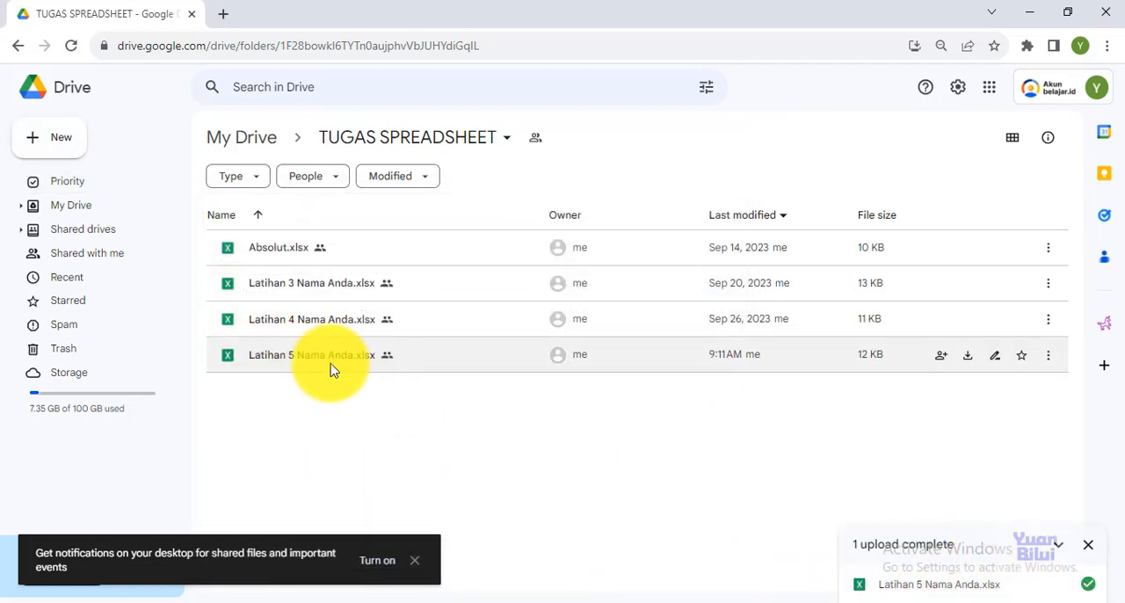
Share Latihan 5 Nama Anda.xlsx with anyone with the link as Viewer and copy its link
right_click(286, 355)
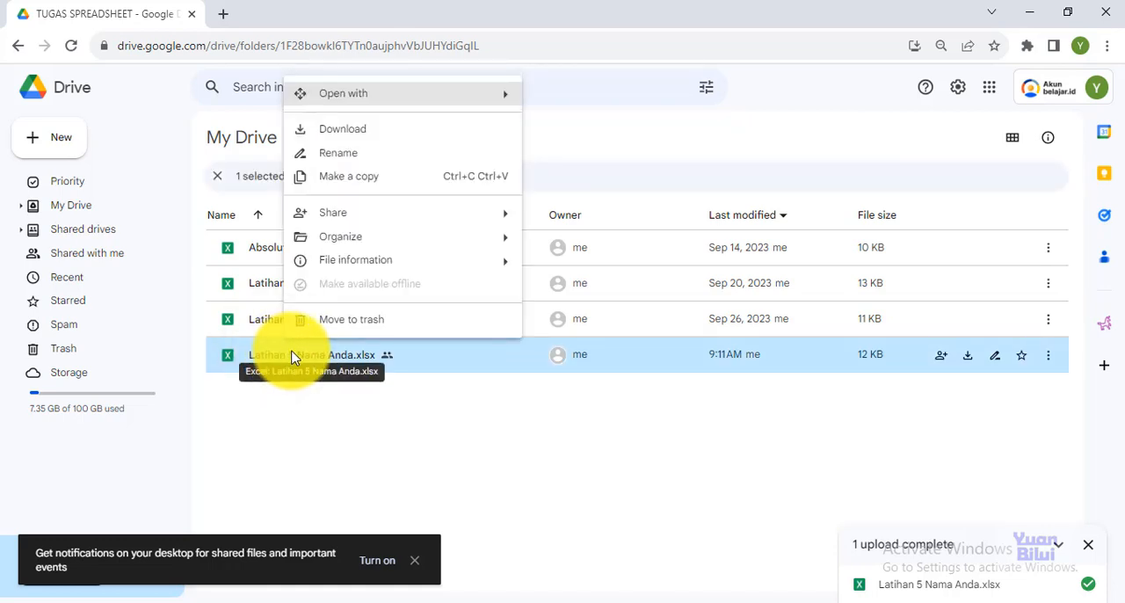
click(377, 215)
click(554, 222)
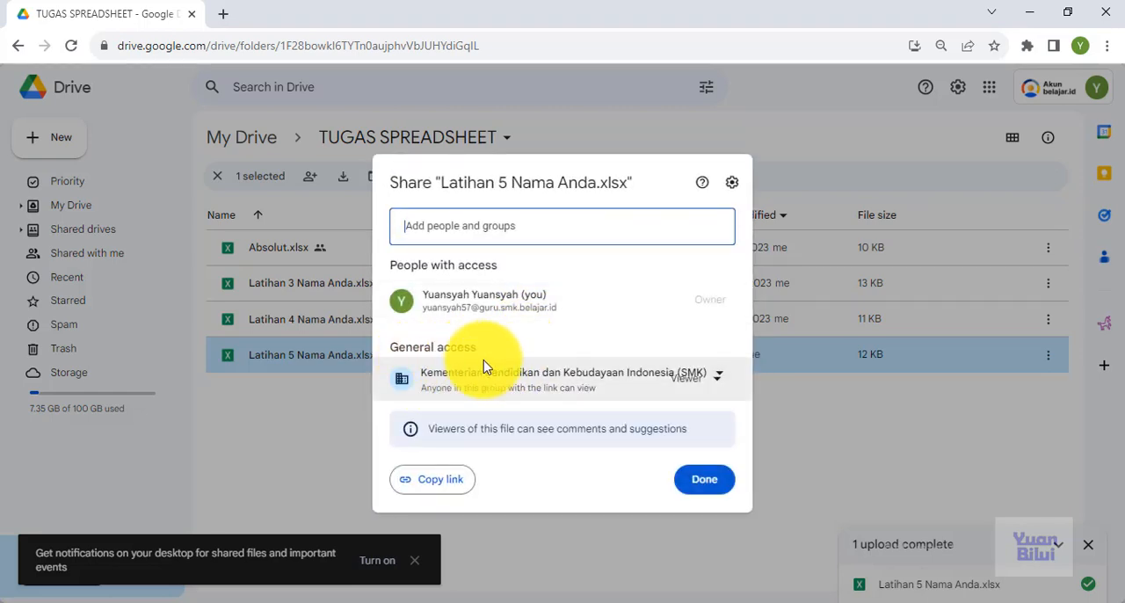
click(718, 379)
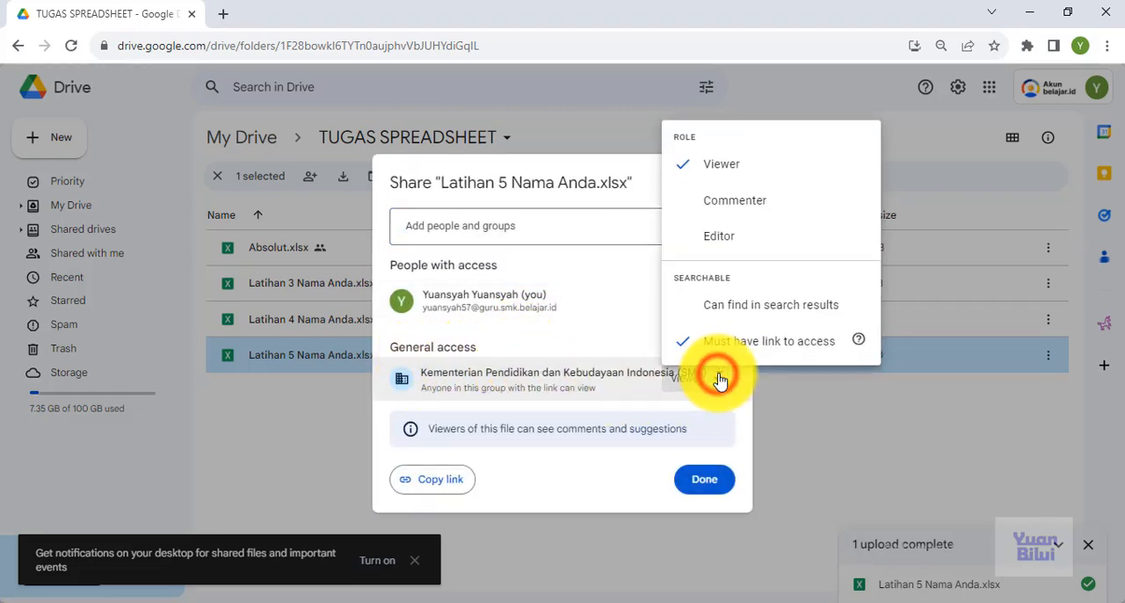
click(598, 373)
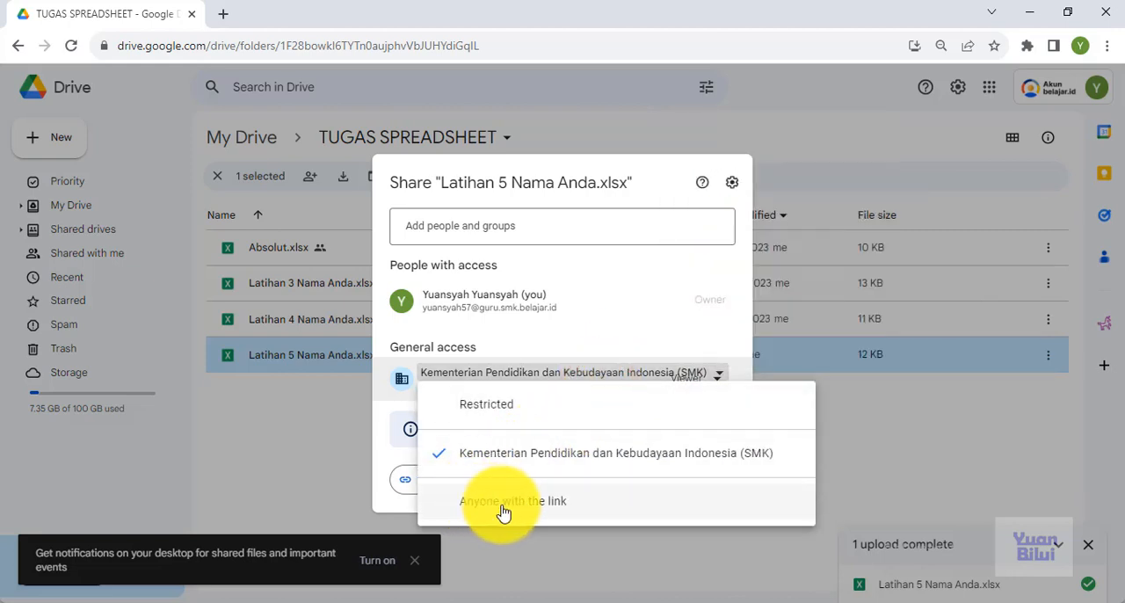
click(541, 511)
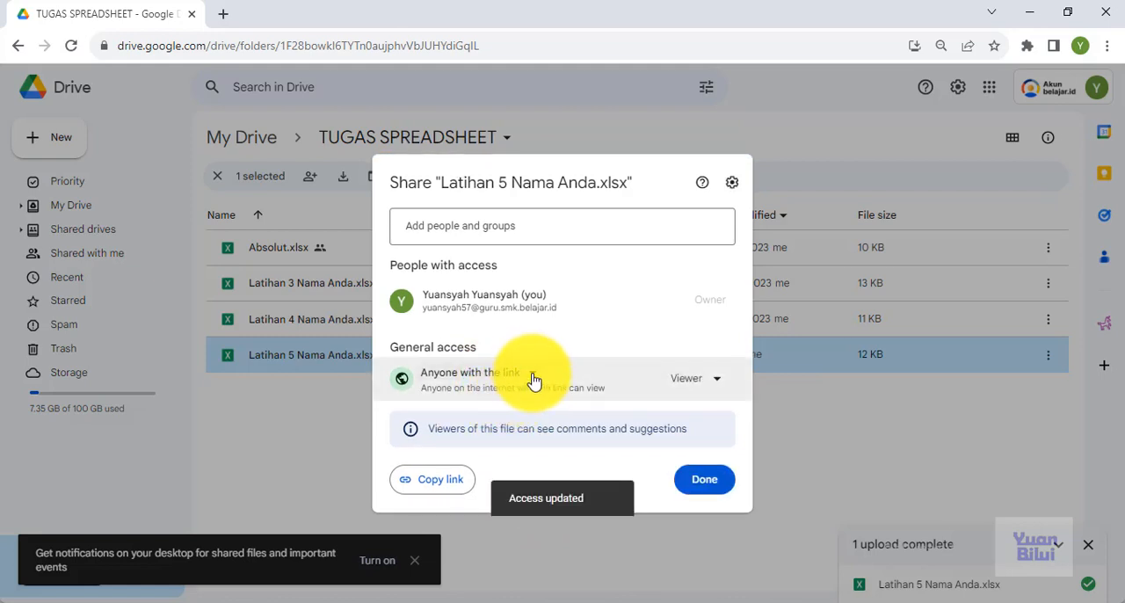
click(531, 378)
click(502, 497)
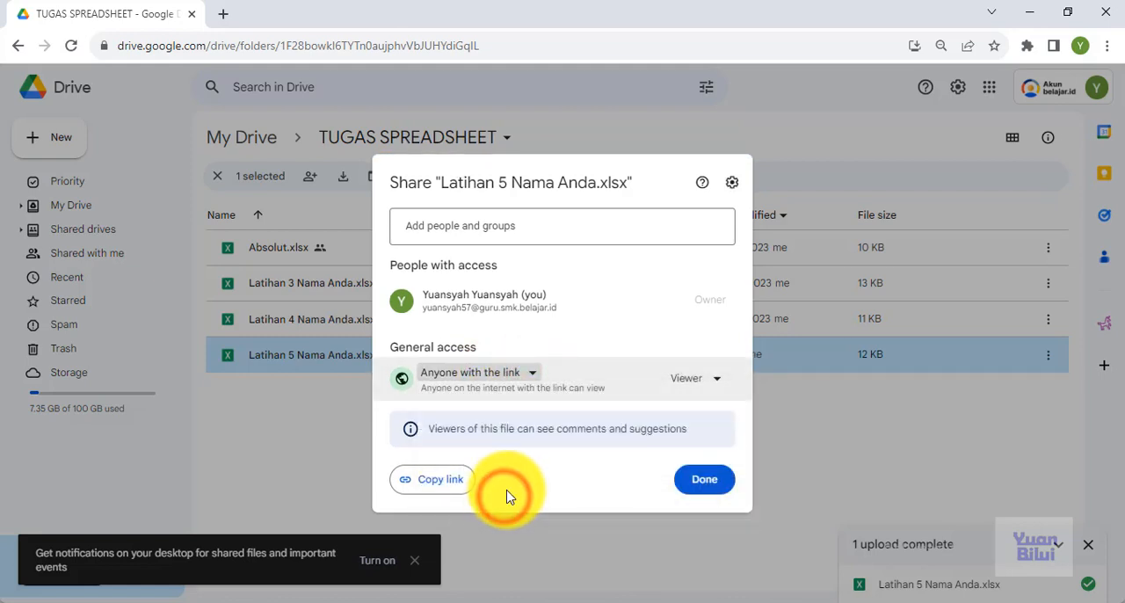
click(442, 483)
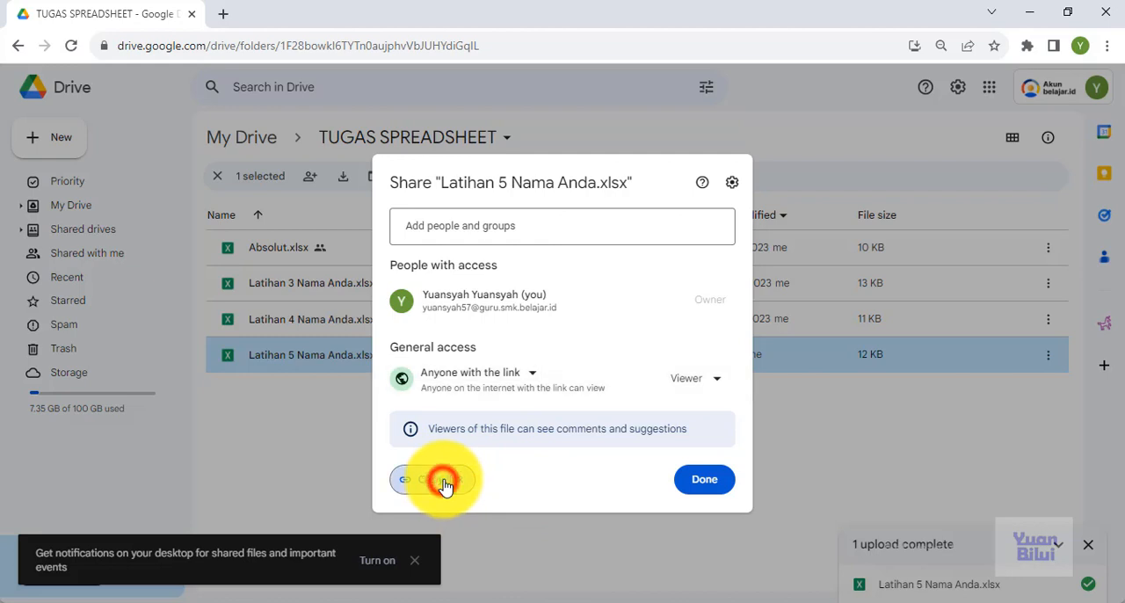
click(712, 481)
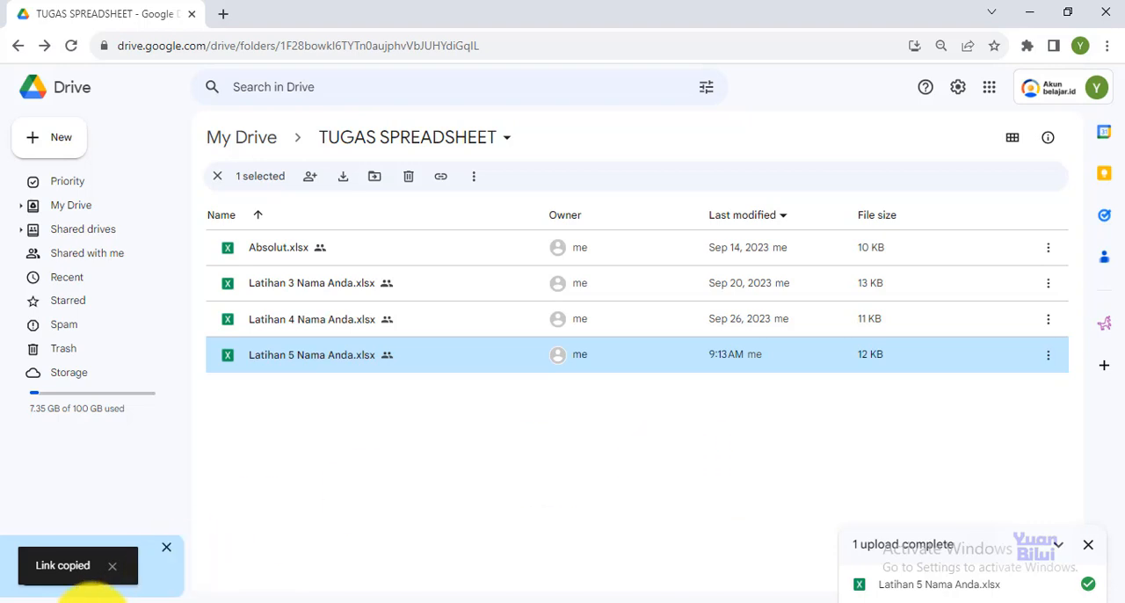
Open Notepad and paste the copied share link into the empty document
click(88, 600)
text(note)
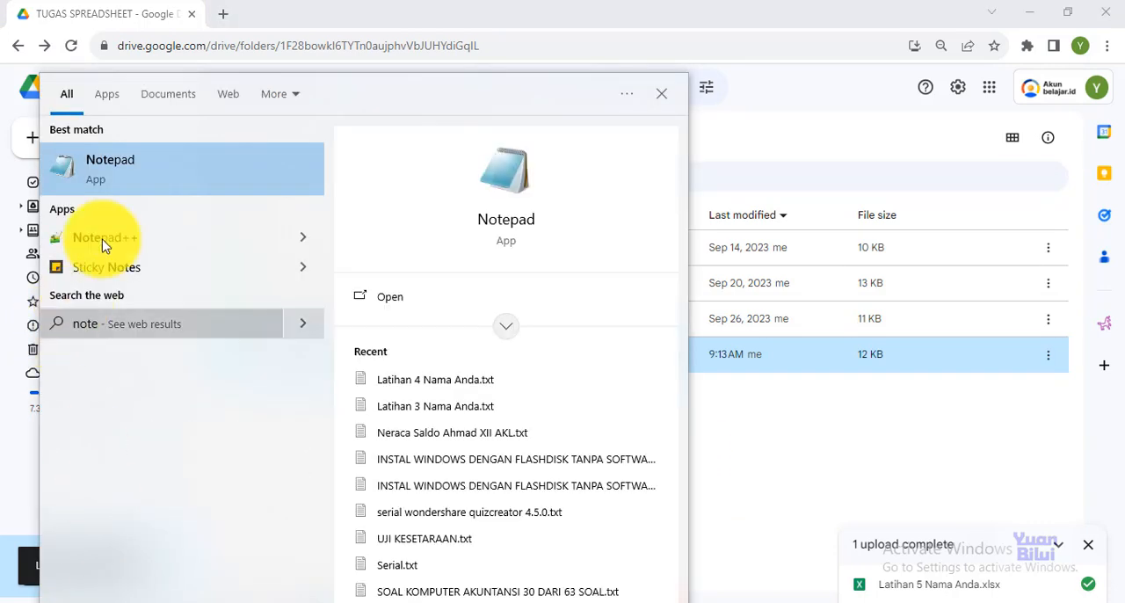
click(109, 172)
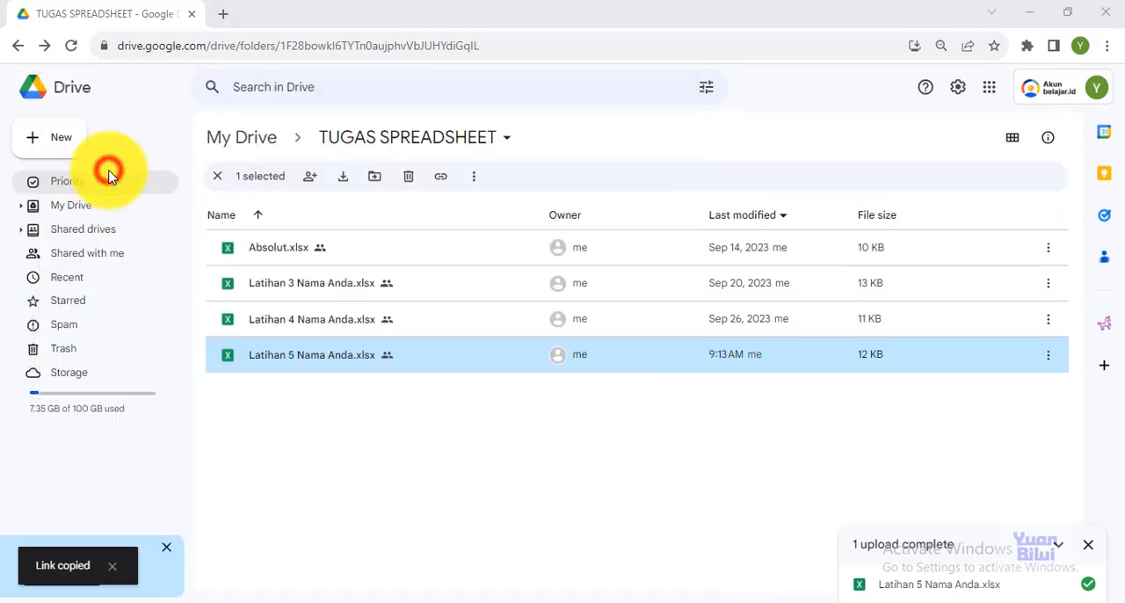
right_click(472, 179)
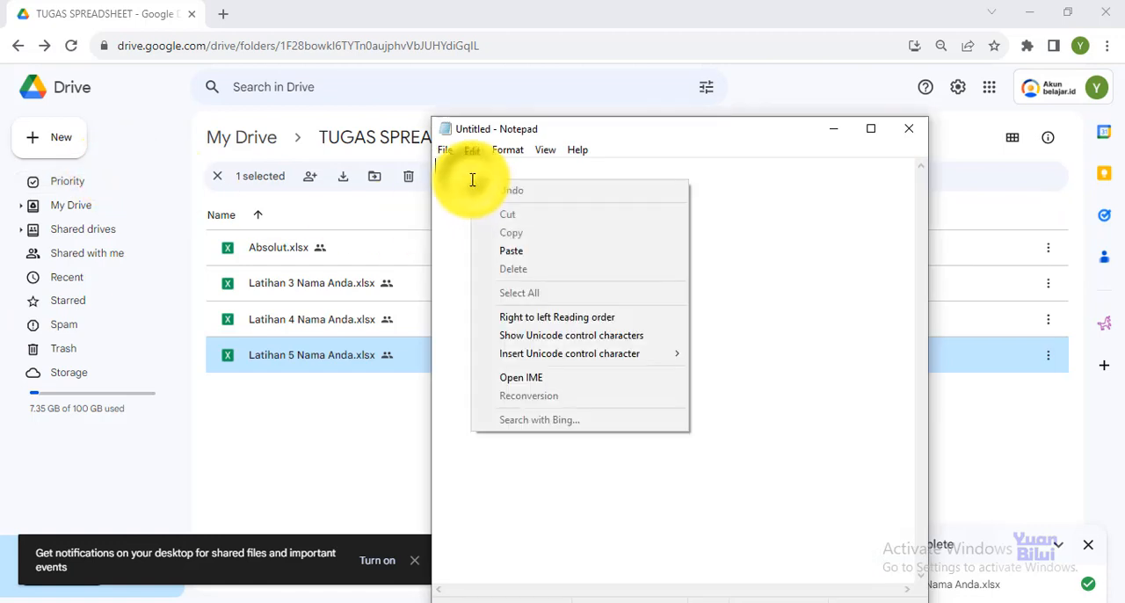
click(521, 253)
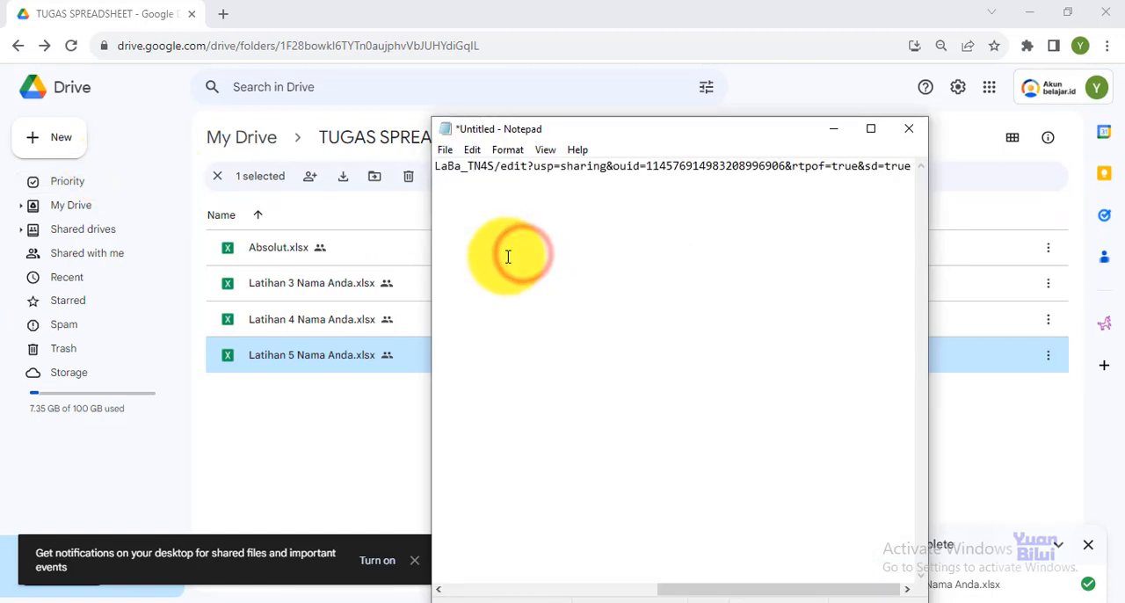
Save the text file as "Latihan 5 Nama Anda" in the NAMA ANDA X AKL folder and close Notepad
click(444, 149)
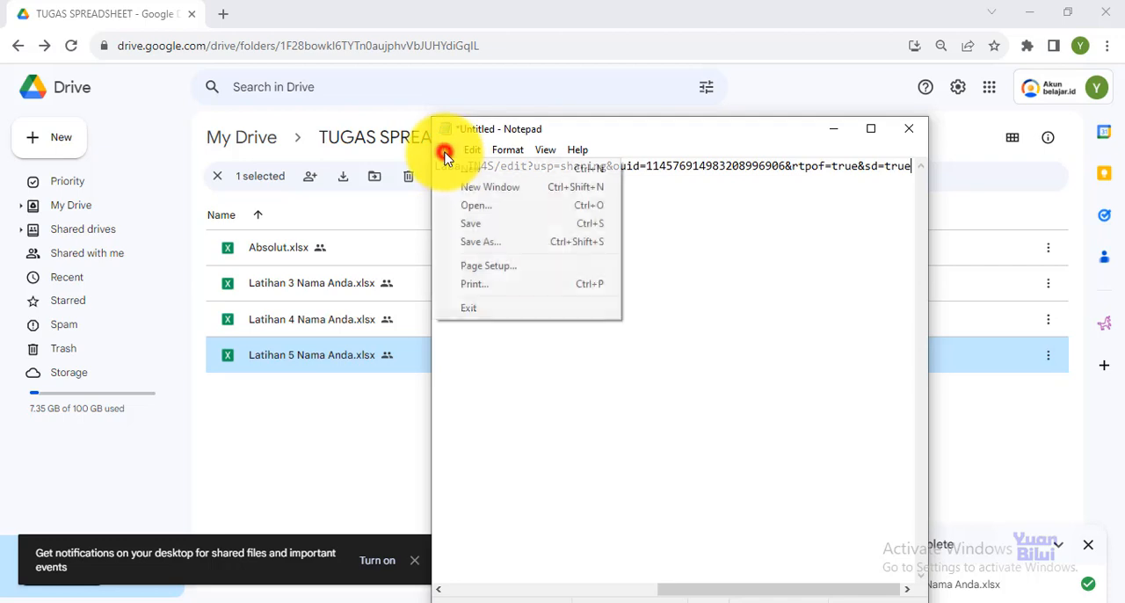
click(479, 235)
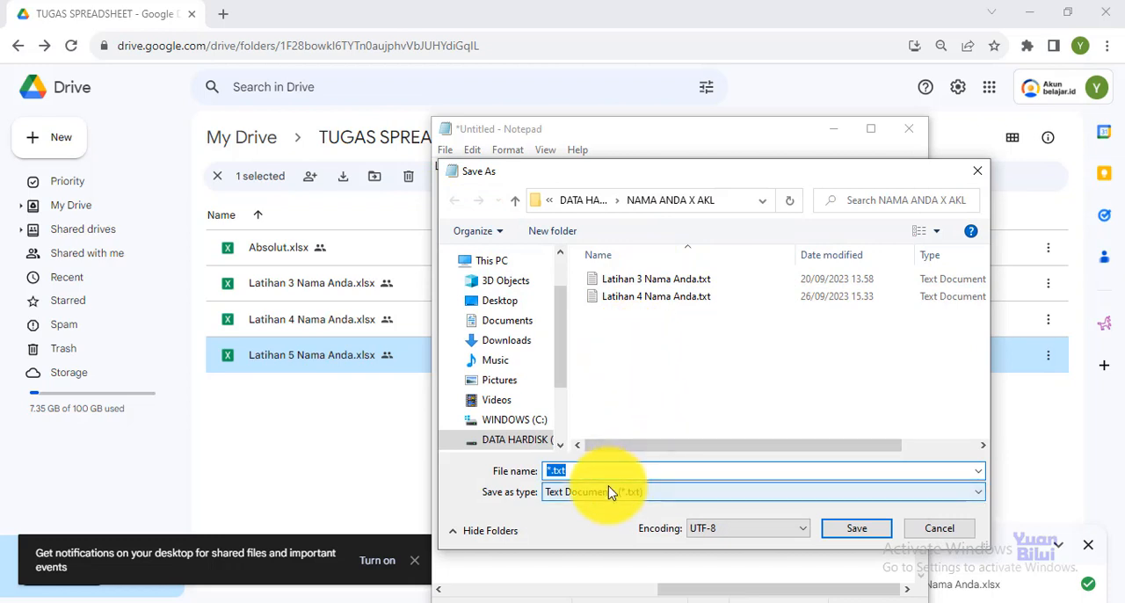
text(Latiha)
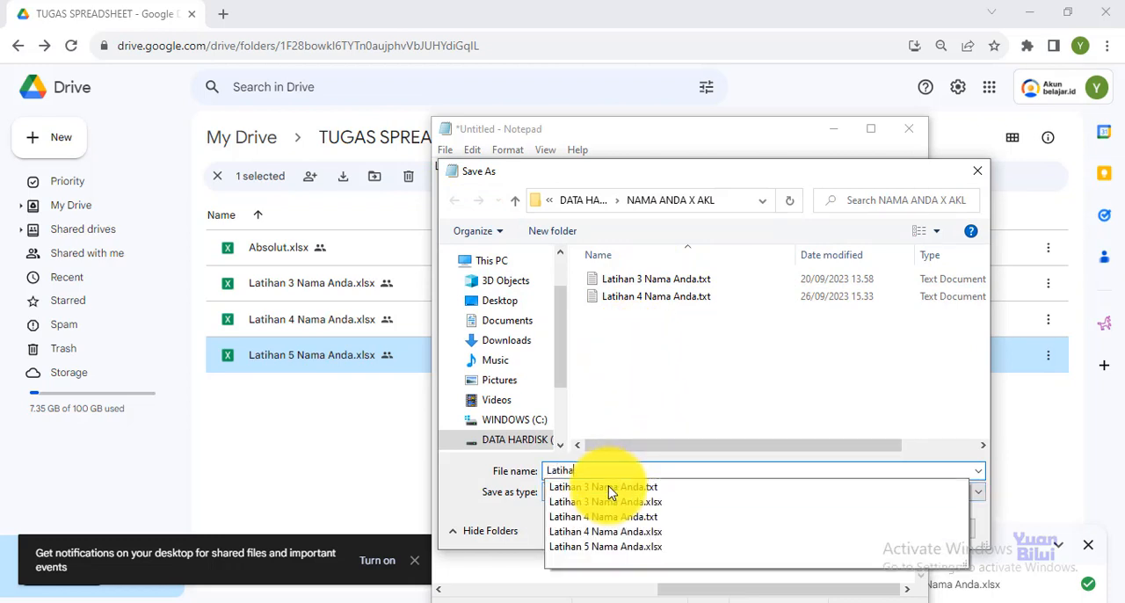
text(n 5 Nama Anda)
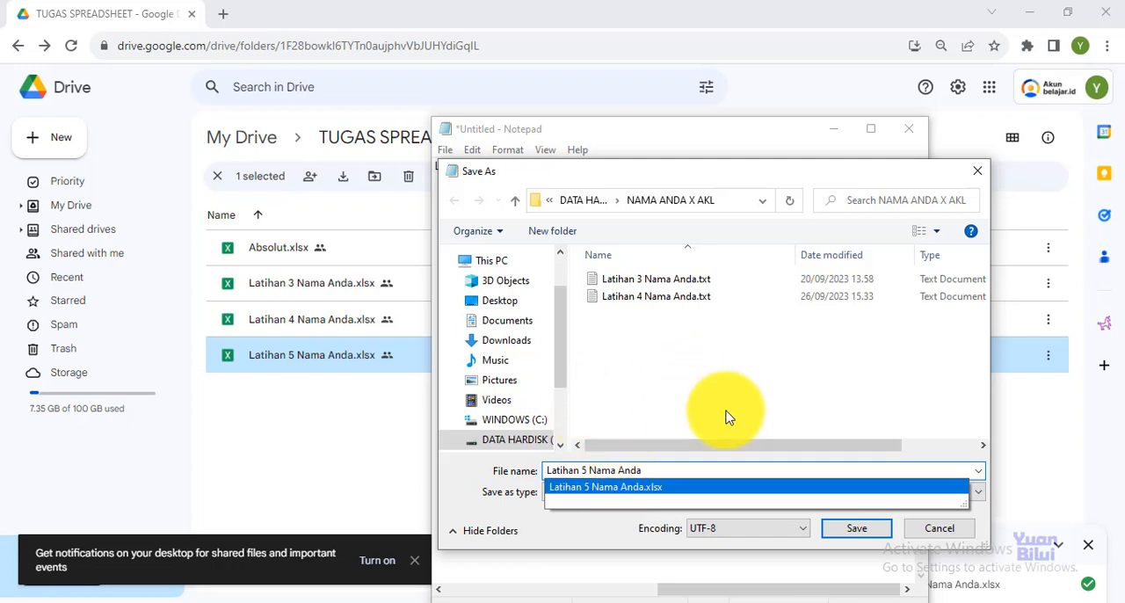
click(859, 535)
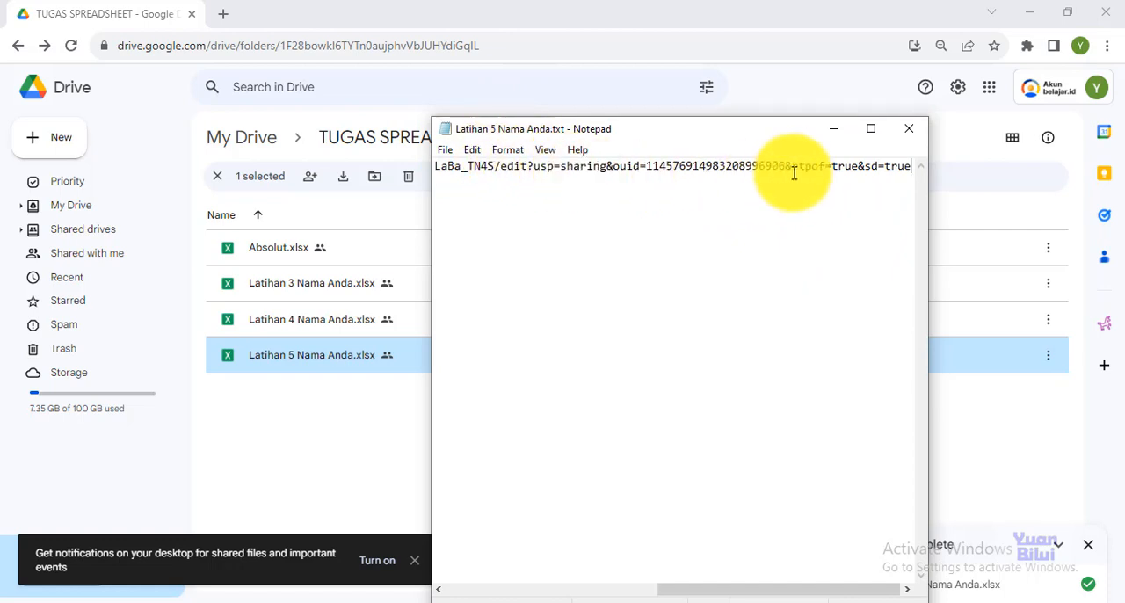
click(908, 136)
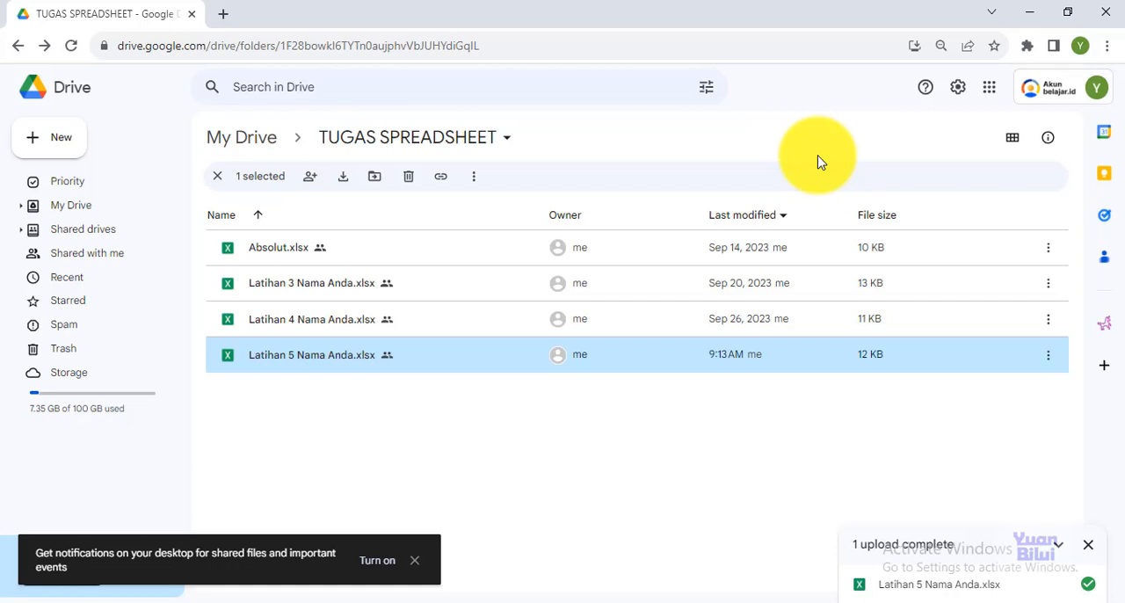
Open the e-learning site yuansyah.gnomio.com in a new browser tab
click(223, 15)
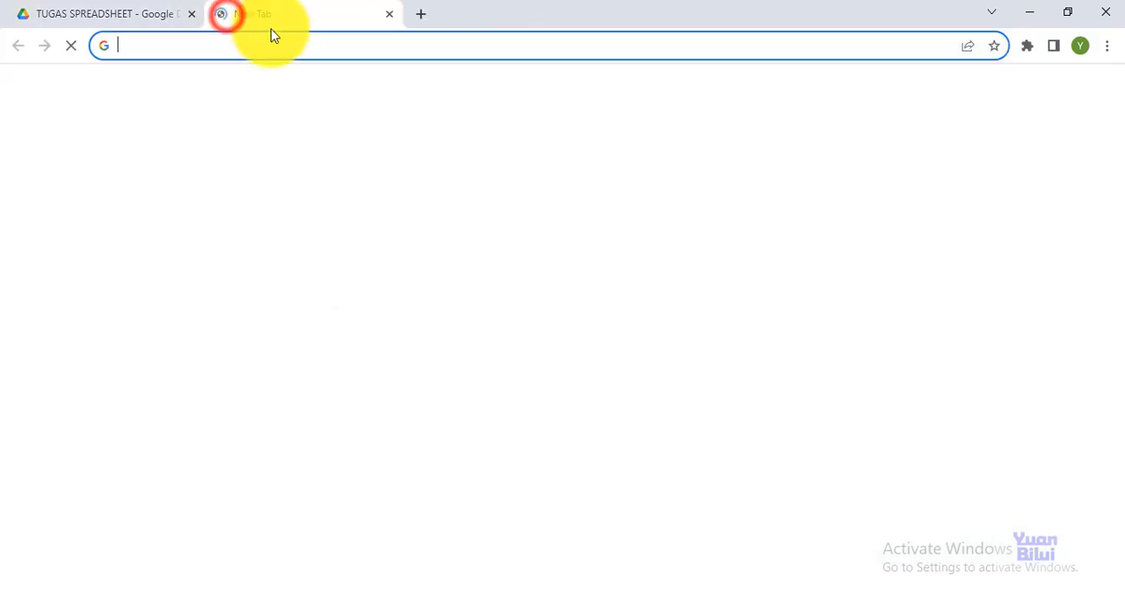
click(275, 42)
text(y)
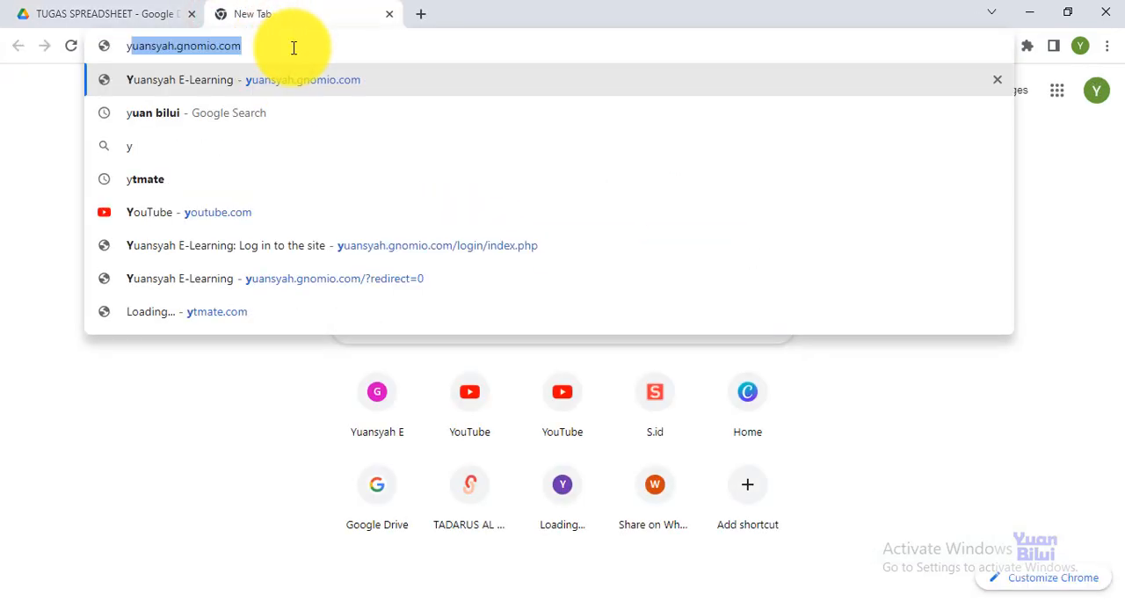
text(uansyah.)
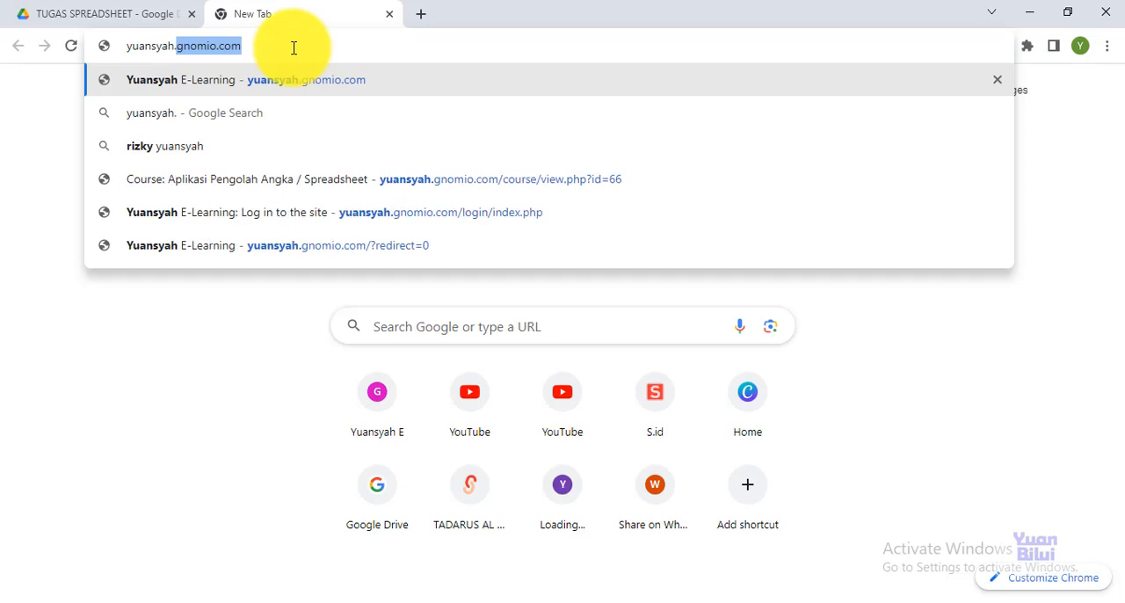
text(gnomio)
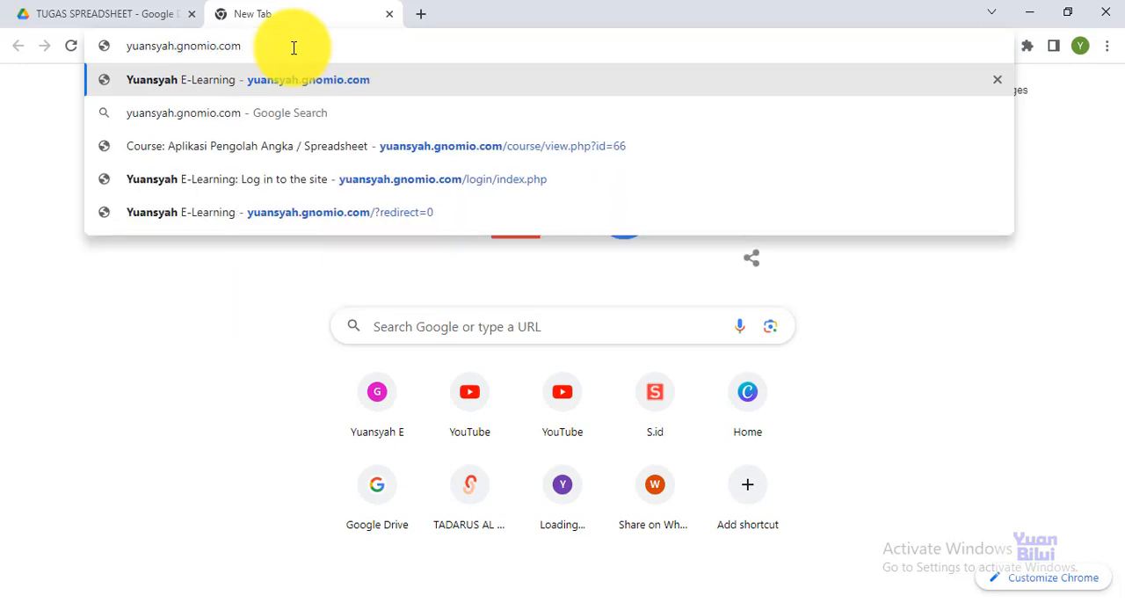
text(.com)
key(Return)
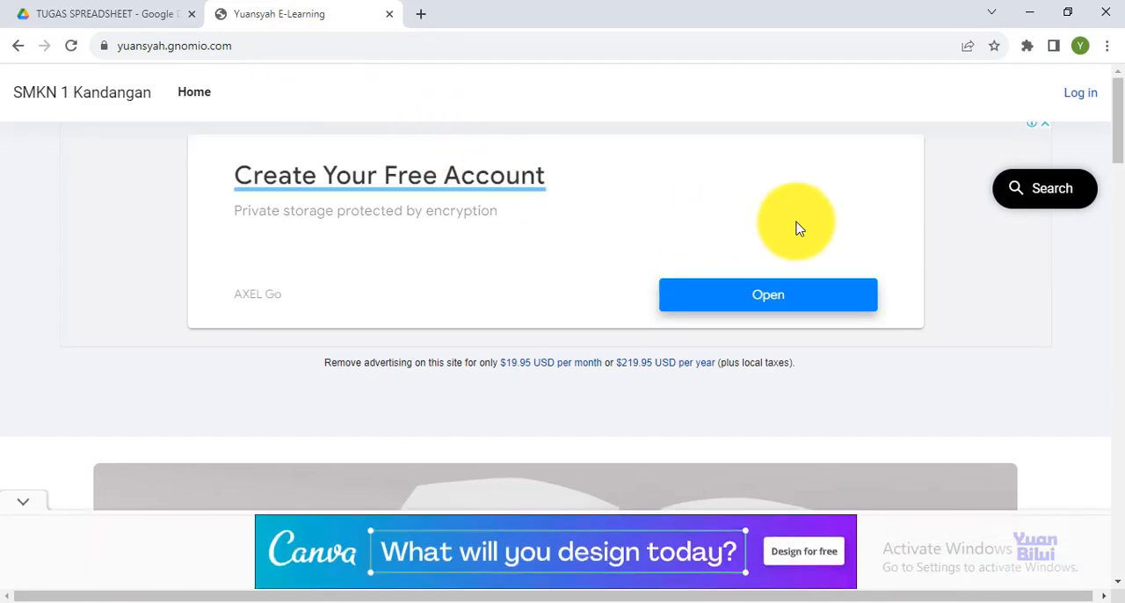
Log in to the e-learning site with the username XII-AKL and the account password, and decline saving the password in the browser
click(1079, 103)
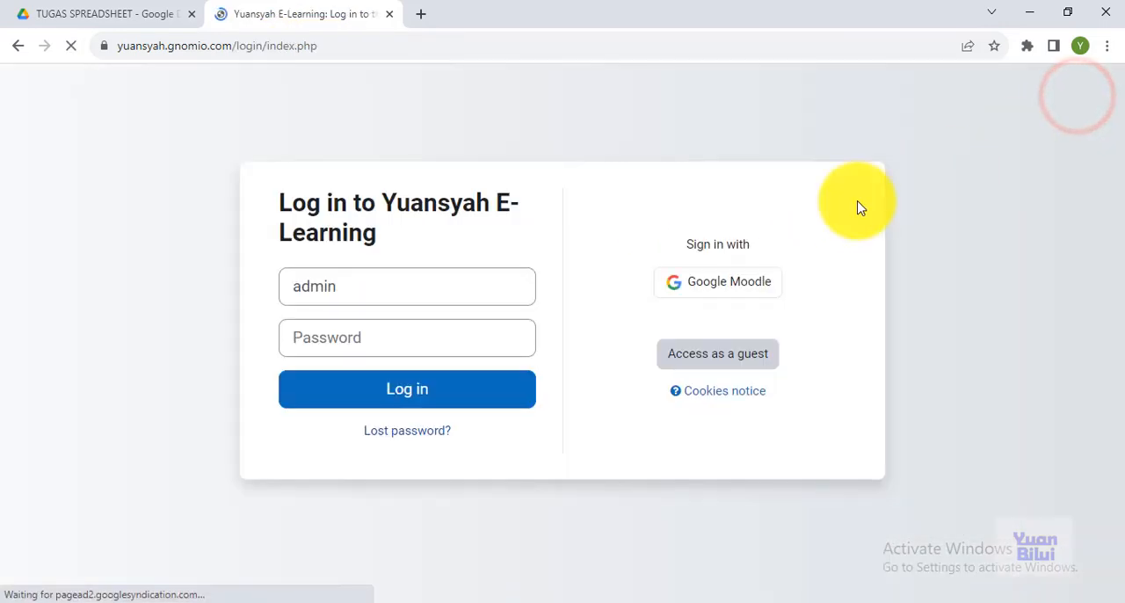
click(377, 287)
key(ctrl+a)
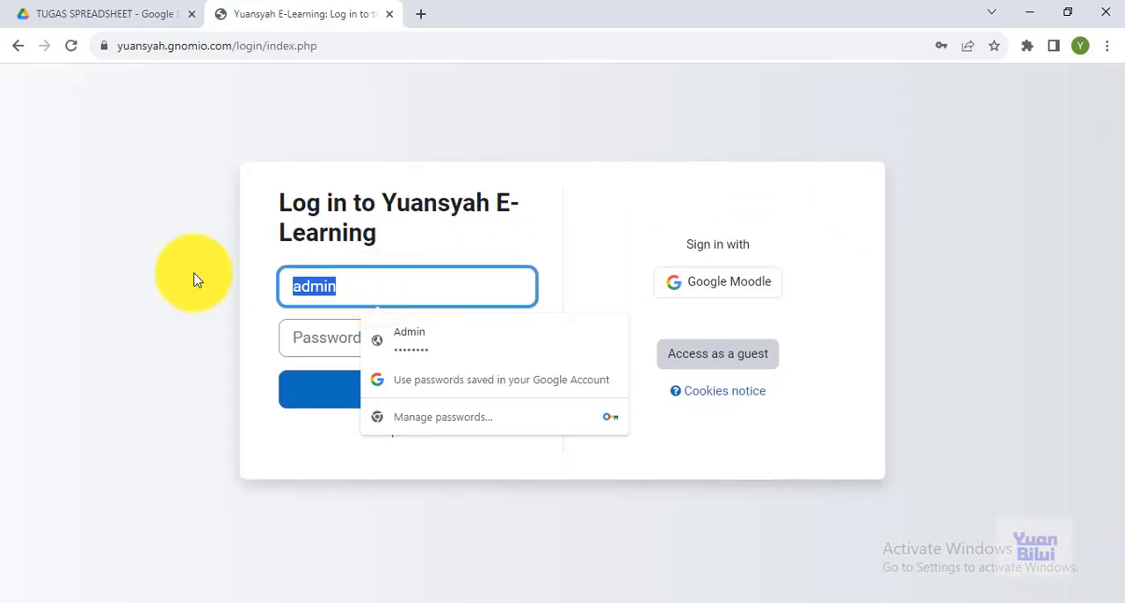
text(XII)
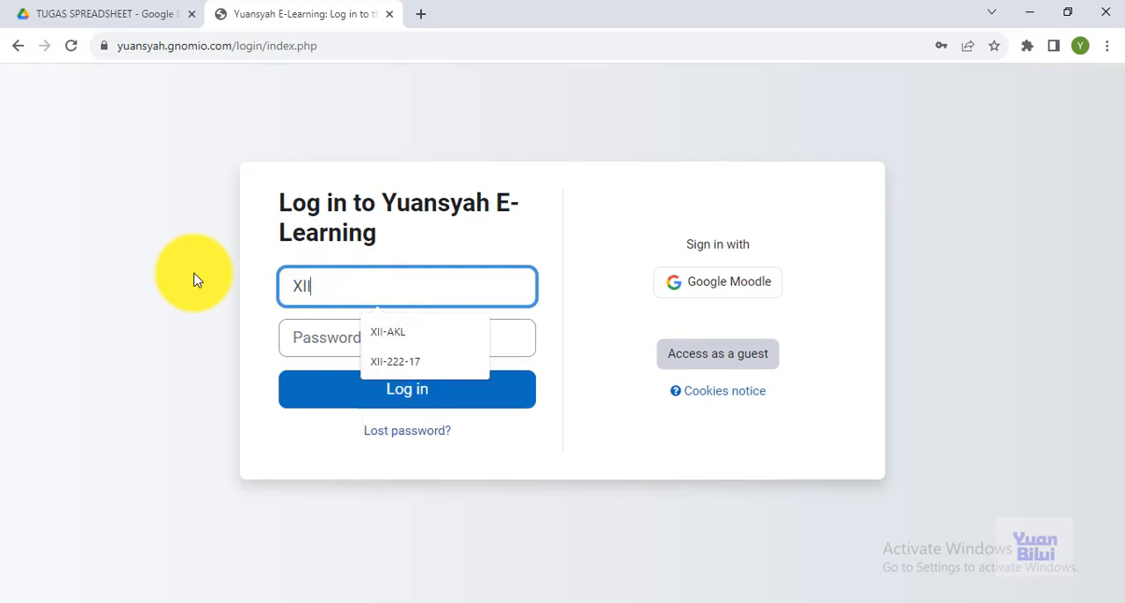
key(Down)
key(Return)
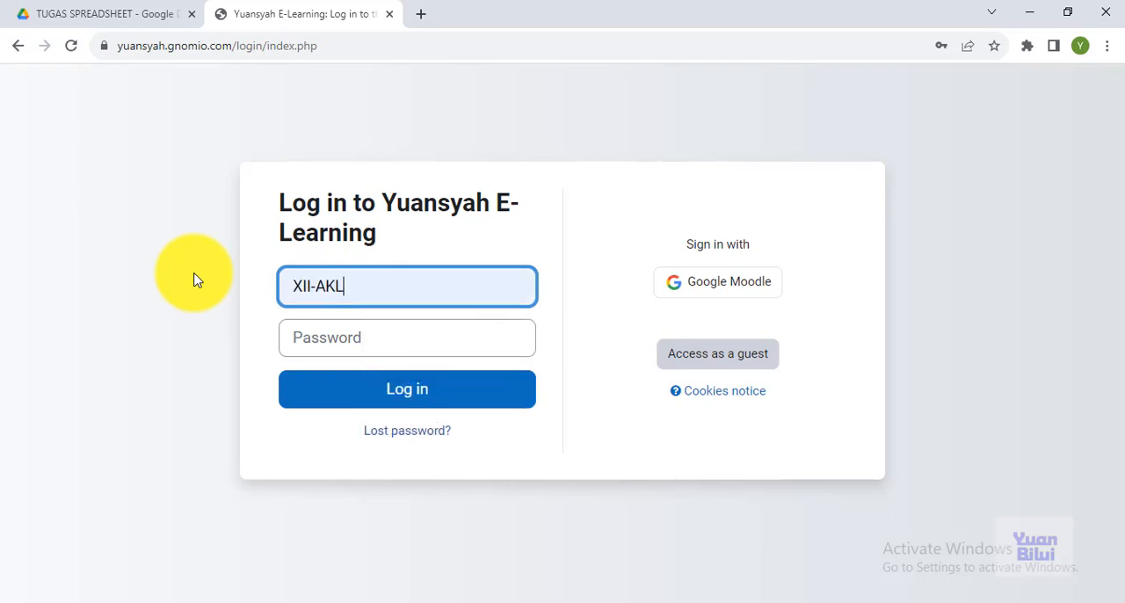
click(375, 351)
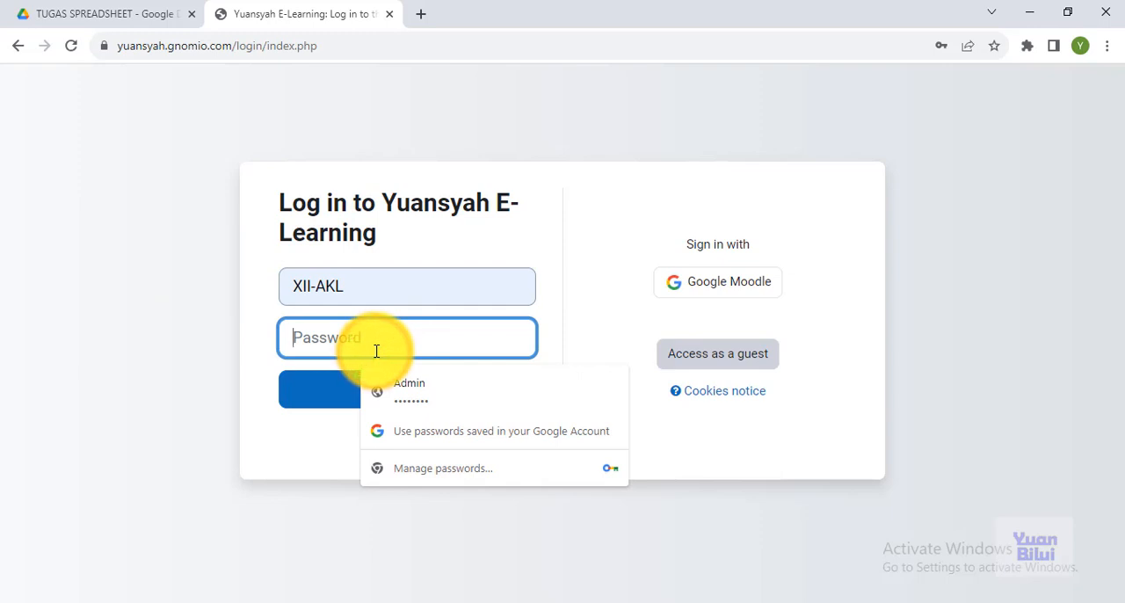
text(****)
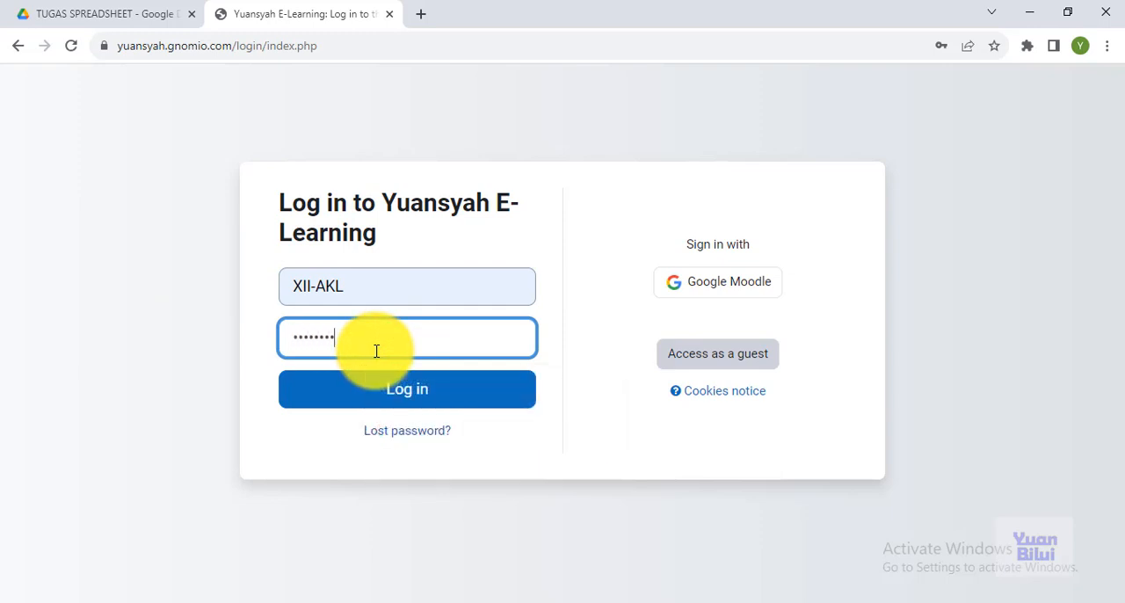
click(411, 402)
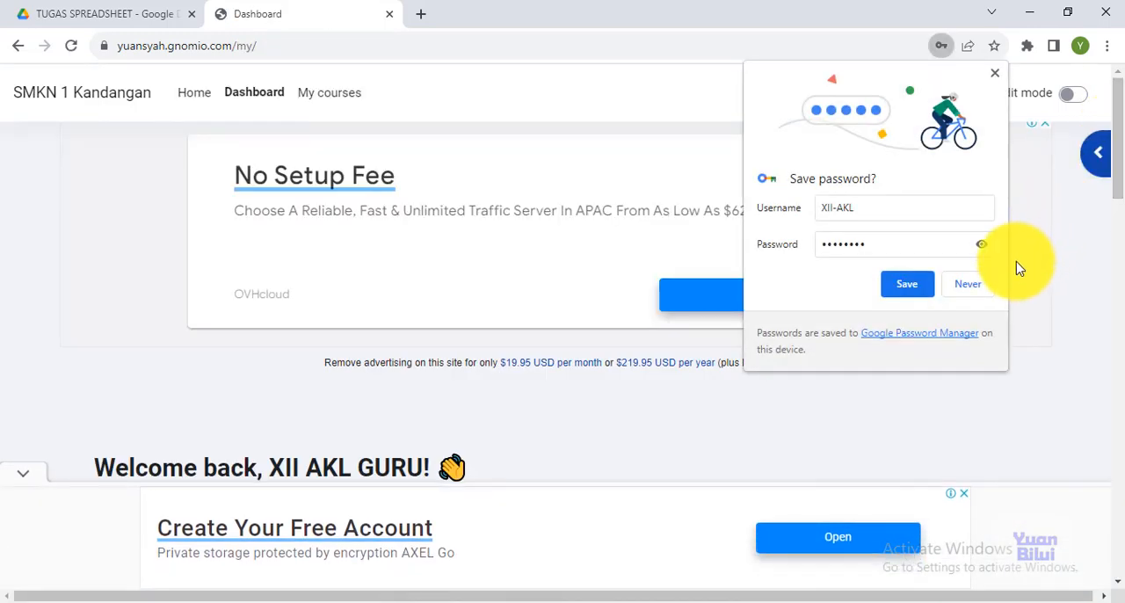
click(974, 282)
Open the Aplikasi Pengolah Angka / Spreadsheet course and go to its Setor file Latihan 5 assignment
drag(1114, 143, 1116, 249)
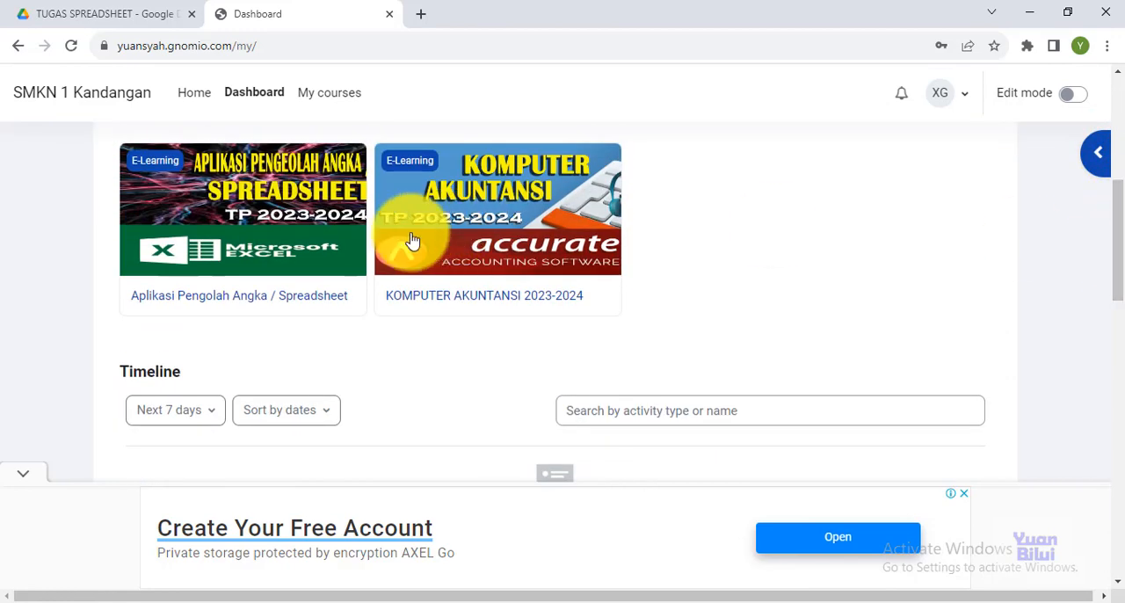
click(236, 299)
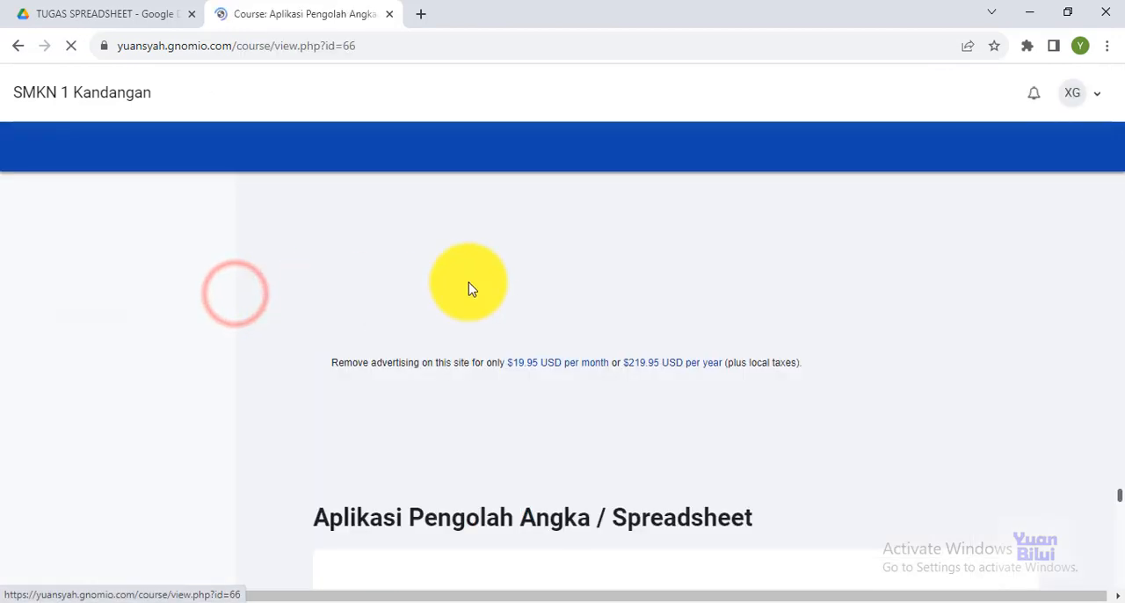
drag(1116, 107, 1107, 466)
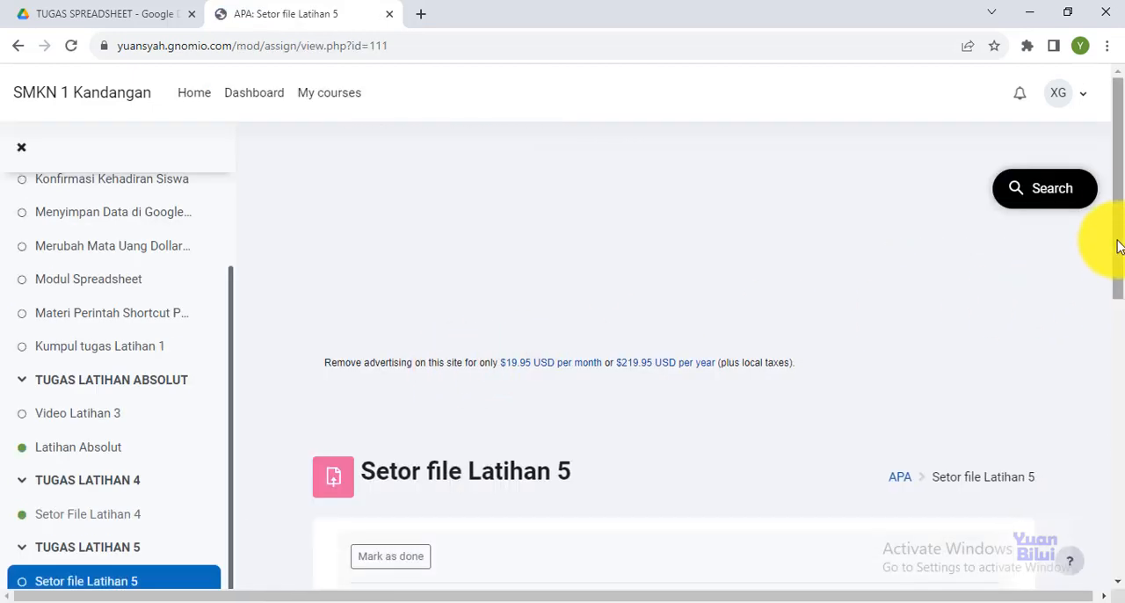
drag(1123, 211, 1105, 427)
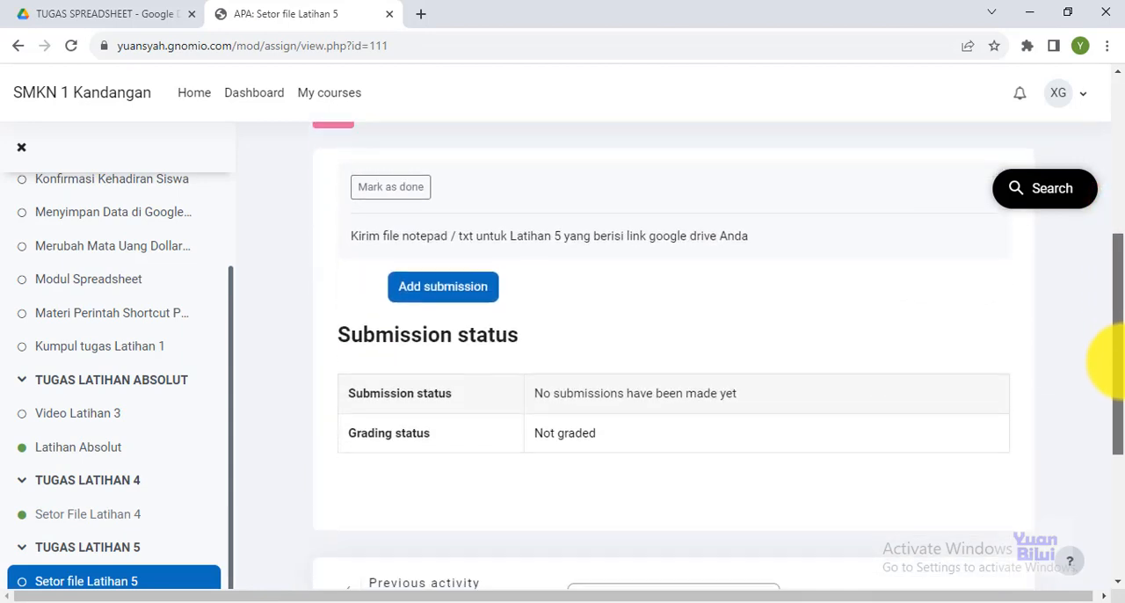
Start a submission for the Setor file Latihan 5 assignment and open the file picker for uploading a file
click(475, 284)
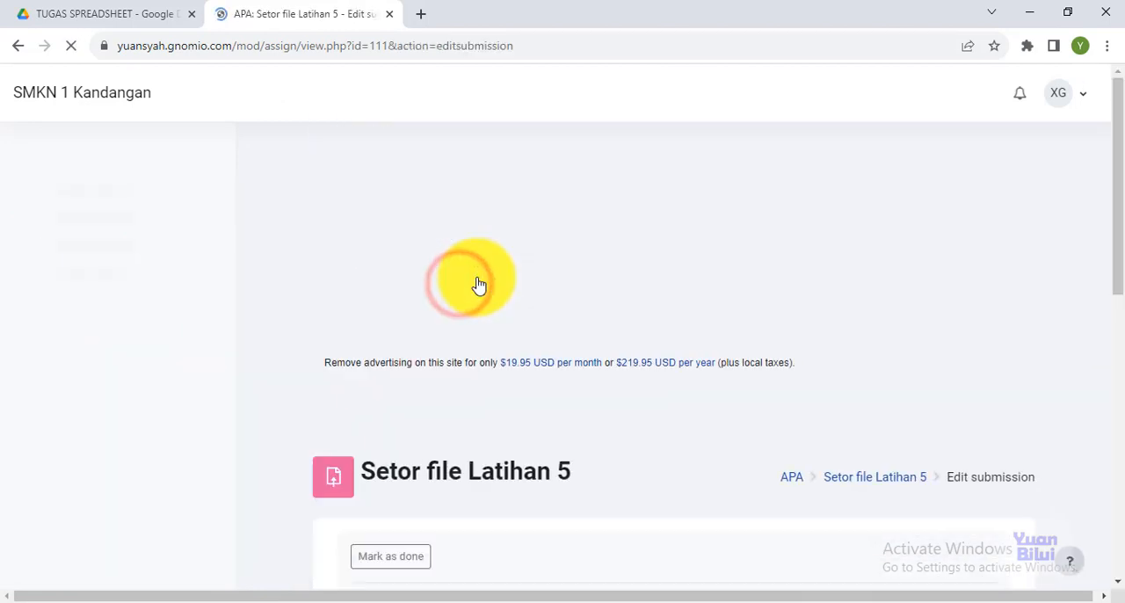
drag(1119, 196, 1122, 369)
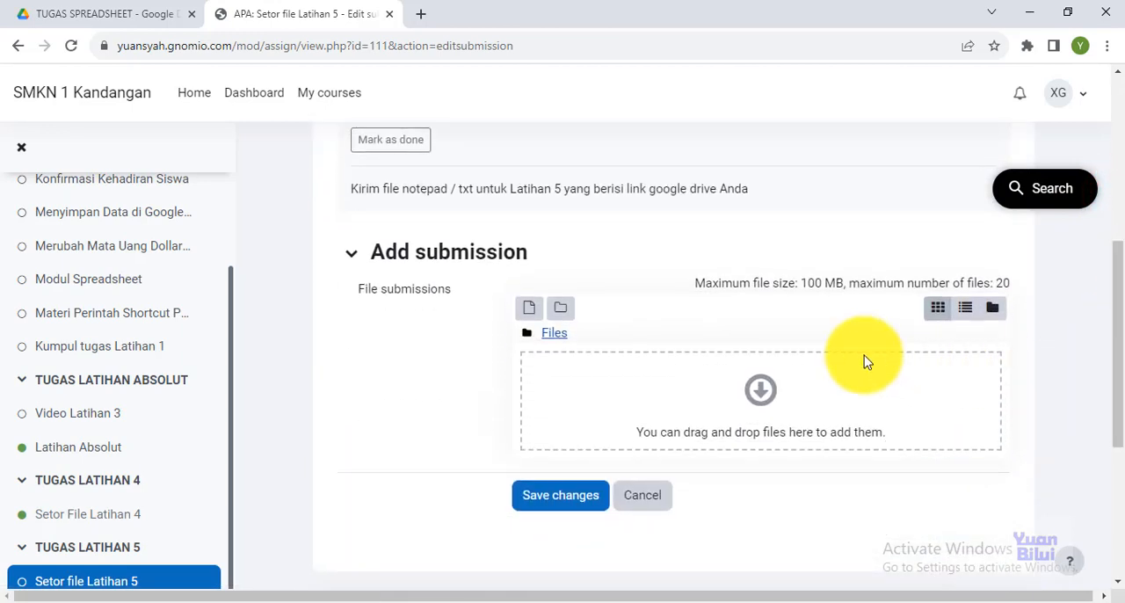
click(751, 402)
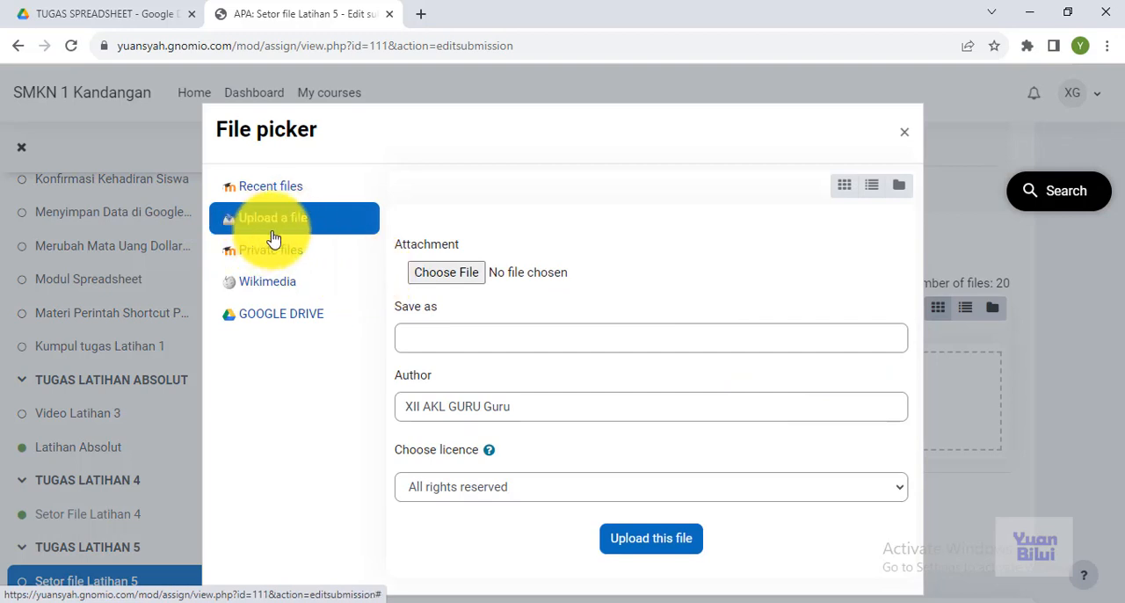
click(446, 271)
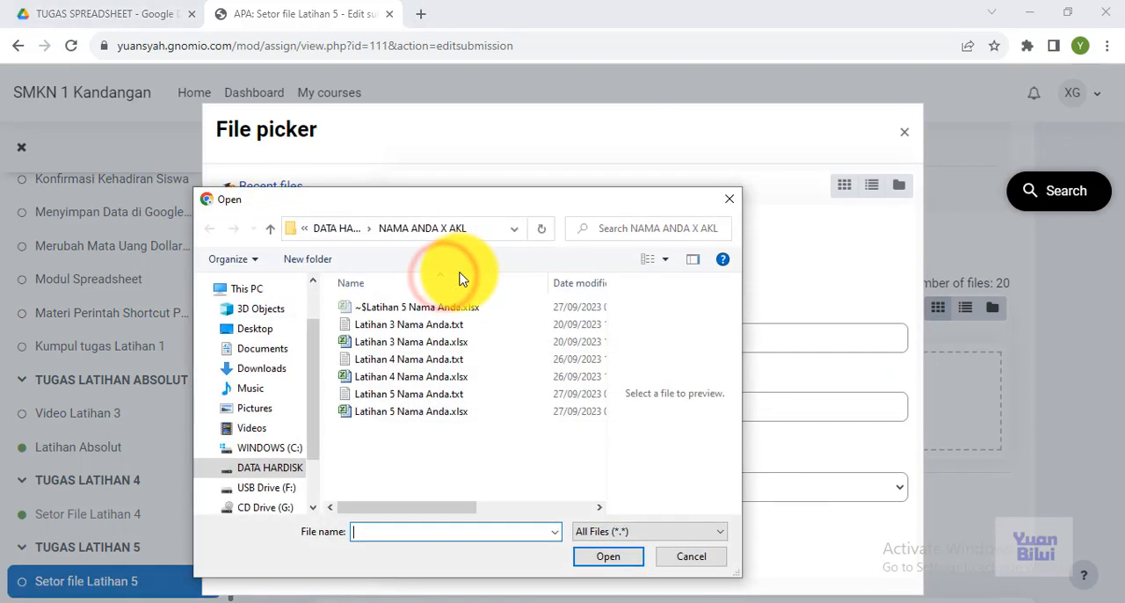
click(404, 398)
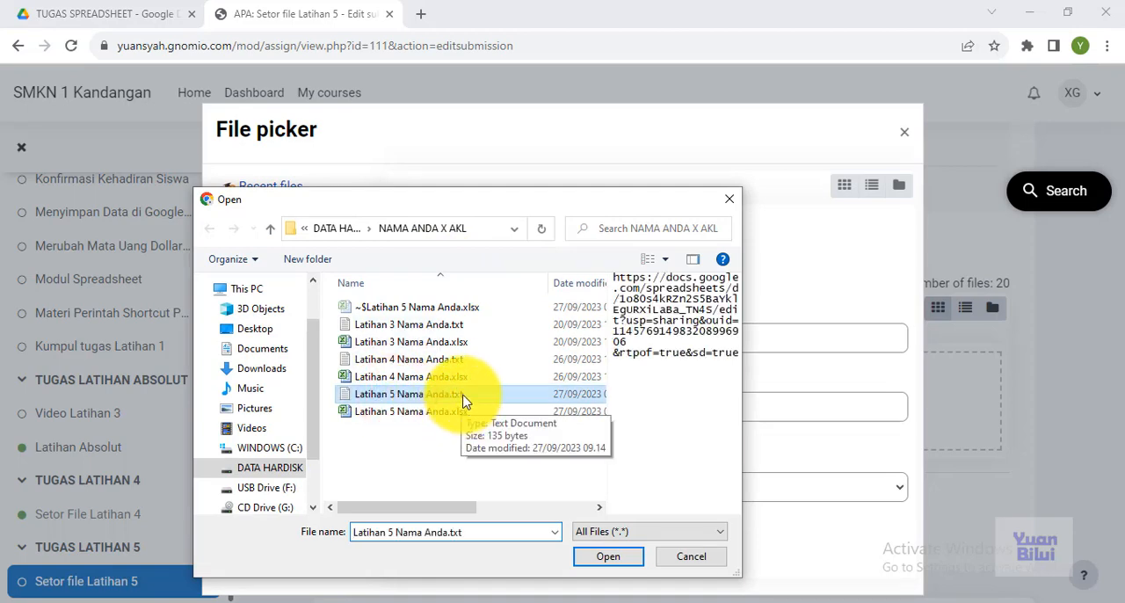
click(444, 413)
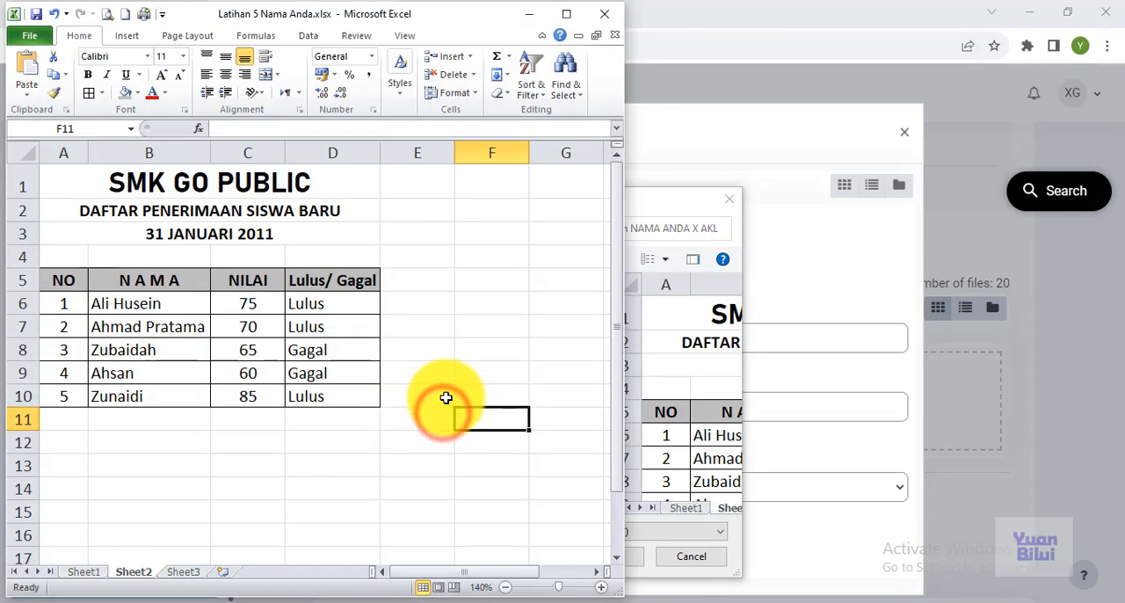
click(727, 202)
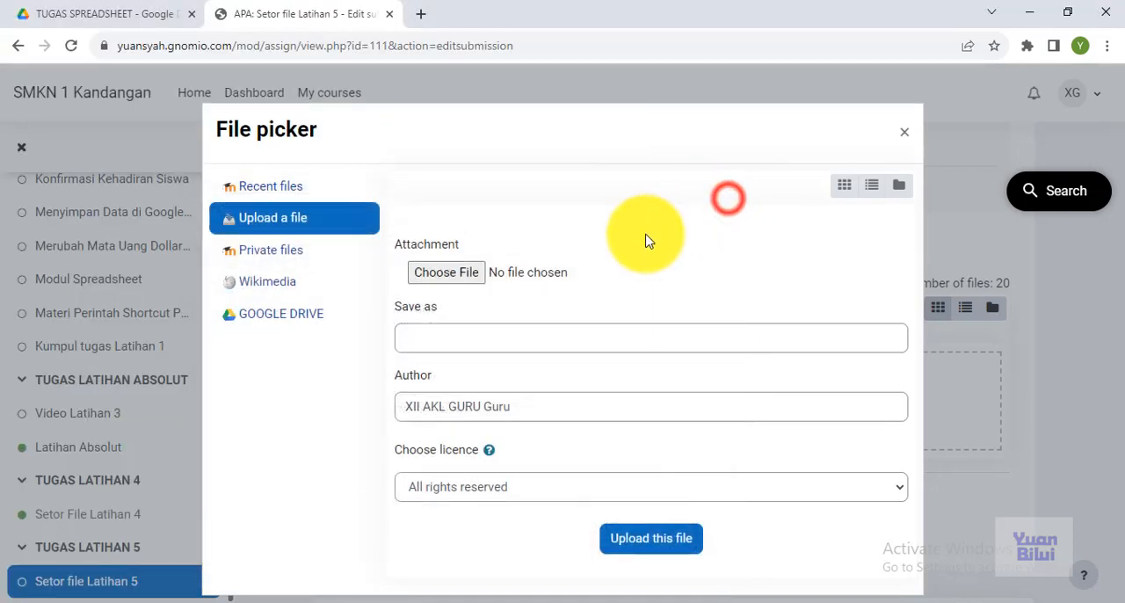
Choose Latihan 5 Nama Anda.txt from the NAMA ANDA X AKL folder as the attachment and upload it to the submission
click(445, 274)
click(404, 397)
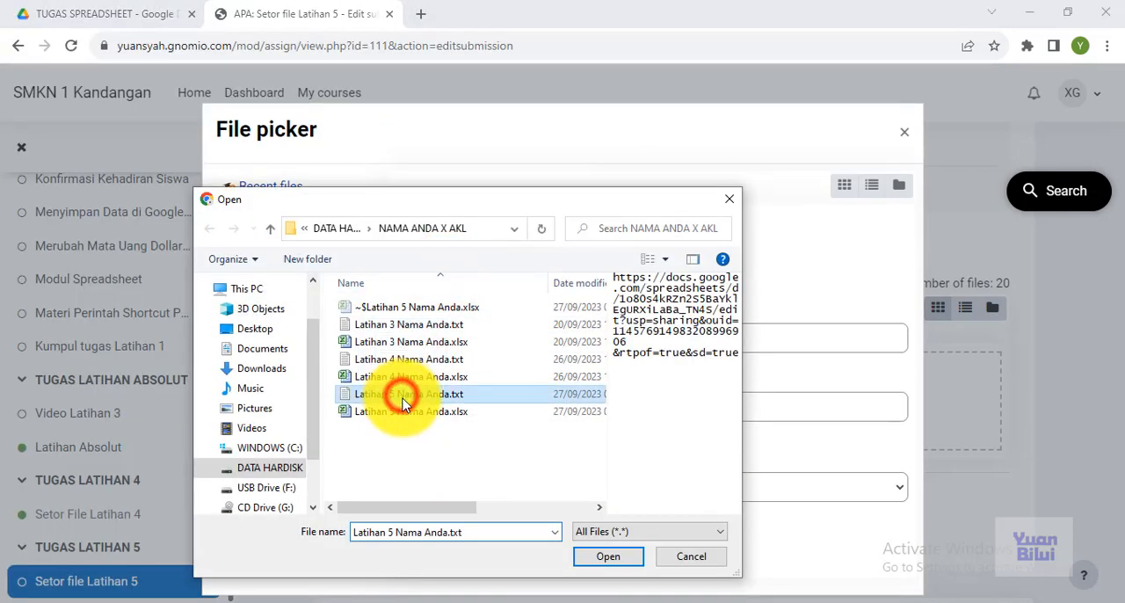
click(592, 548)
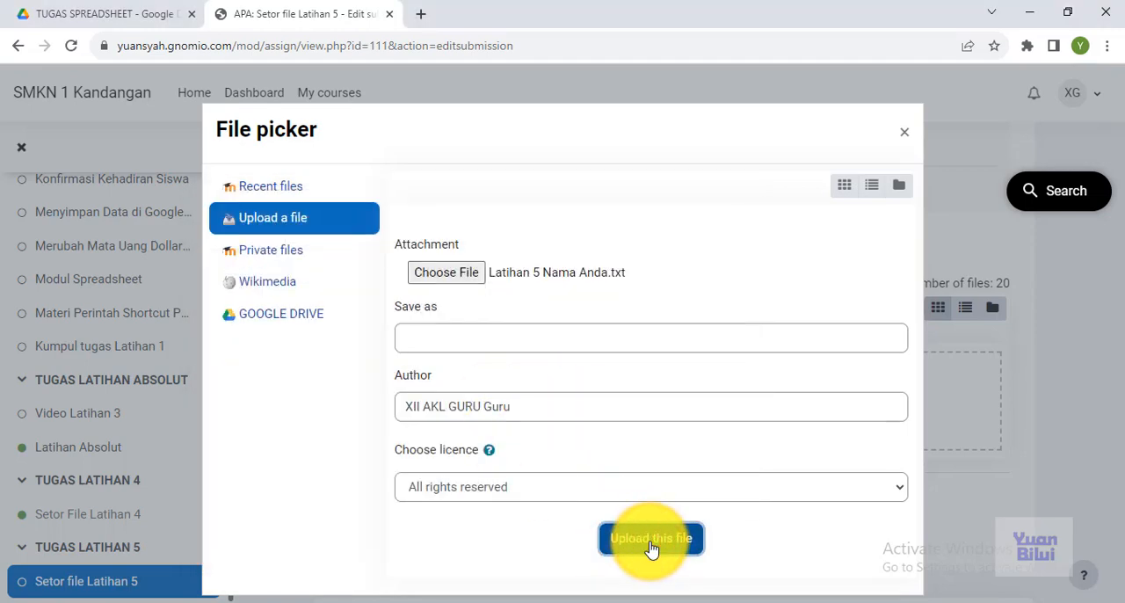
click(650, 539)
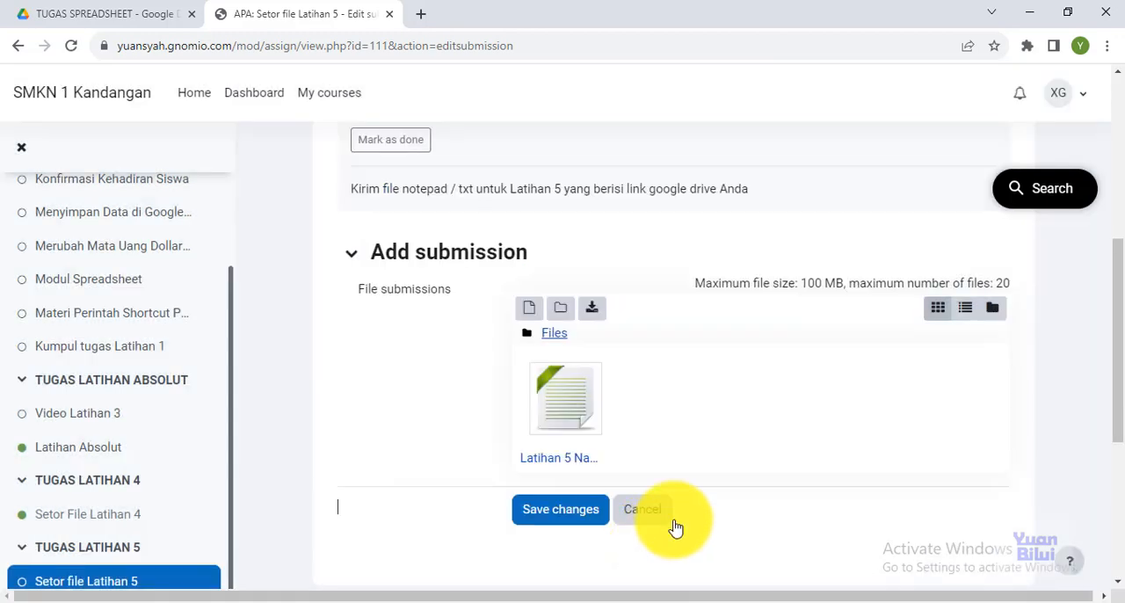
Save the Setor file Latihan 5 submission and check its submission status
drag(1116, 340, 954, 401)
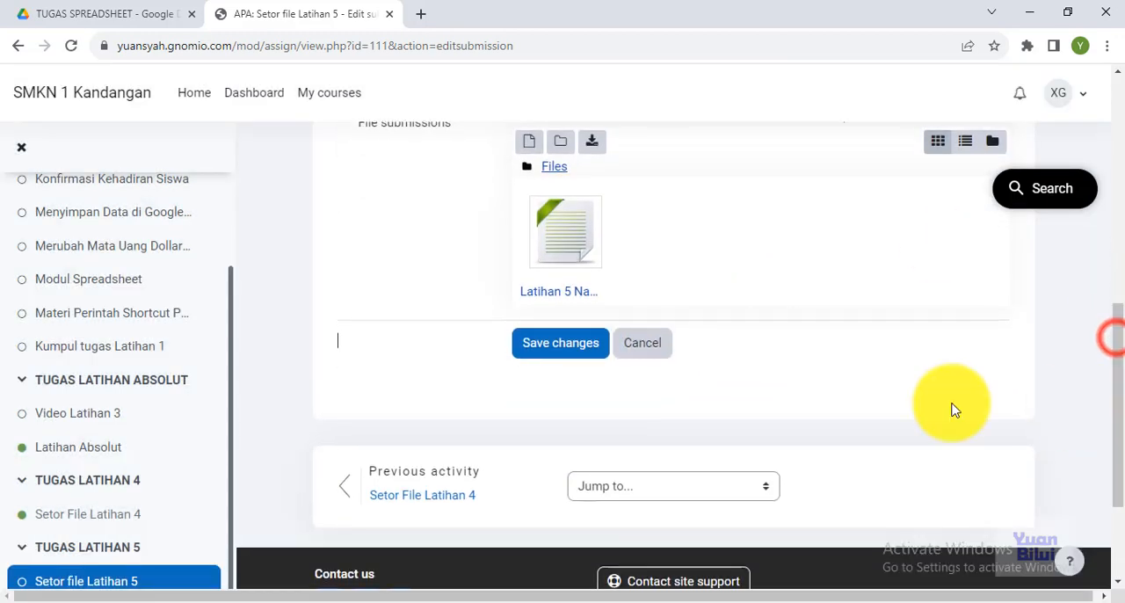
click(562, 345)
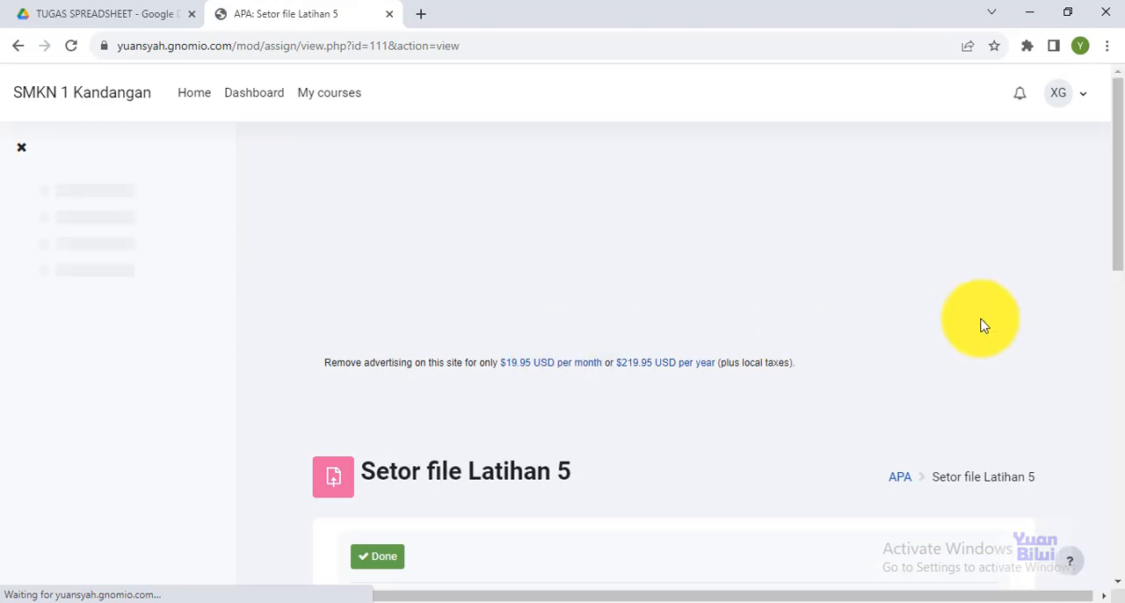
drag(1115, 220, 1122, 354)
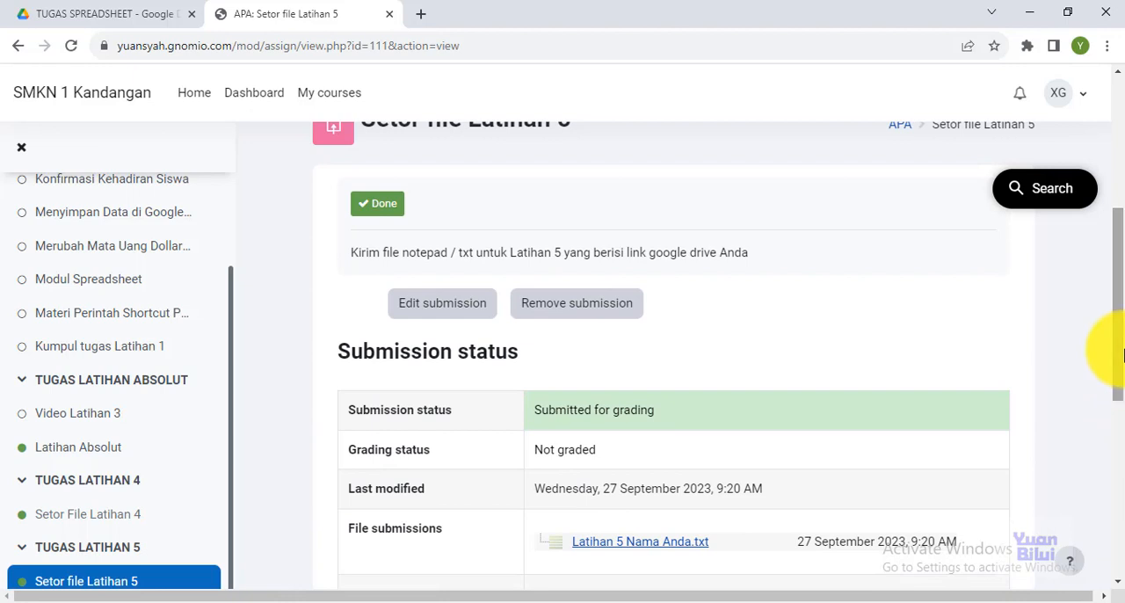